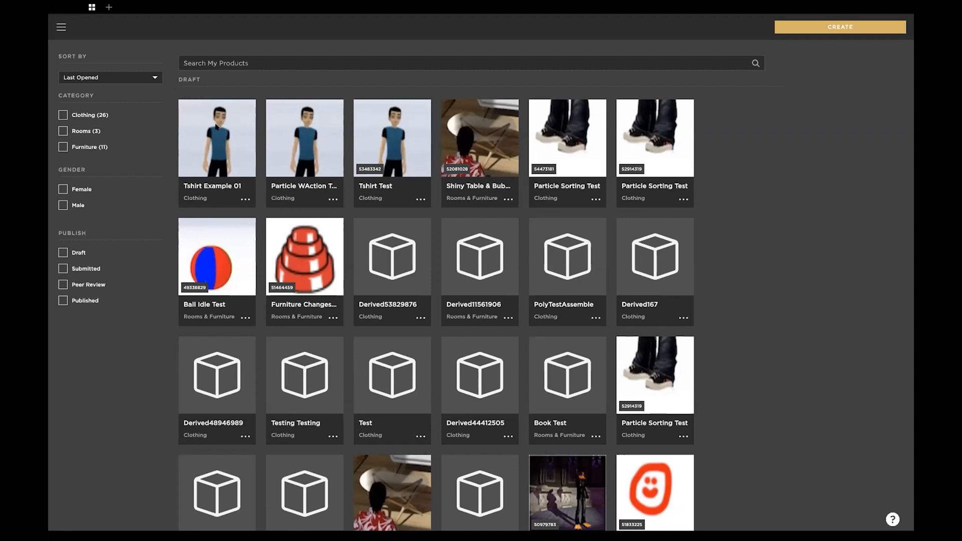
# - Open the Tshirt Example 01 product for editing and view the avatar from closer
pyautogui.click(217, 138)
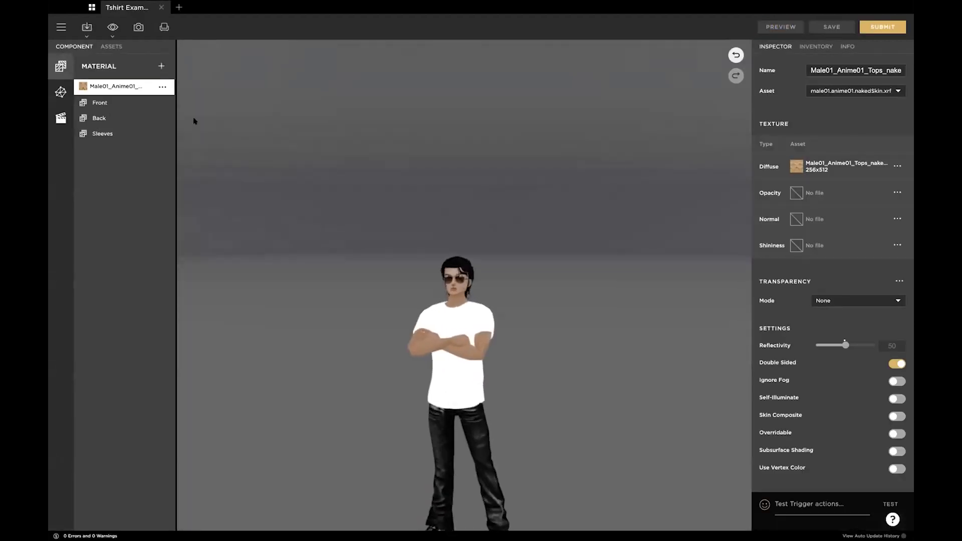
pyautogui.moveTo(535, 376); pyautogui.dragTo(268, 101)
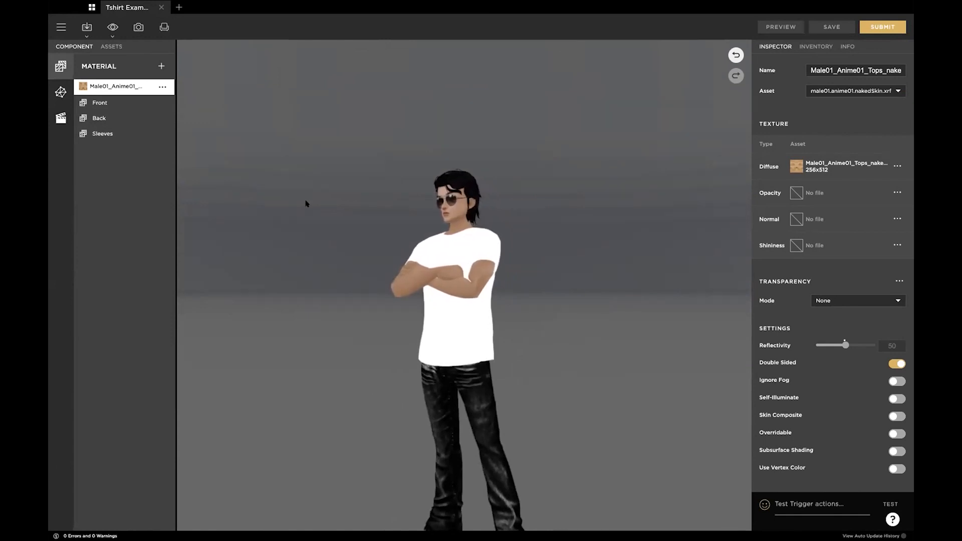
# - Examine the Front material's Diffuse texture options and the settings of the Back and Sleeves materials
pyautogui.click(97, 102)
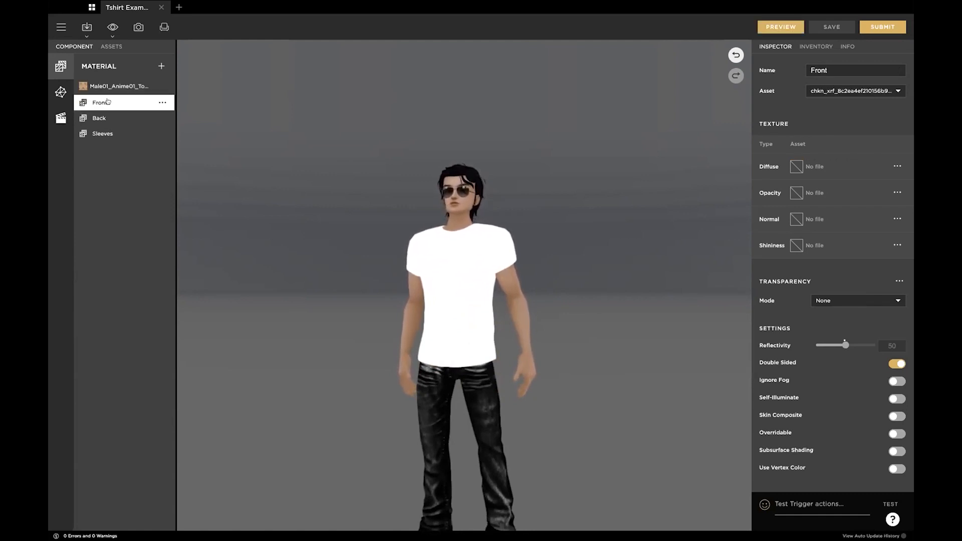
pyautogui.click(796, 166)
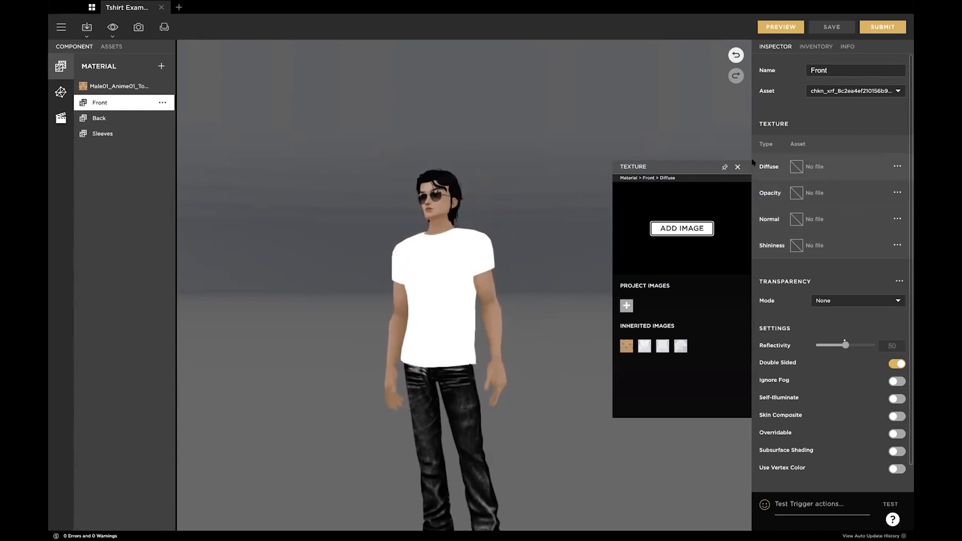
pyautogui.click(737, 167)
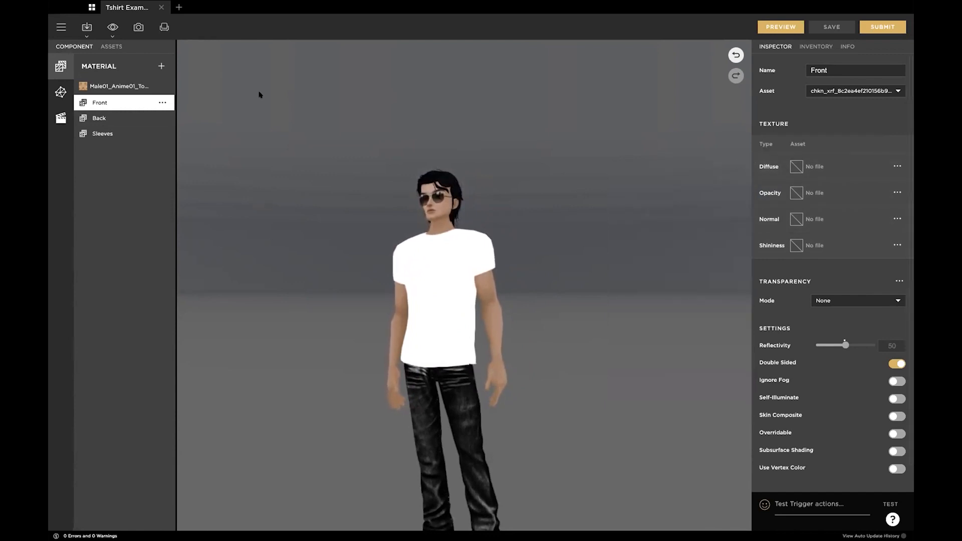
pyautogui.click(95, 117)
pyautogui.click(102, 134)
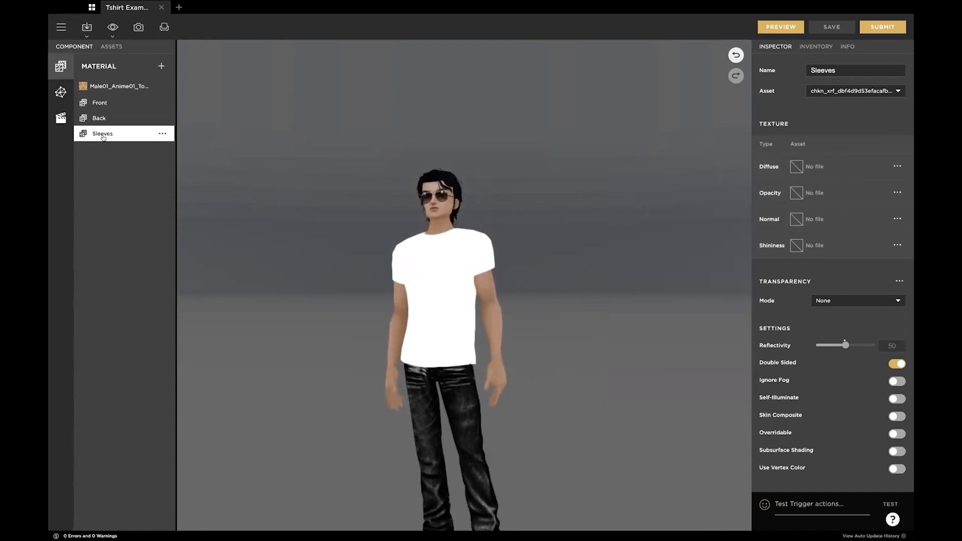
pyautogui.click(97, 105)
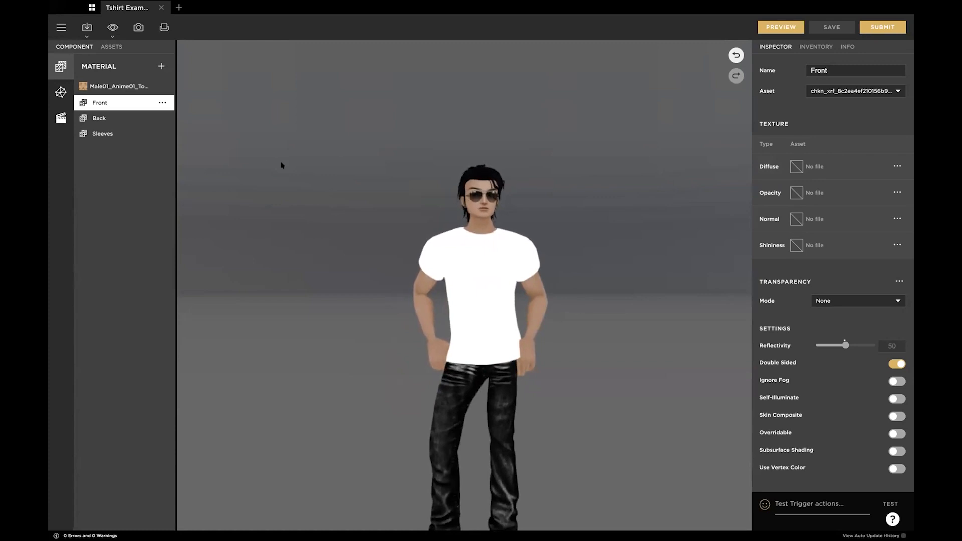
# - Import tshirt_front.png, tshirt_sleeves.png and tshirt_back.png from the t-shirt Textures folder into the project
pyautogui.click(84, 29)
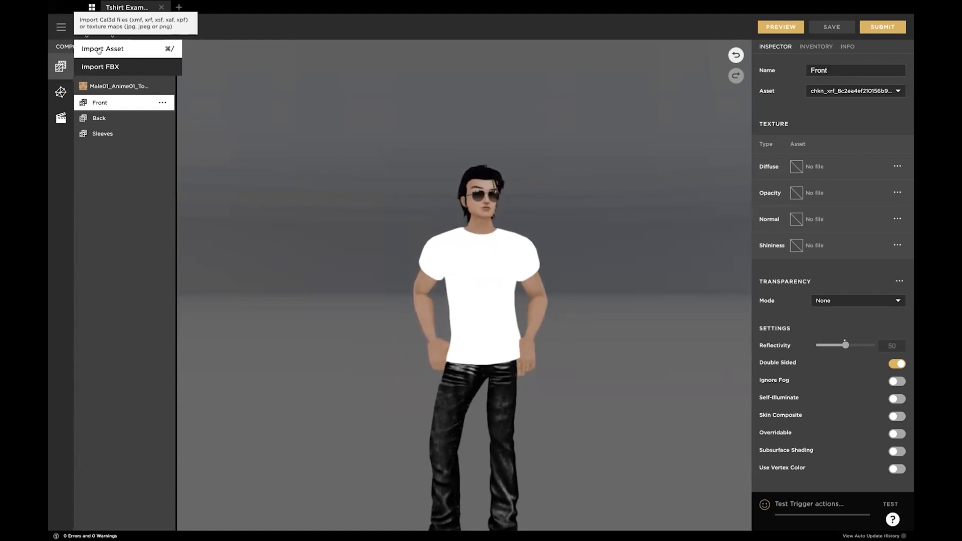
pyautogui.click(99, 51)
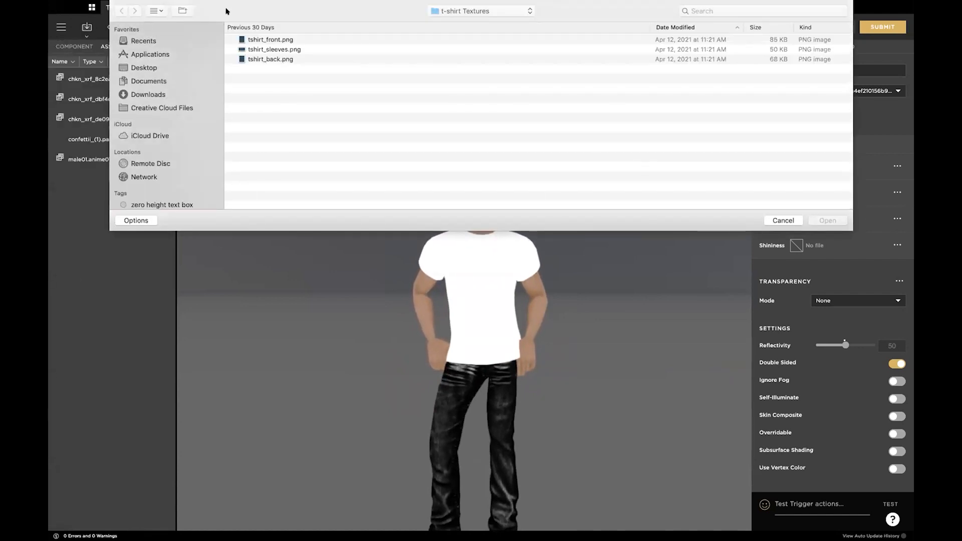
pyautogui.click(273, 40)
pyautogui.keyDown('shift'); pyautogui.click(277, 59); pyautogui.keyUp('shift')
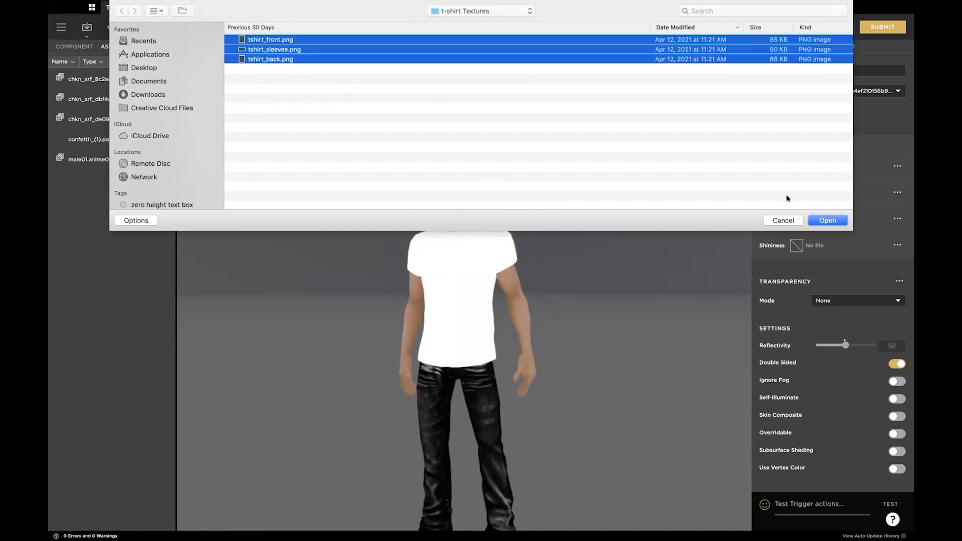
pyautogui.click(829, 221)
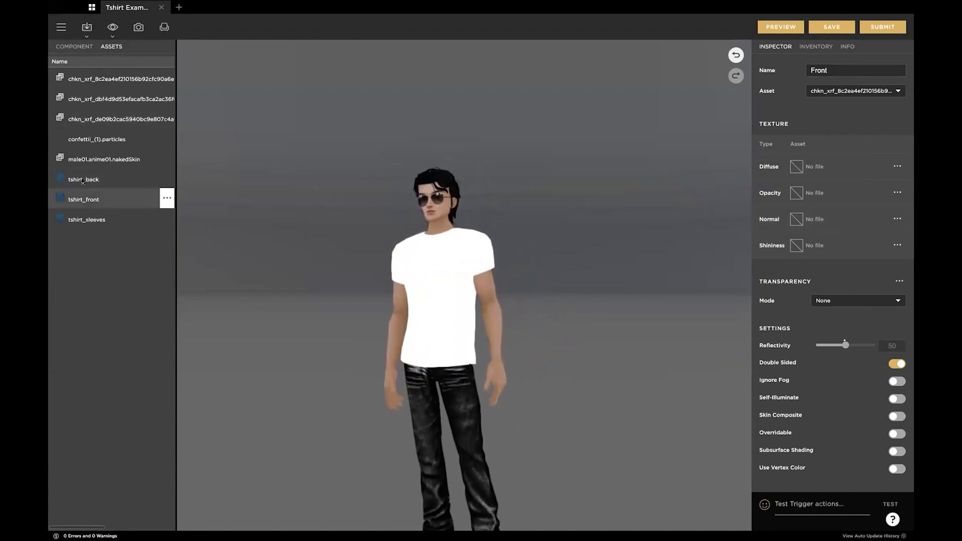
# - Assign tshirt_front.png as the Diffuse texture of the Front material
pyautogui.click(73, 46)
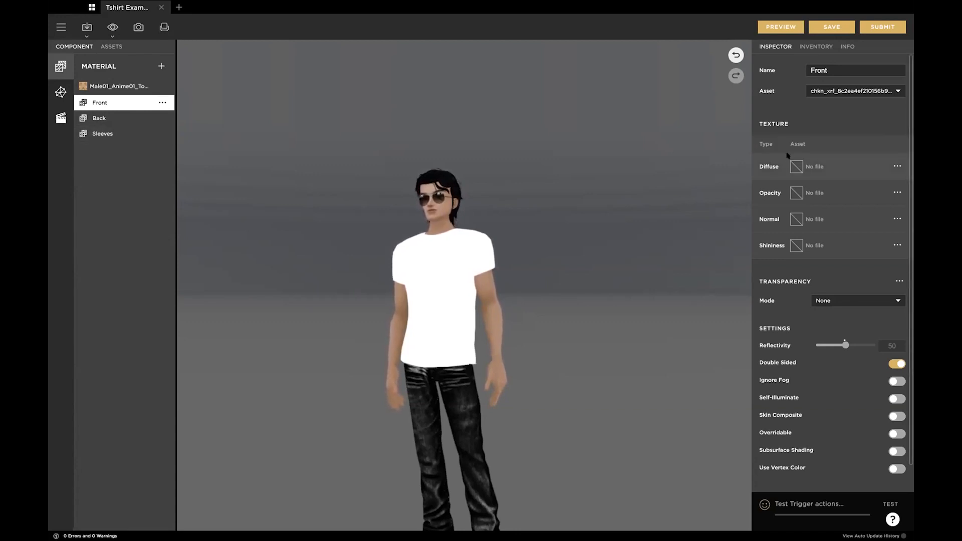
pyautogui.click(796, 166)
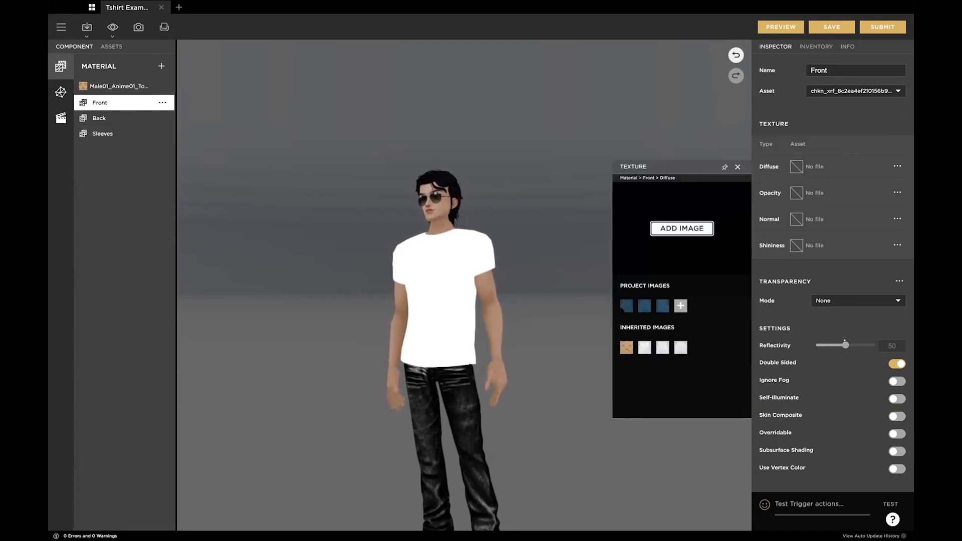
pyautogui.moveTo(621, 306)
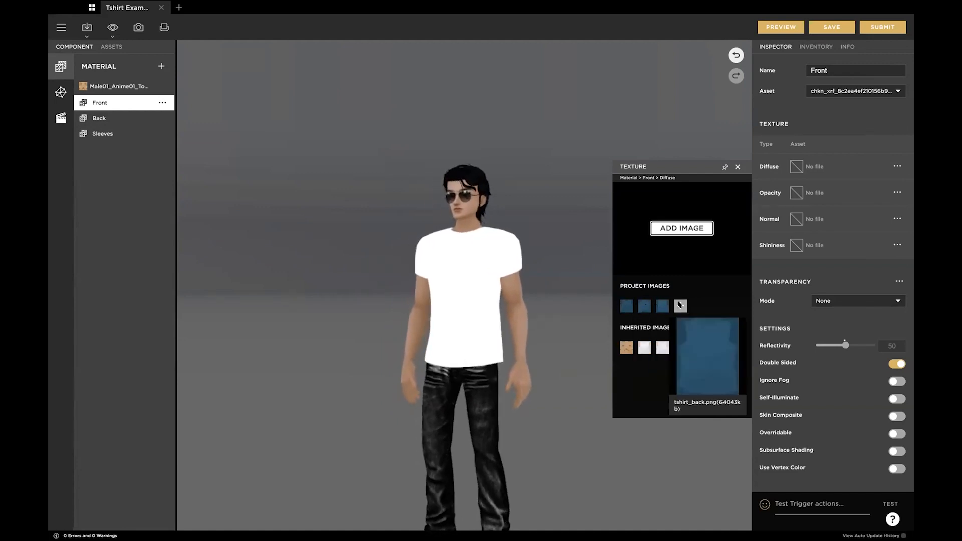
pyautogui.click(627, 305)
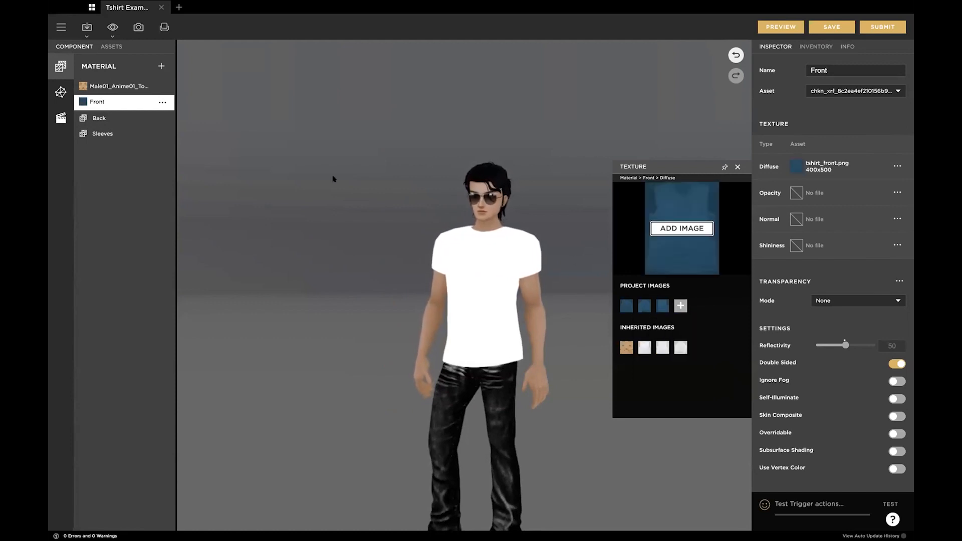
# - Assign tshirt_back.png as the Diffuse texture of the Back material
pyautogui.click(98, 118)
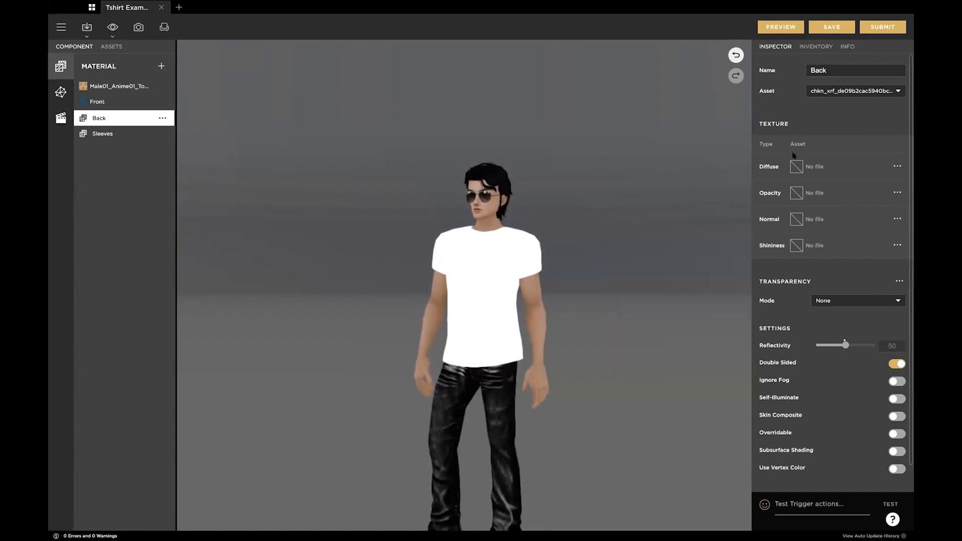
pyautogui.click(780, 168)
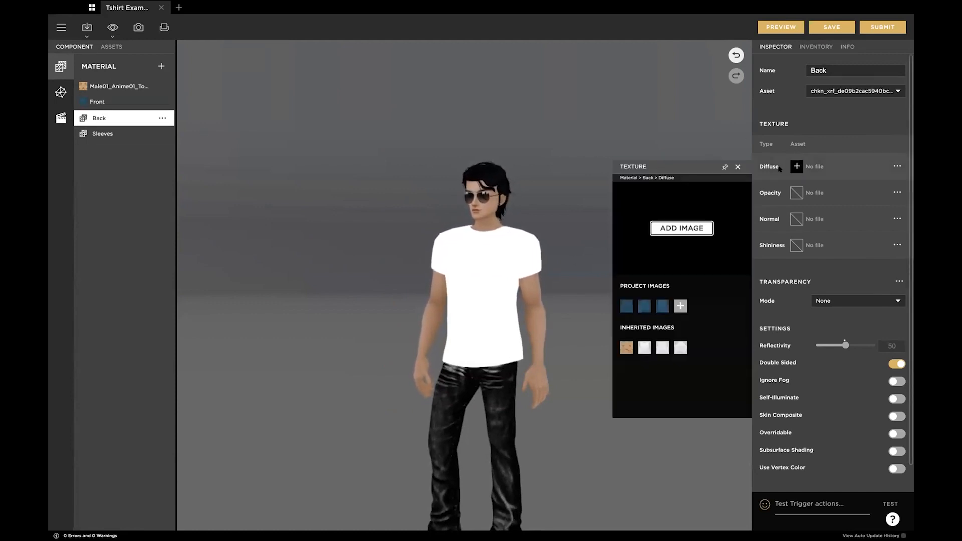
pyautogui.click(662, 305)
# - Assign tshirt_sleeves.png as the Diffuse texture of the Sleeves material and preview the textured shirt on the avatar
pyautogui.click(97, 133)
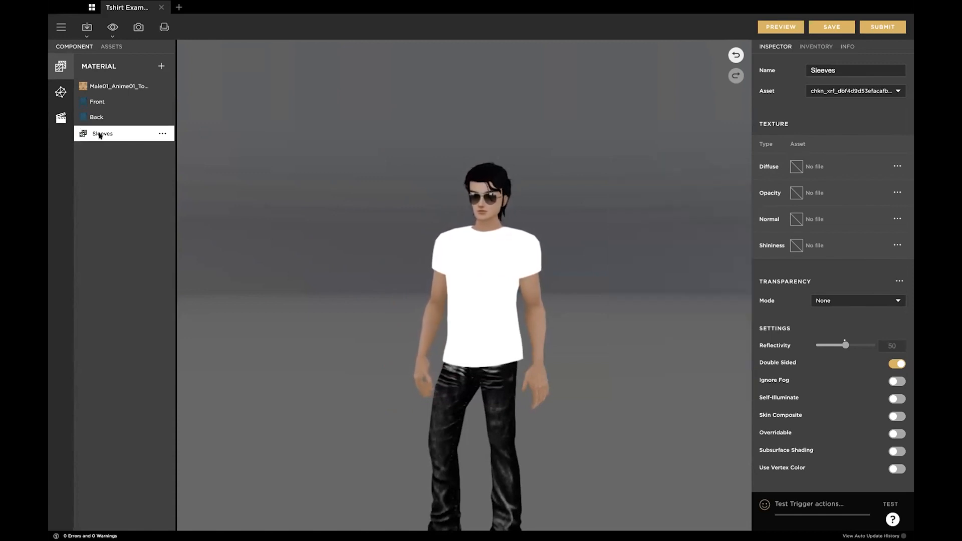
pyautogui.click(796, 167)
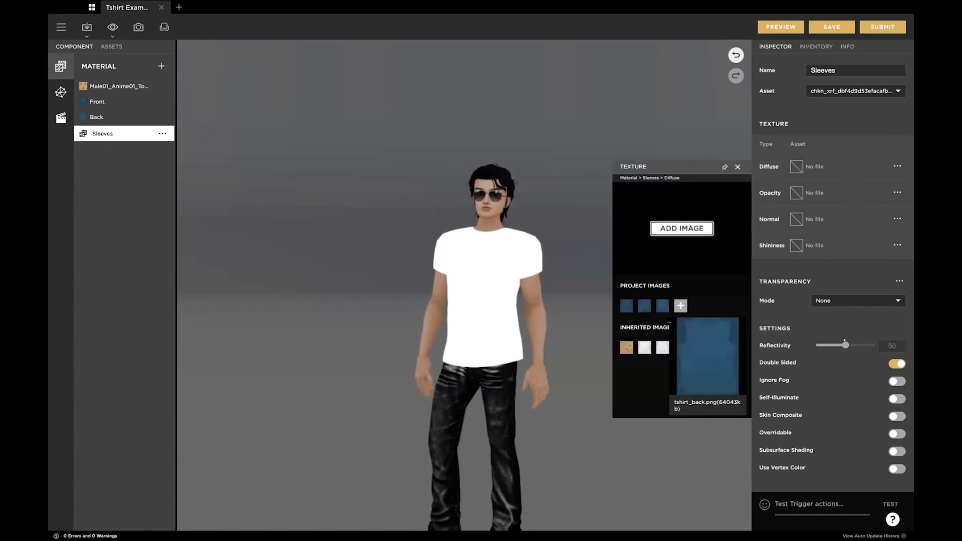
pyautogui.click(644, 307)
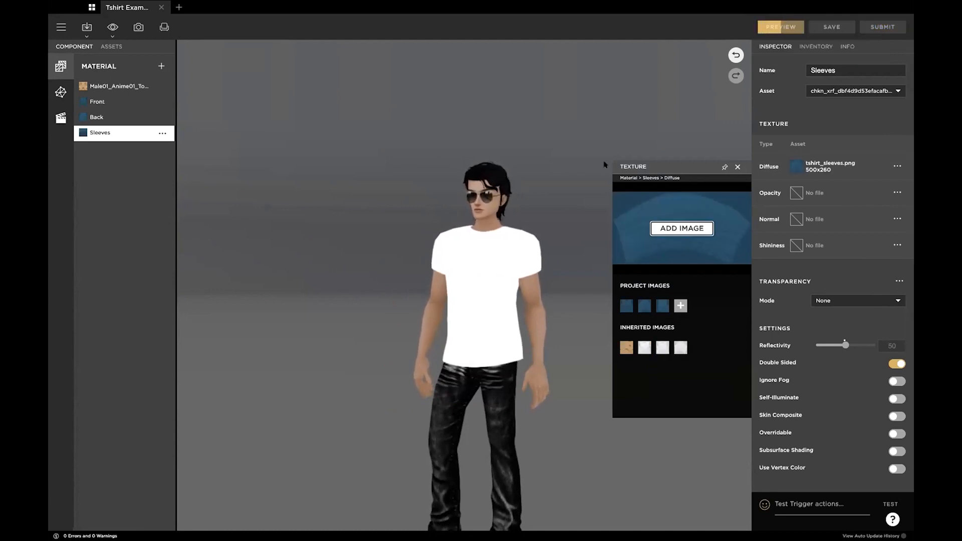
pyautogui.moveTo(645, 167); pyautogui.dragTo(248, 189)
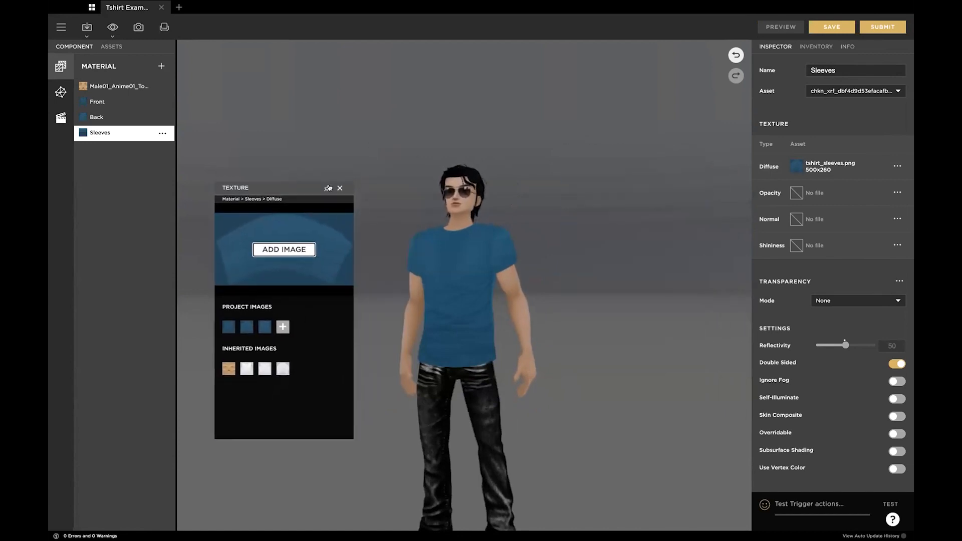
pyautogui.click(340, 188)
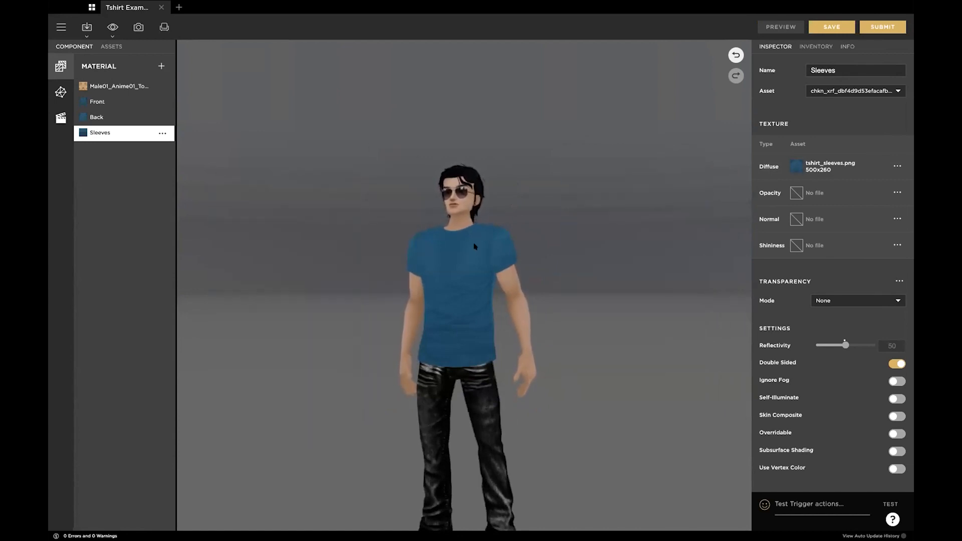
pyautogui.moveTo(437, 265); pyautogui.dragTo(479, 328)
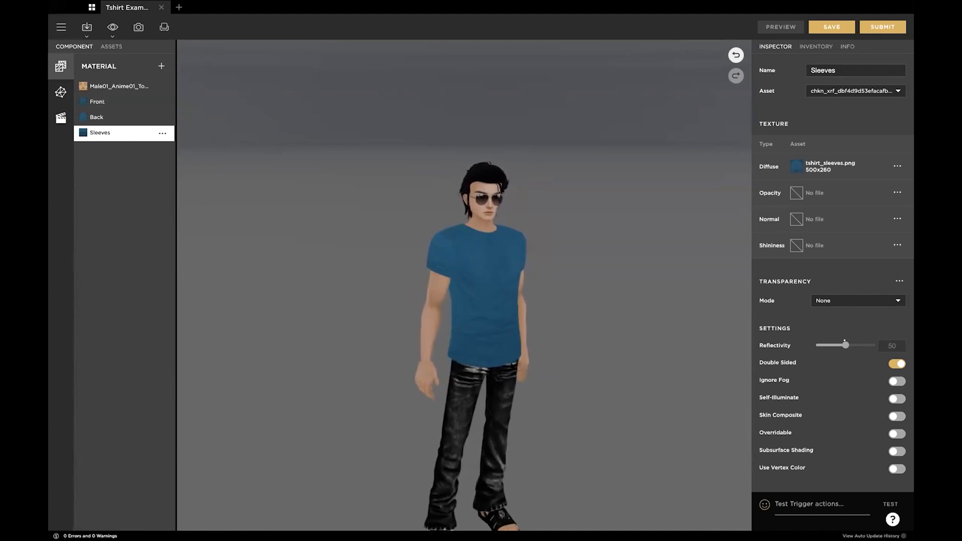
# - Review the image options for the Front material's Diffuse texture
pyautogui.click(94, 101)
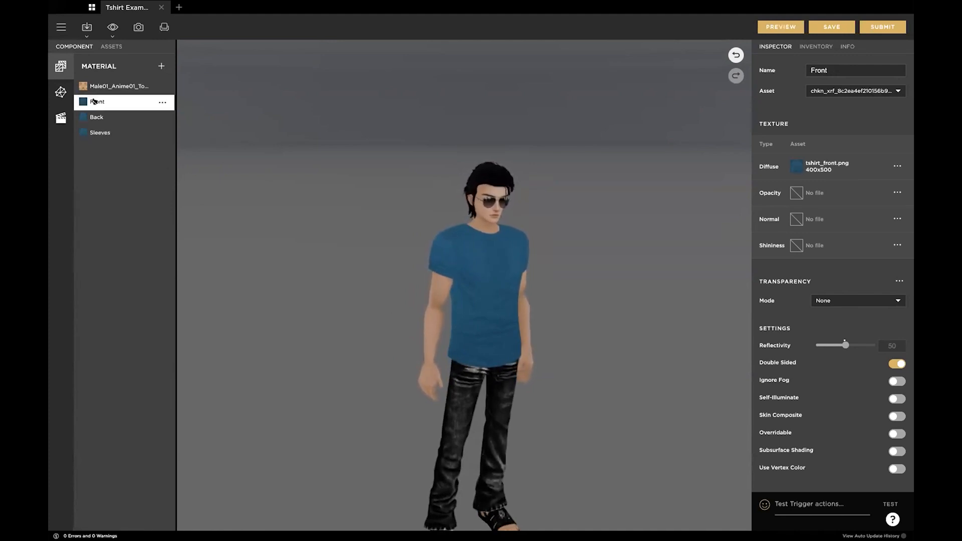
pyautogui.click(794, 166)
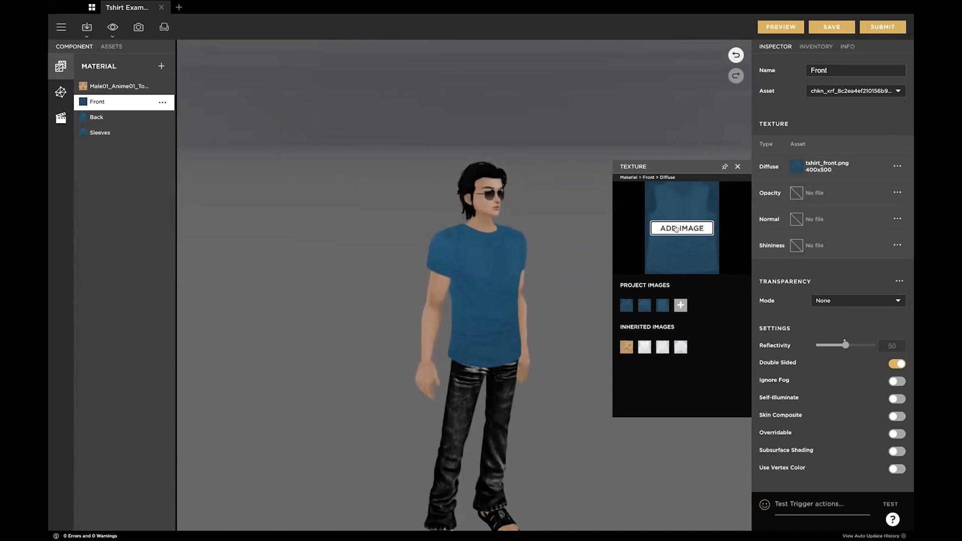
pyautogui.click(737, 168)
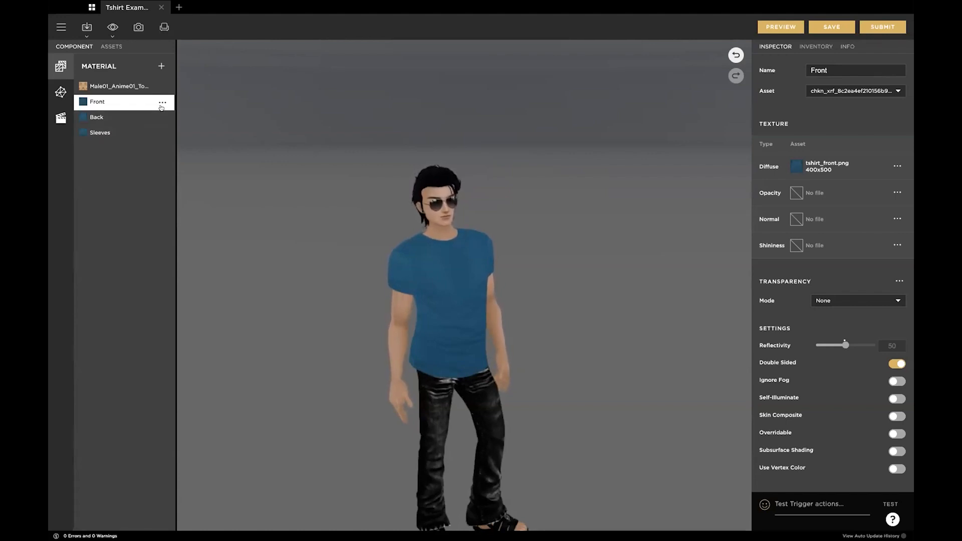
# - Display the project's asset list and save the product
pyautogui.click(111, 46)
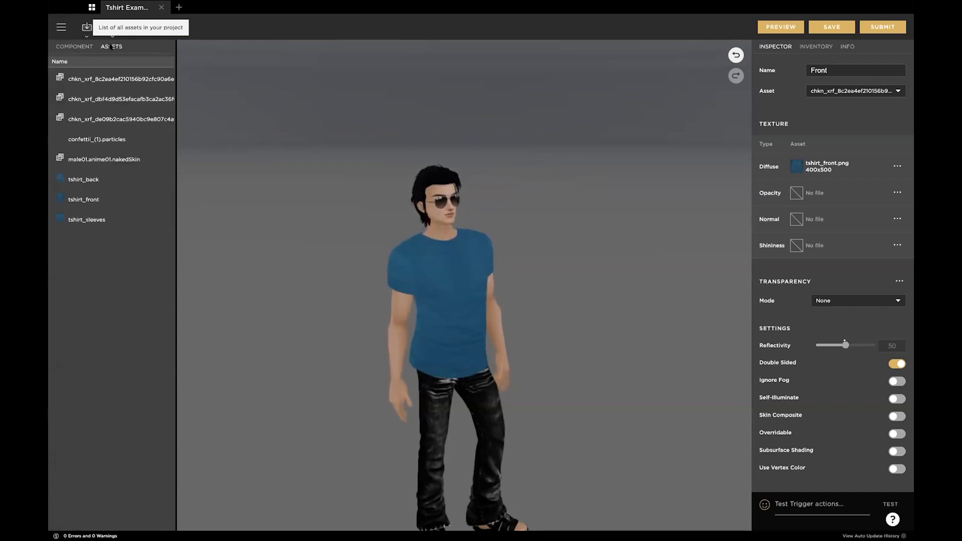
pyautogui.moveTo(103, 223)
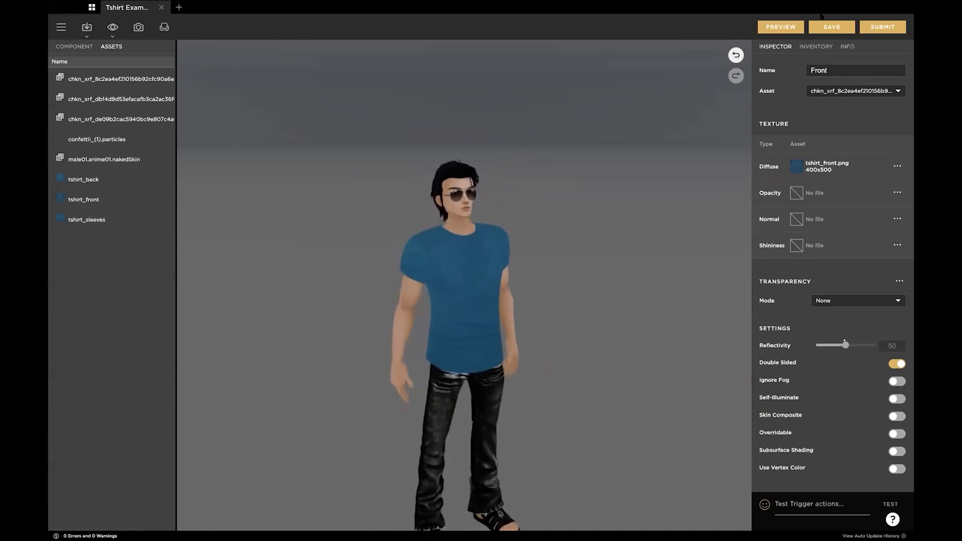
pyautogui.click(831, 26)
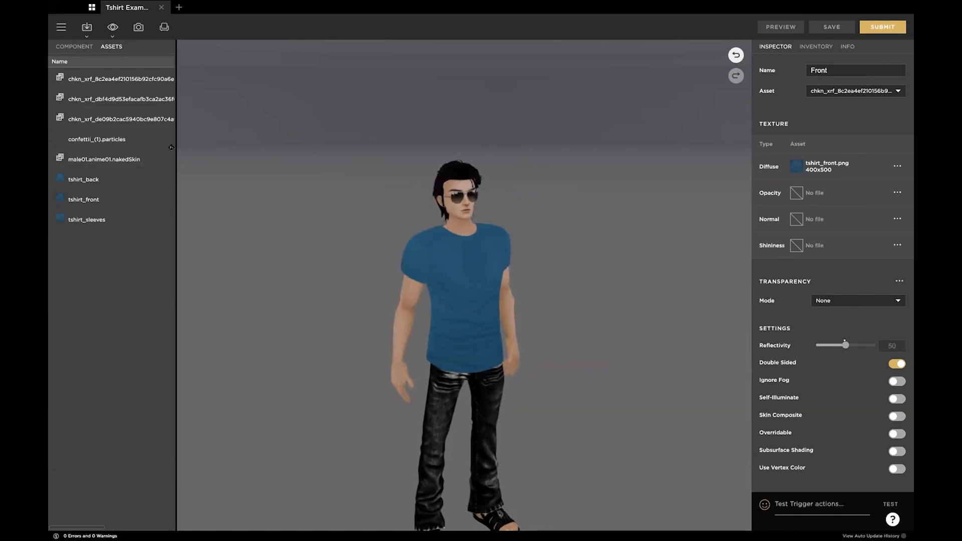
# - Widen the asset list to examine the assets' type, size and usage and the actions available for tshirt_back, and narrow it again
pyautogui.hscroll(3, 172, 150)
pyautogui.moveTo(172, 151); pyautogui.dragTo(227, 153)
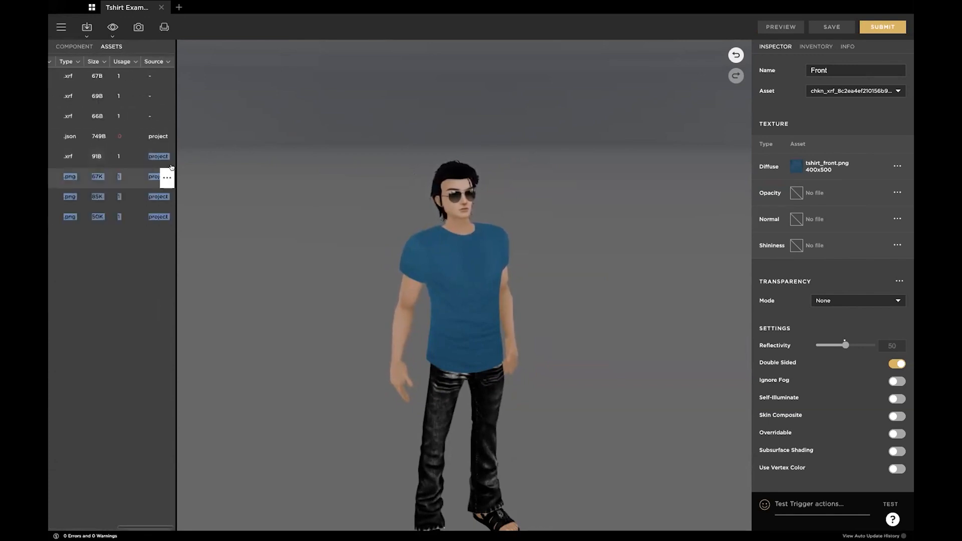
pyautogui.moveTo(172, 164); pyautogui.dragTo(371, 155)
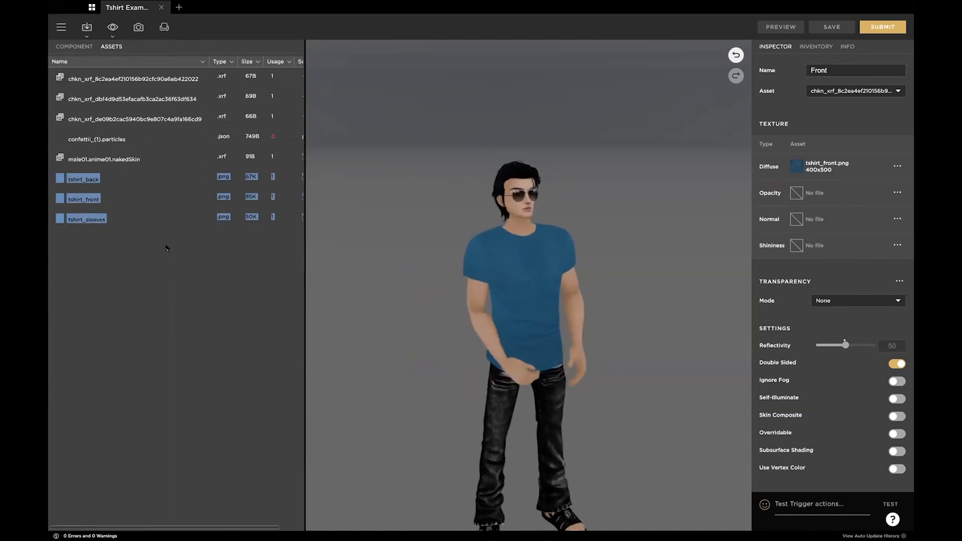
pyautogui.click(151, 235)
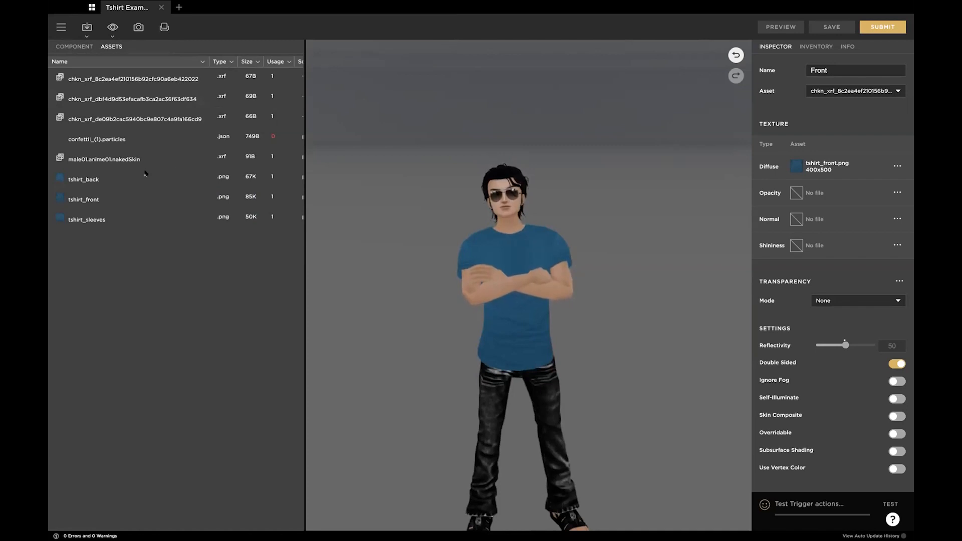
pyautogui.click(296, 179)
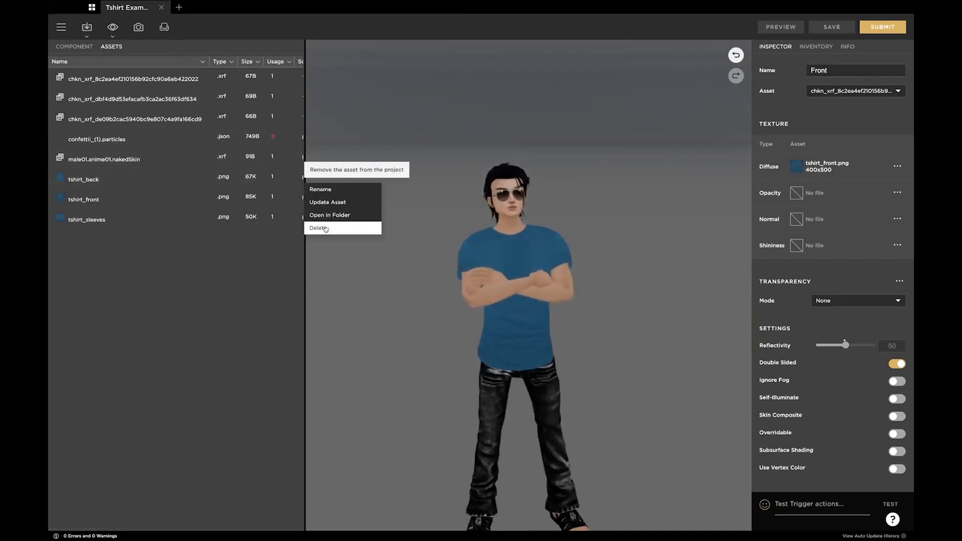
pyautogui.click(160, 237)
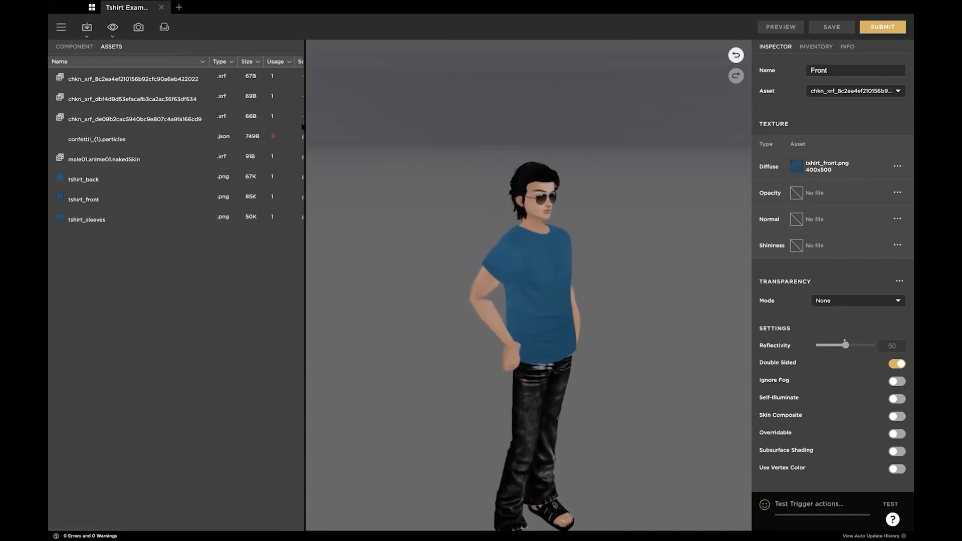
pyautogui.moveTo(303, 128); pyautogui.dragTo(211, 137)
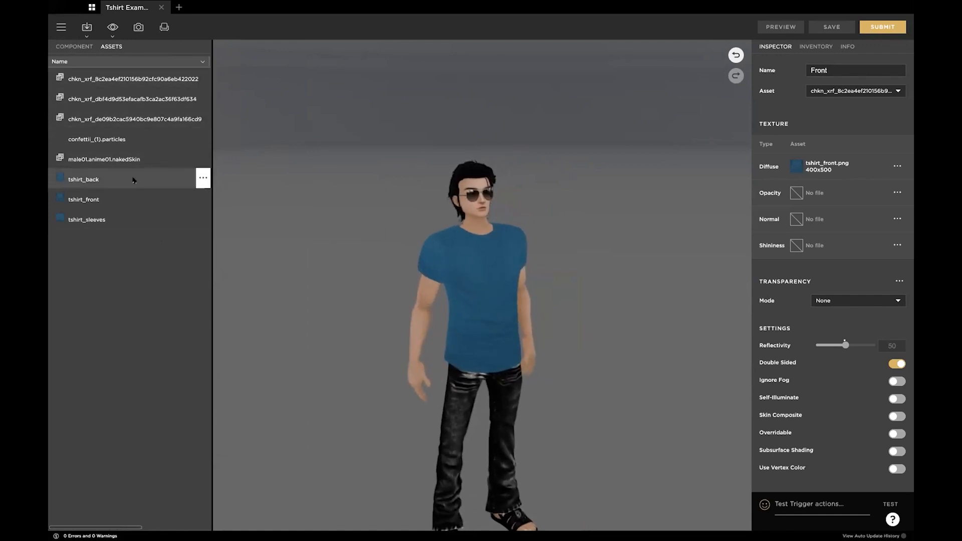
# - Show the tshirt_back asset in its folder on disk and locate the Tshirt Example 01 project folder inside IMVU Studio Projects
pyautogui.click(200, 179)
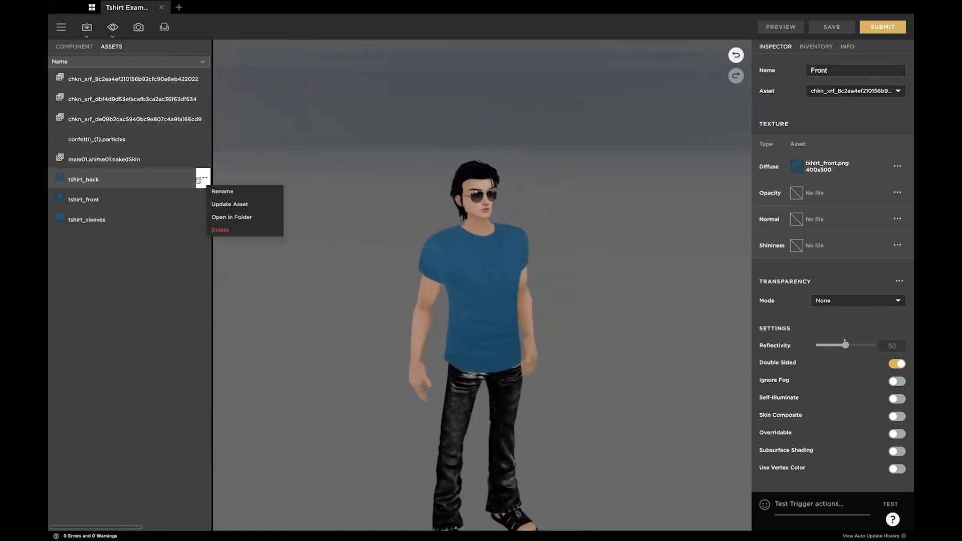
pyautogui.click(236, 217)
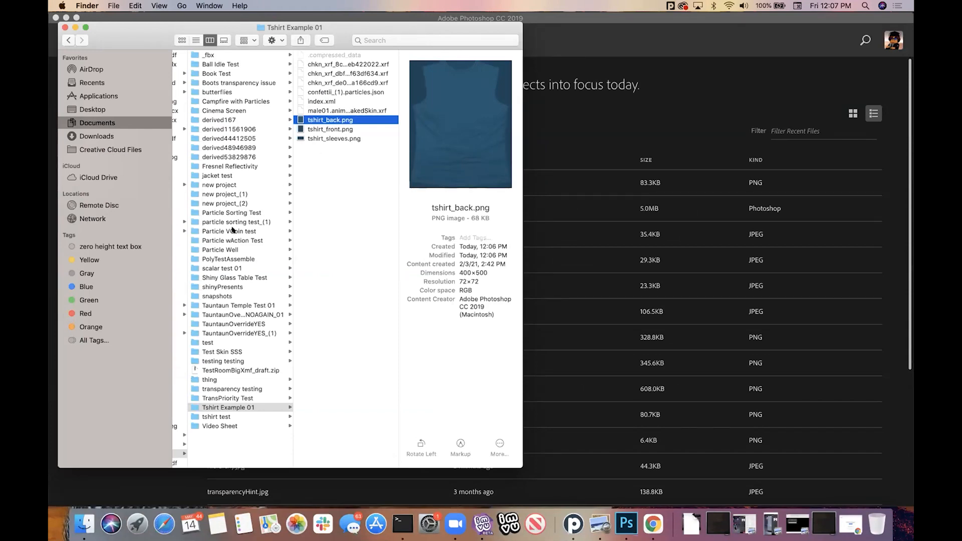
pyautogui.hscroll(-5, 233, 231)
pyautogui.hscroll(-2, 233, 231)
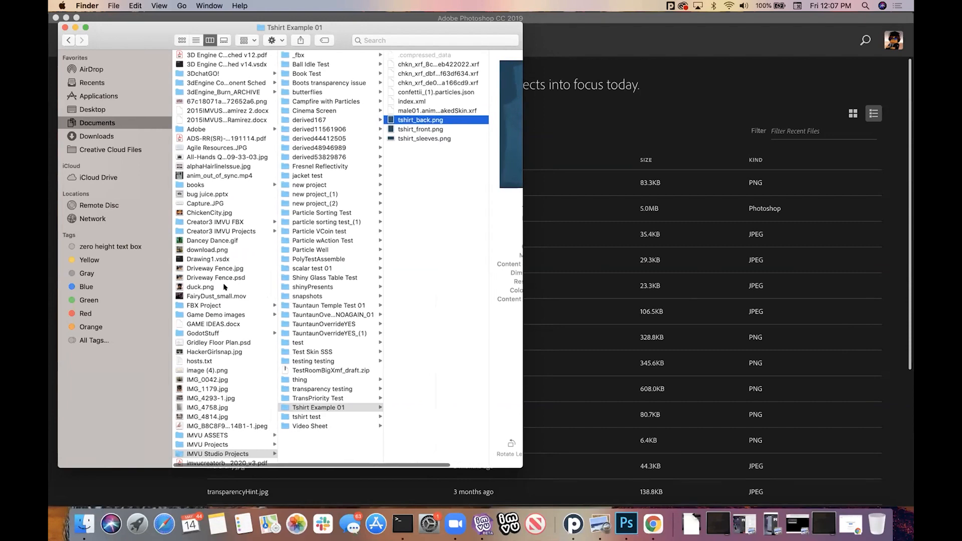
pyautogui.scroll(-6, 211, 250)
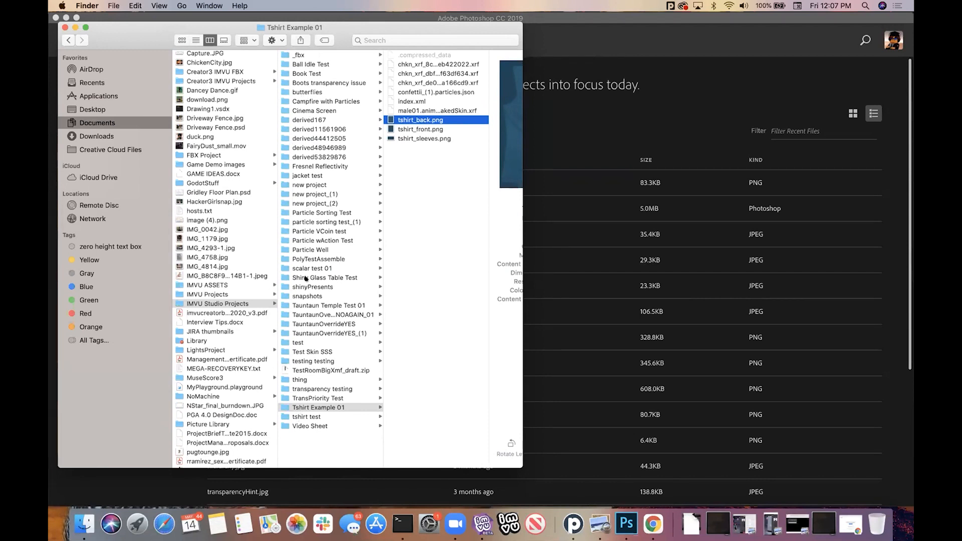
pyautogui.click(315, 407)
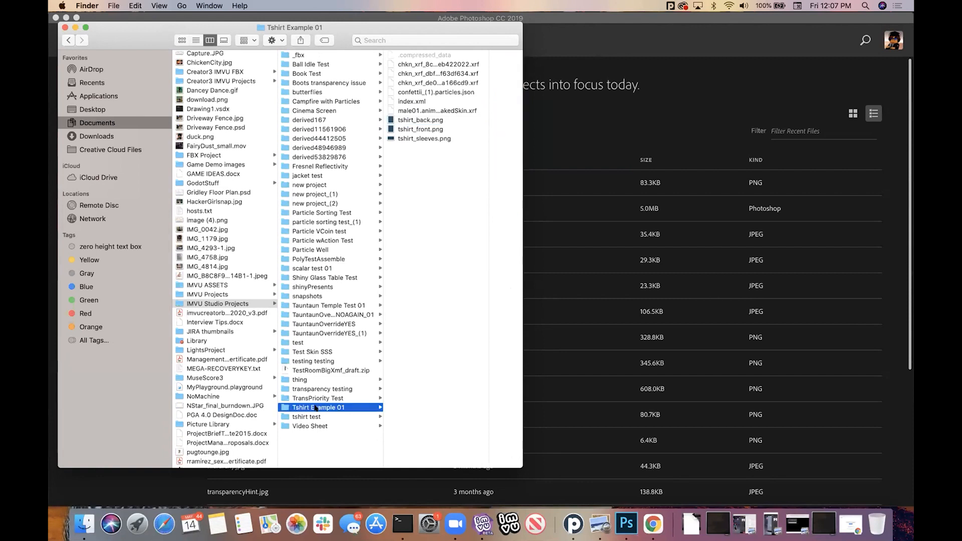
pyautogui.scroll(1, 450, 203)
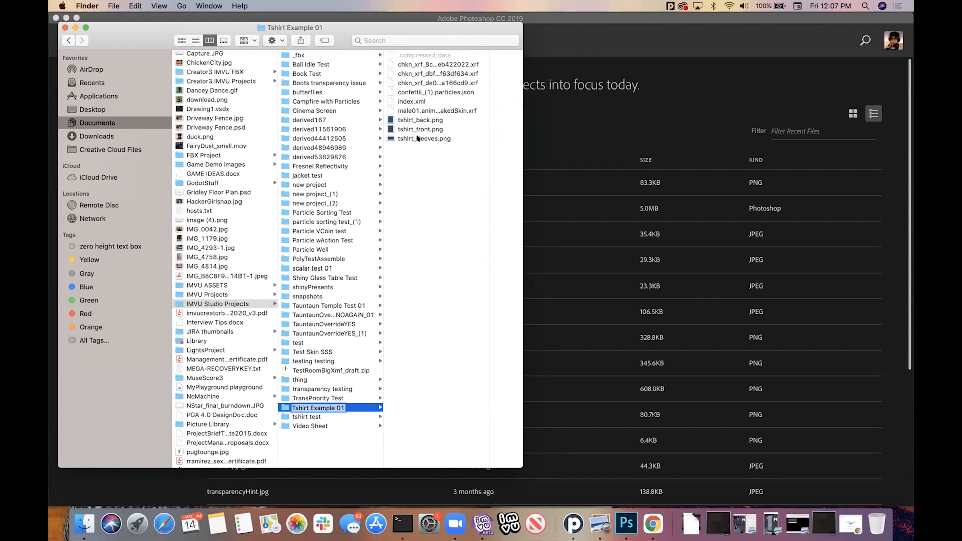
pyautogui.press('Return')
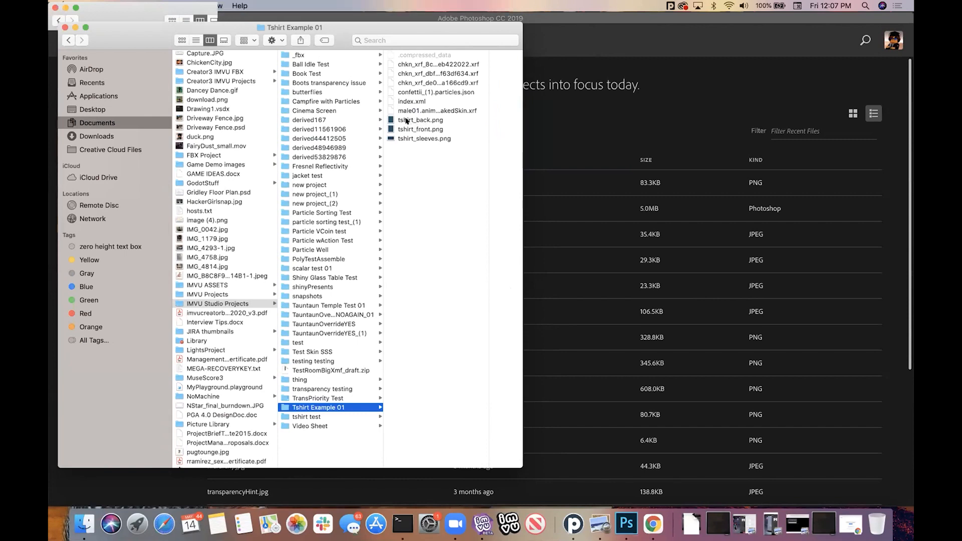
# - Open tshirt_front.png from the Tshirt Example 01 folder in Adobe Photoshop CC 2019
pyautogui.click(417, 129)
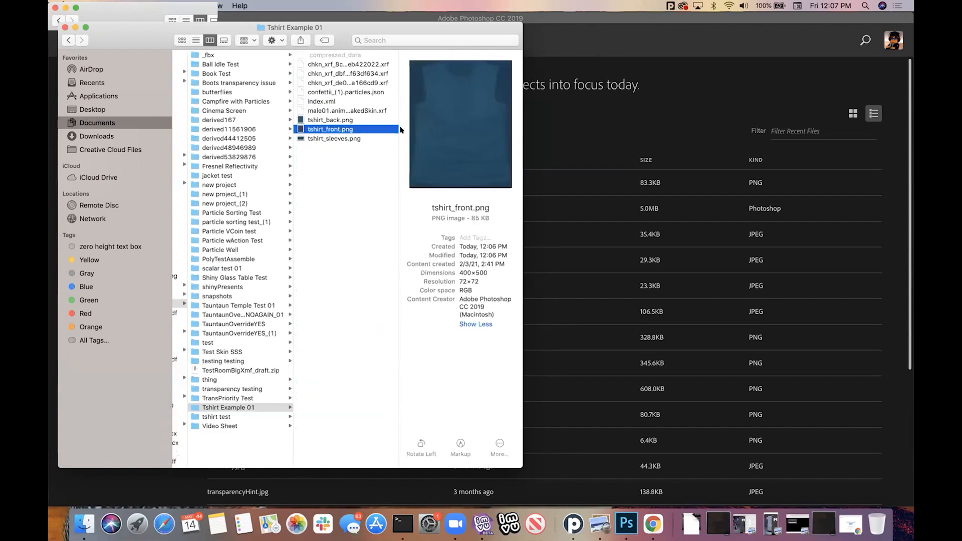
pyautogui.rightClick(330, 129)
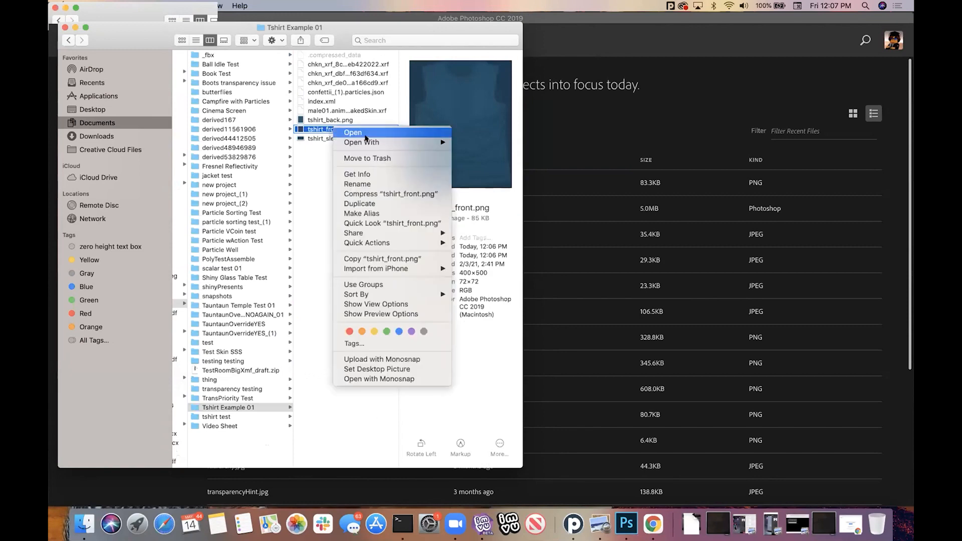
pyautogui.moveTo(431, 142)
pyautogui.click(492, 159)
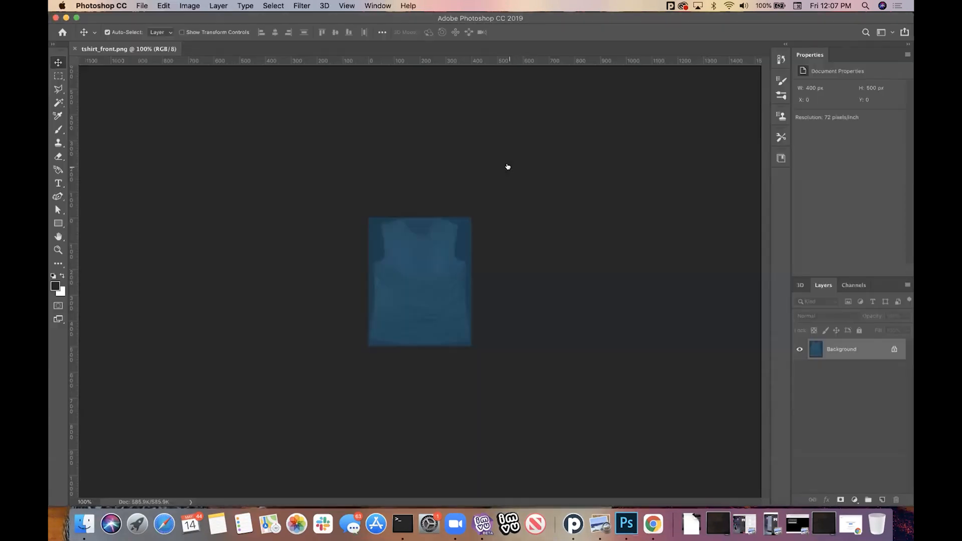
# - Recolor the shirt front image green with a Hue/Saturation adjustment, setting Hue to +39
pyautogui.press('super+equal')
pyautogui.press('super+equal')
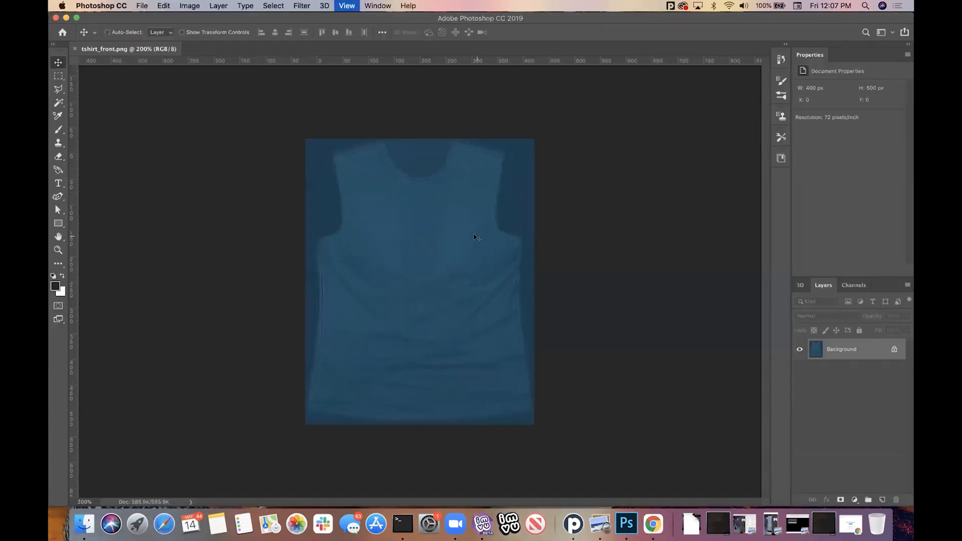
pyautogui.click(189, 5)
pyautogui.moveTo(261, 36)
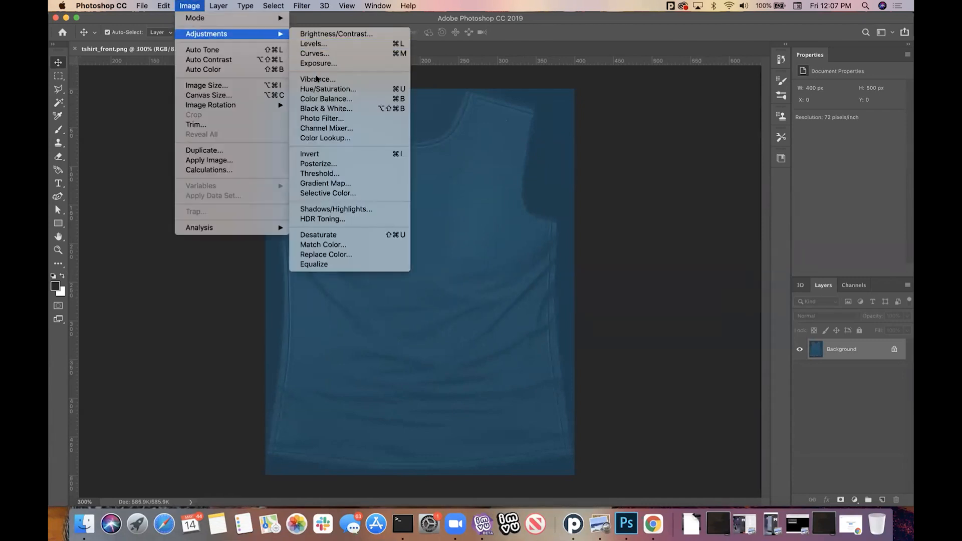
pyautogui.click(329, 89)
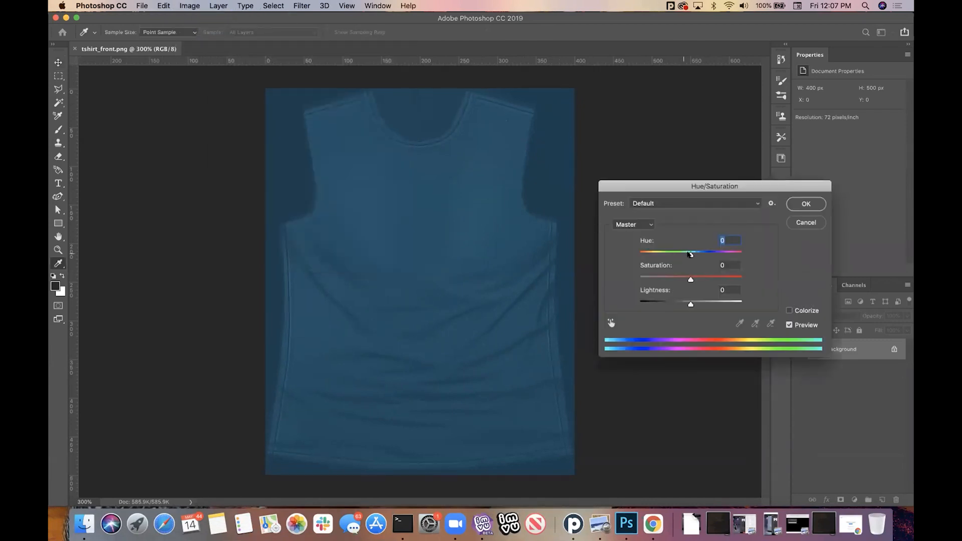
pyautogui.moveTo(690, 254); pyautogui.dragTo(711, 254)
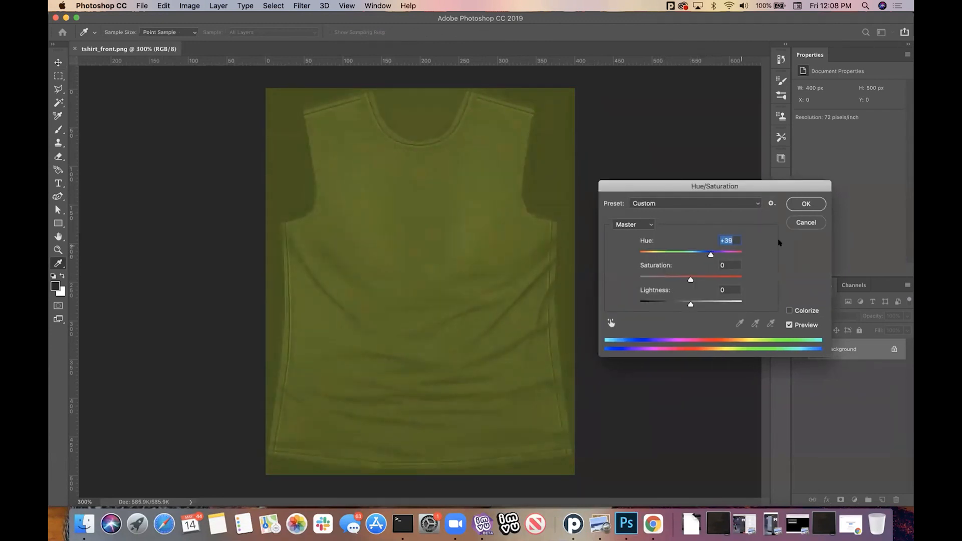
pyautogui.click(801, 204)
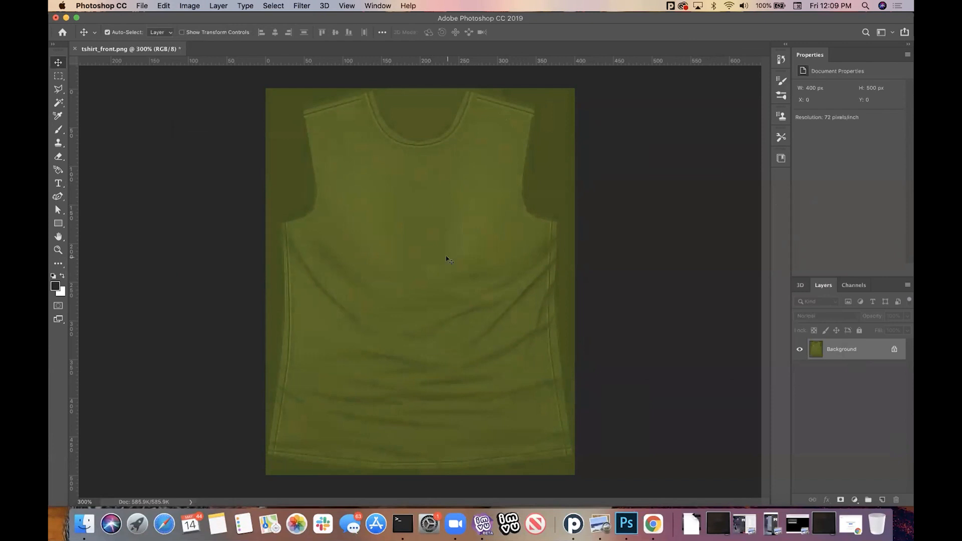
# - Save the recolored tshirt_front.png and switch back to IMVU Studio
pyautogui.click(139, 6)
pyautogui.click(151, 102)
pyautogui.press('super+Tab')
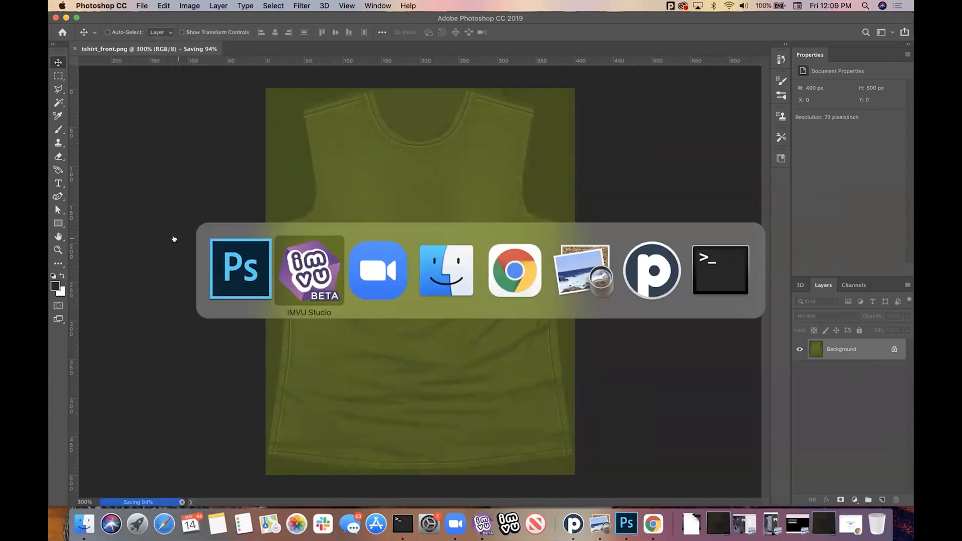
pyautogui.press('super+shift+Tab')
pyautogui.press('super+Tab')
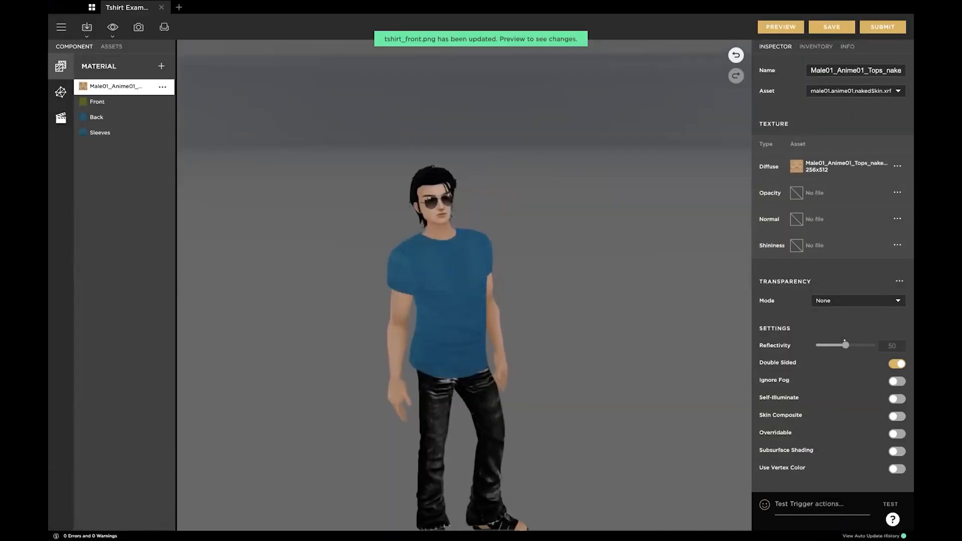
# - Check the Front material's updated image, preview the shirt on the avatar, and dismiss the auto update history
pyautogui.moveTo(80, 101)
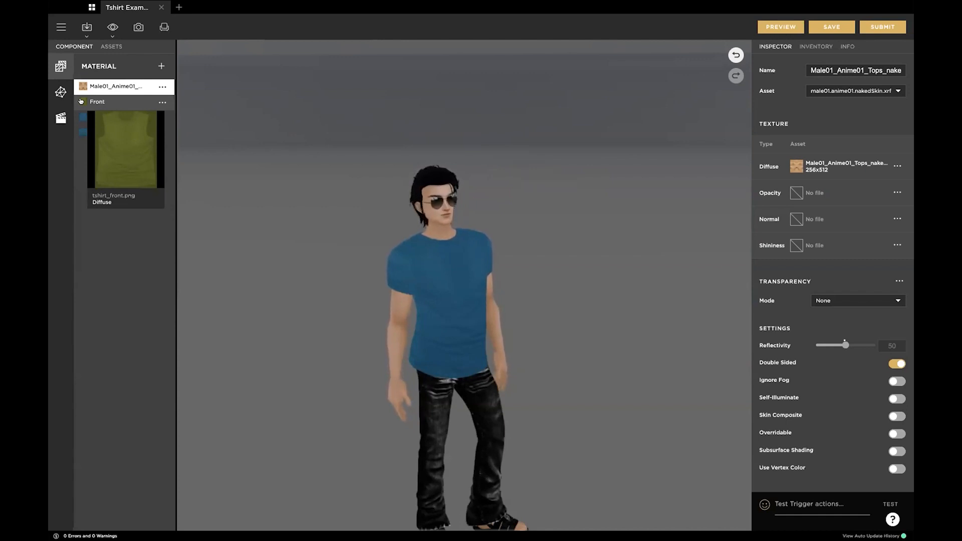
pyautogui.click(773, 26)
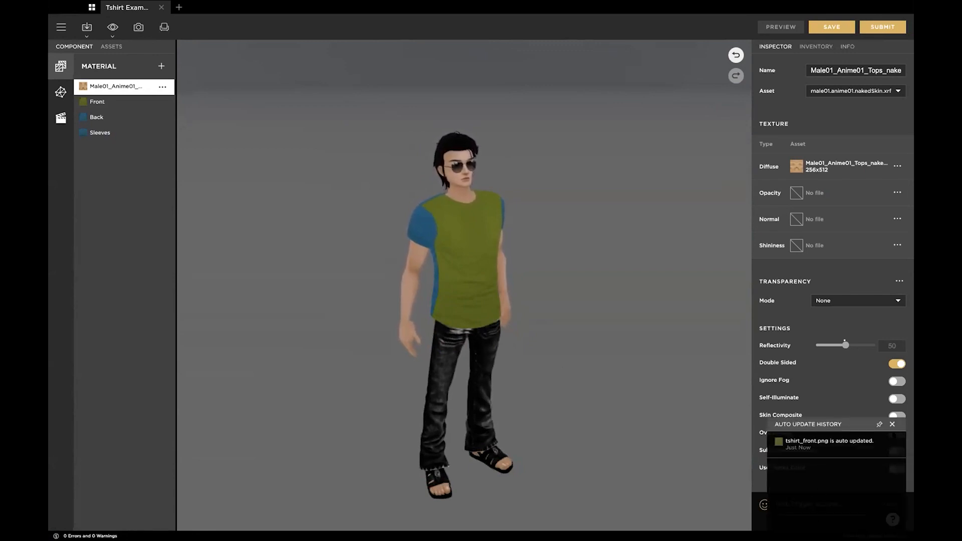
pyautogui.click(893, 426)
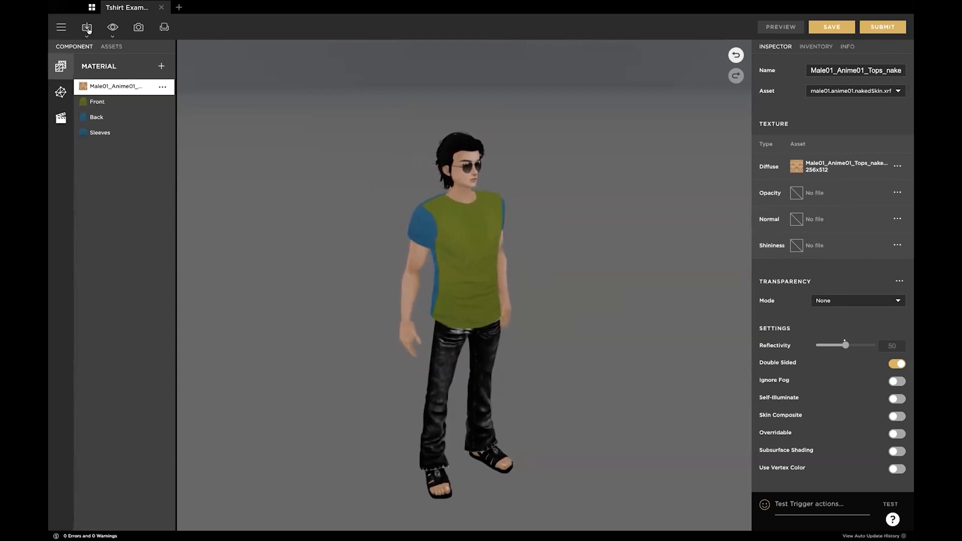
# - Review the Auto Update Assets setting in the studio preferences and close the preferences
pyautogui.click(59, 26)
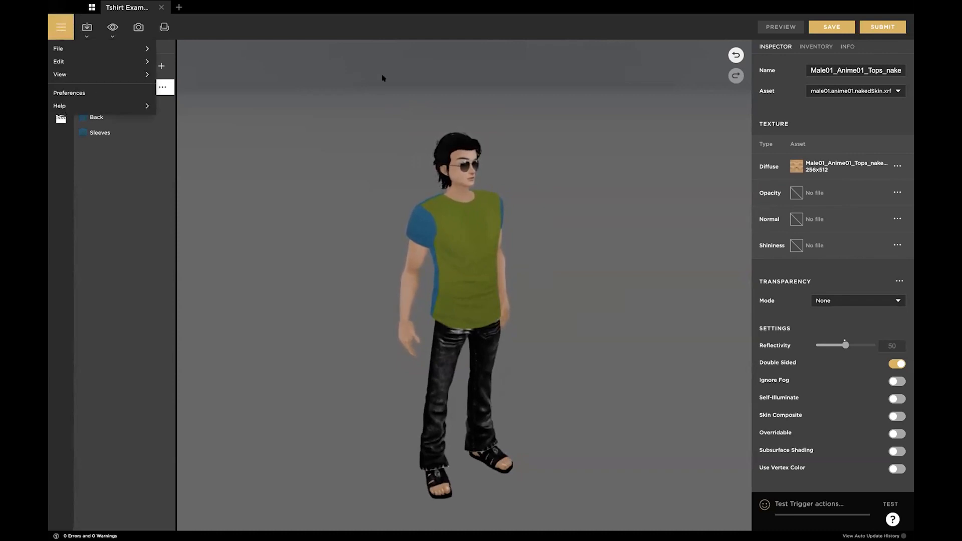
pyautogui.click(65, 92)
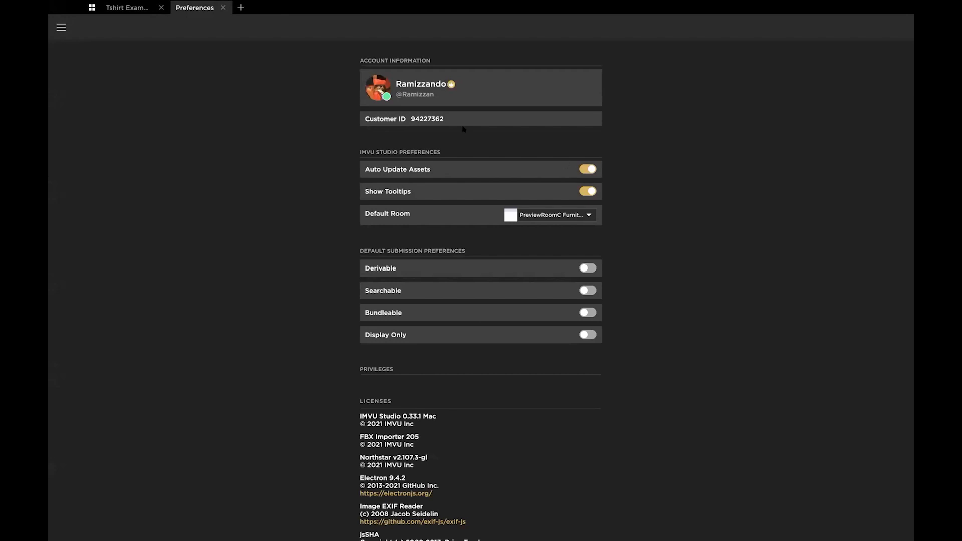
pyautogui.moveTo(220, 5)
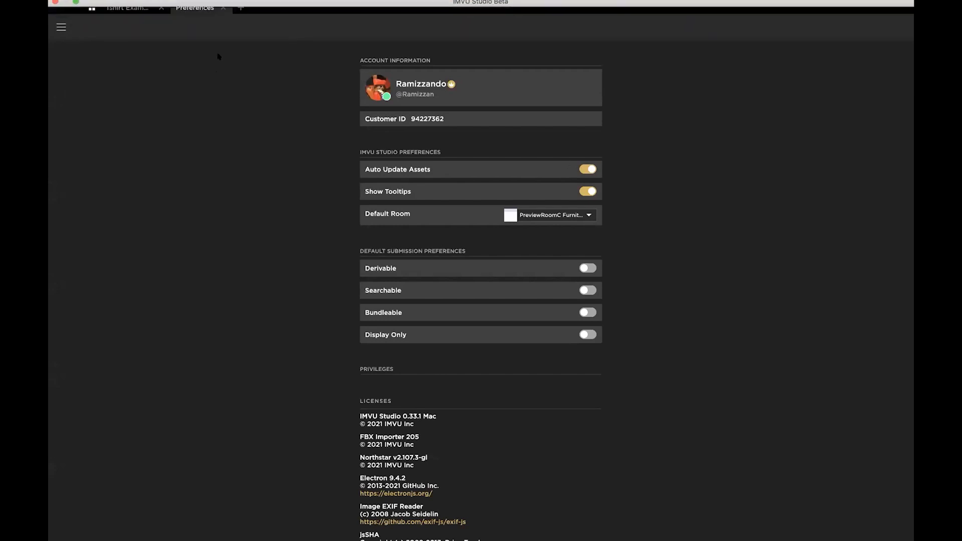
pyautogui.click(222, 8)
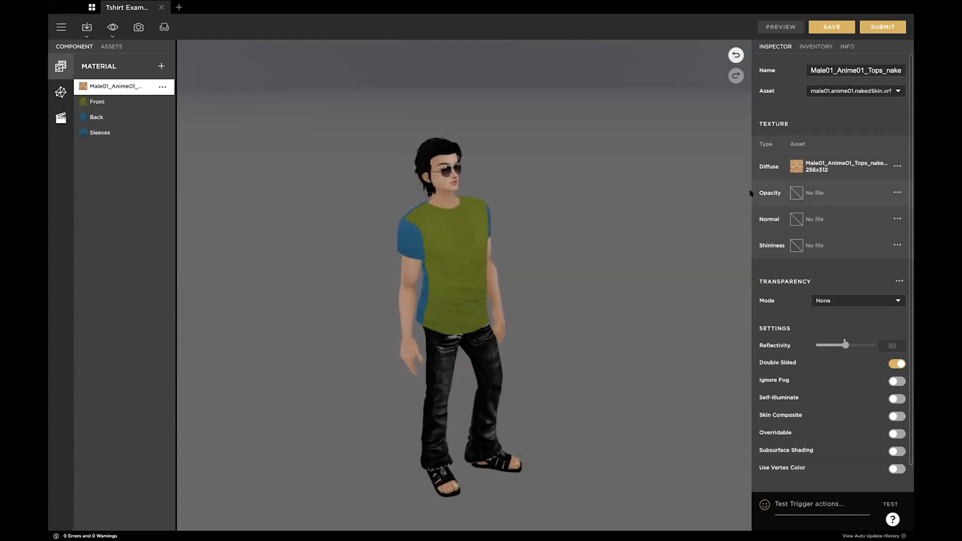
# - Examine the image options for the naked skin material's Diffuse, Opacity, Normal and Shininess textures
pyautogui.moveTo(796, 166)
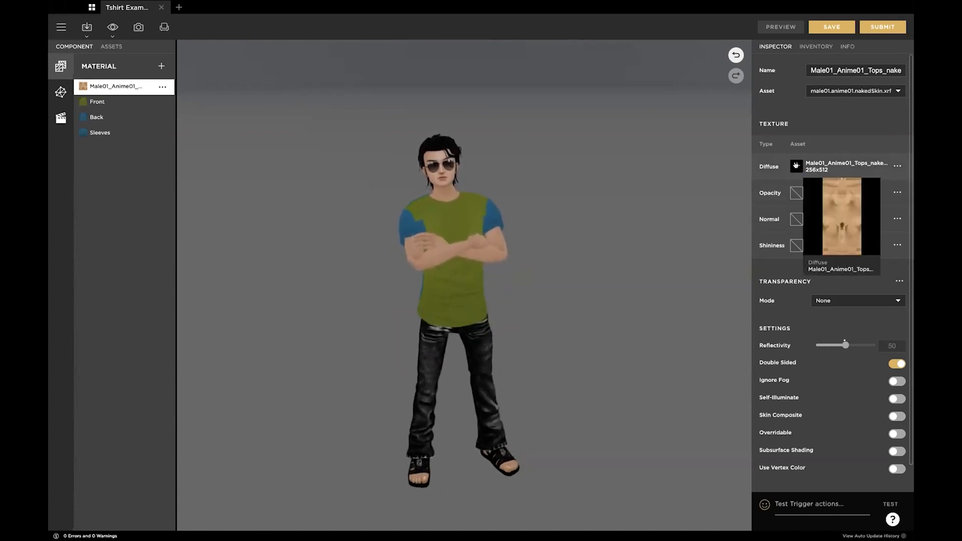
pyautogui.click(796, 166)
pyautogui.moveTo(699, 166); pyautogui.dragTo(668, 104)
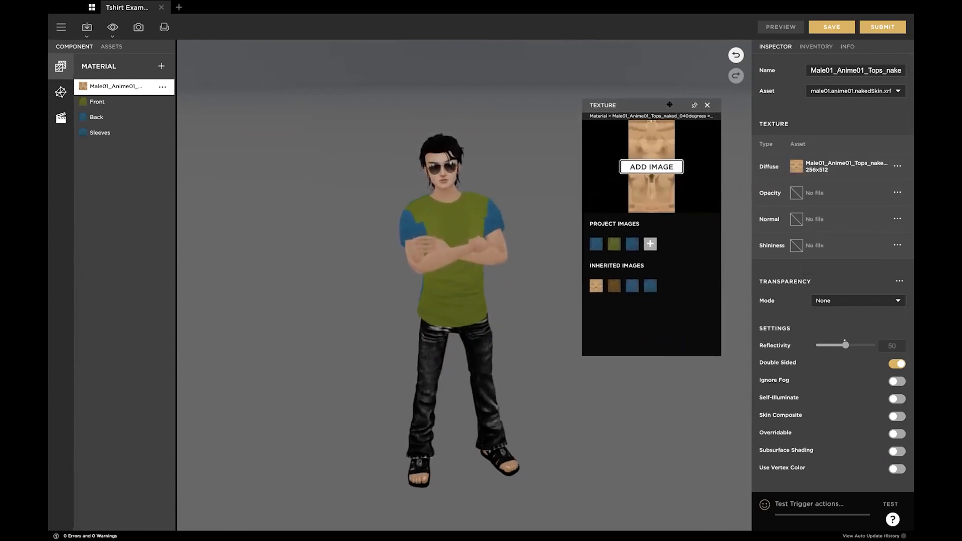
pyautogui.click(796, 192)
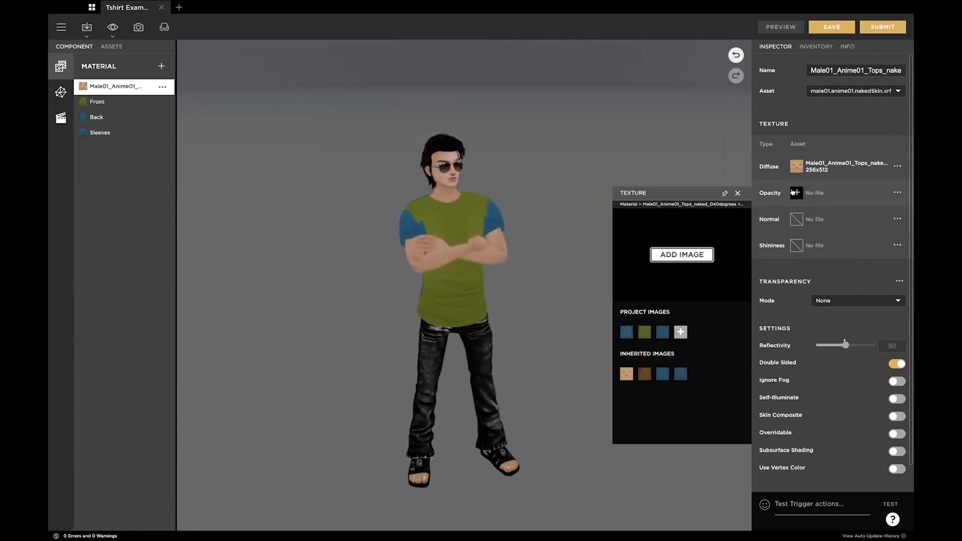
pyautogui.click(796, 219)
pyautogui.click(796, 245)
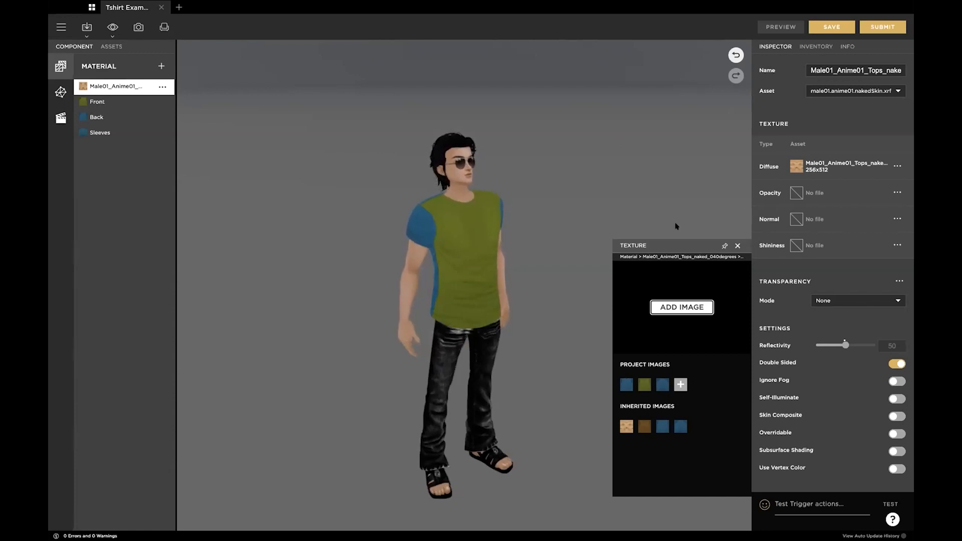
pyautogui.moveTo(675, 240); pyautogui.dragTo(655, 194)
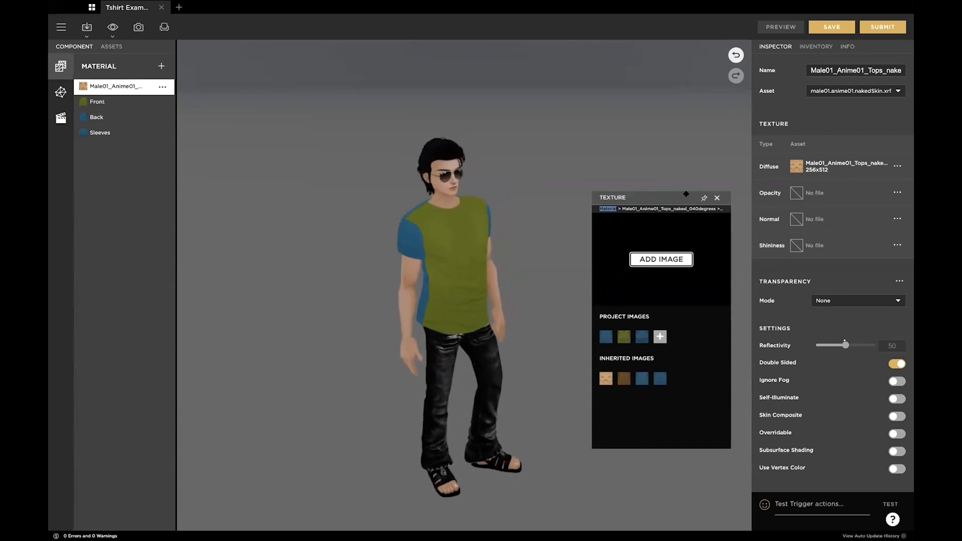
pyautogui.moveTo(657, 194); pyautogui.dragTo(663, 109)
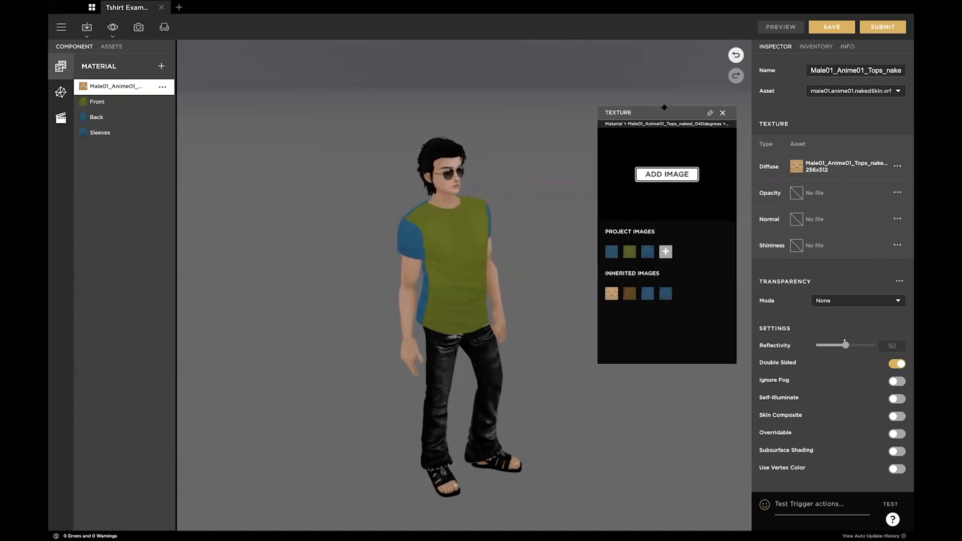
# - Go through the skin material's Opacity, Normal and Shininess textures again, read the Shininess description, and close the texture window
pyautogui.click(796, 195)
pyautogui.click(795, 221)
pyautogui.click(797, 245)
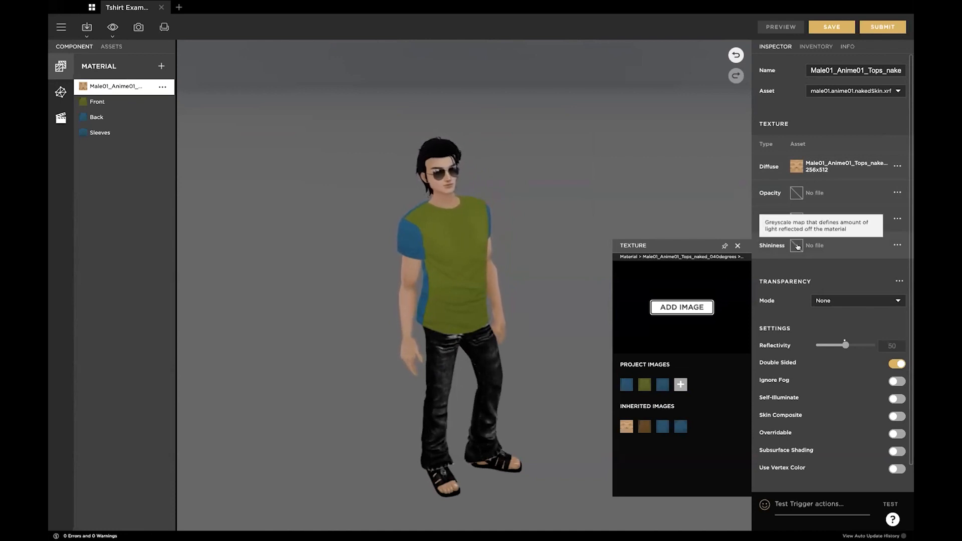
pyautogui.moveTo(777, 245)
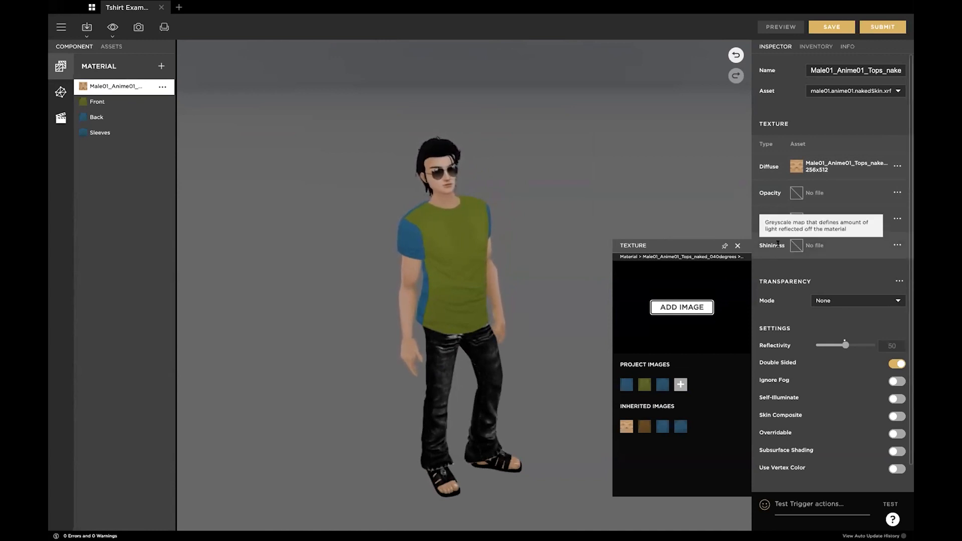
pyautogui.moveTo(681, 242); pyautogui.dragTo(662, 169)
pyautogui.click(714, 171)
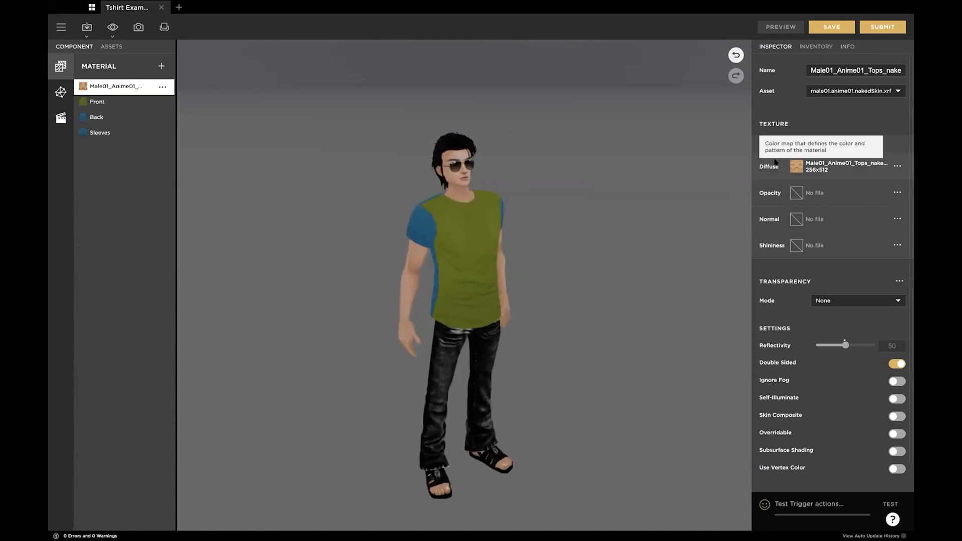
# - Open the naked skin material's Diffuse texture window, pin it, and move it higher over the viewport
pyautogui.click(797, 166)
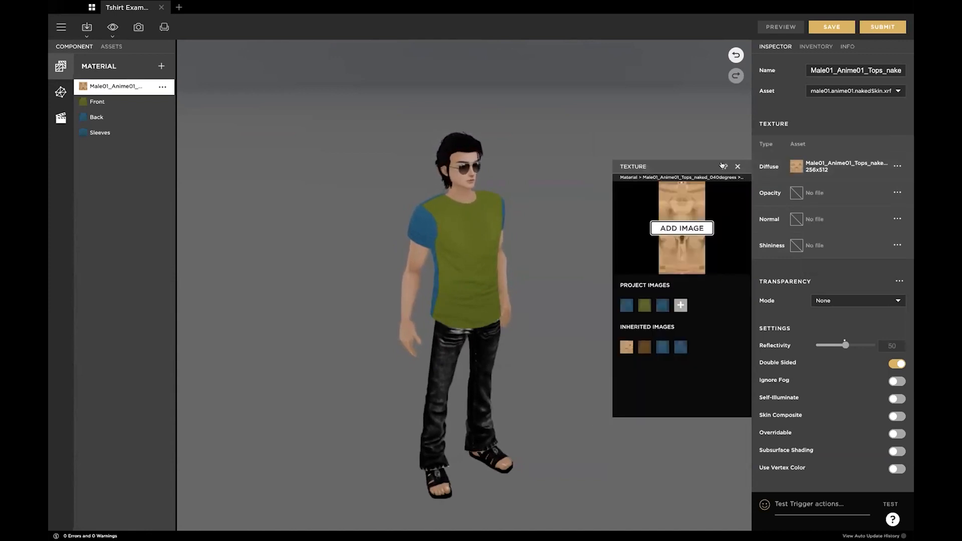
pyautogui.moveTo(722, 166); pyautogui.dragTo(724, 166)
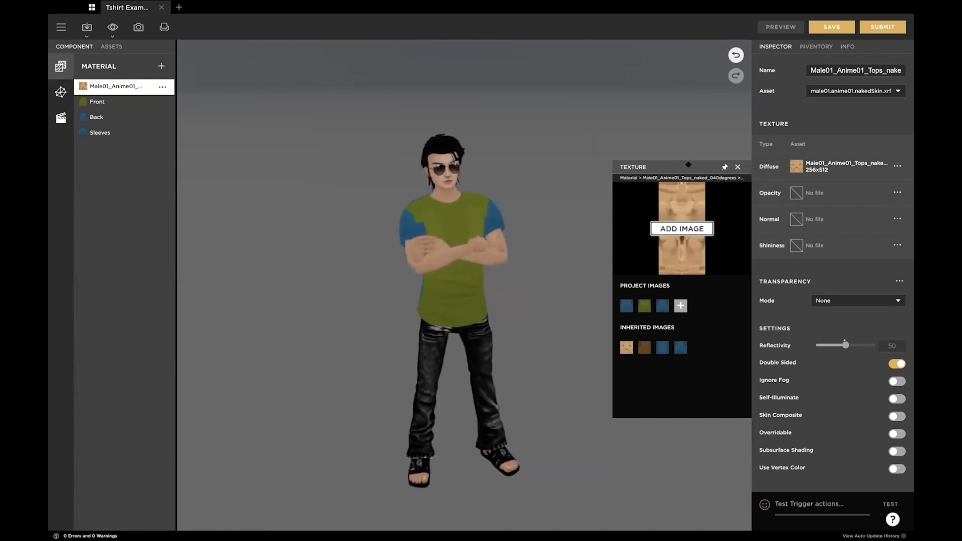
pyautogui.moveTo(689, 165); pyautogui.dragTo(686, 120)
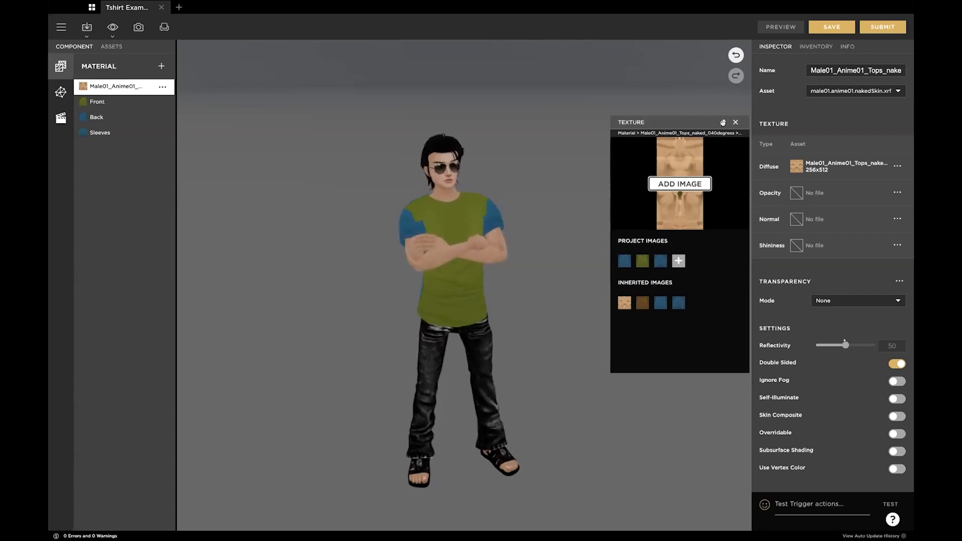
# - Pin the Front material's Diffuse texture window beside the material list, and view the mesh and action components with it open
pyautogui.click(91, 101)
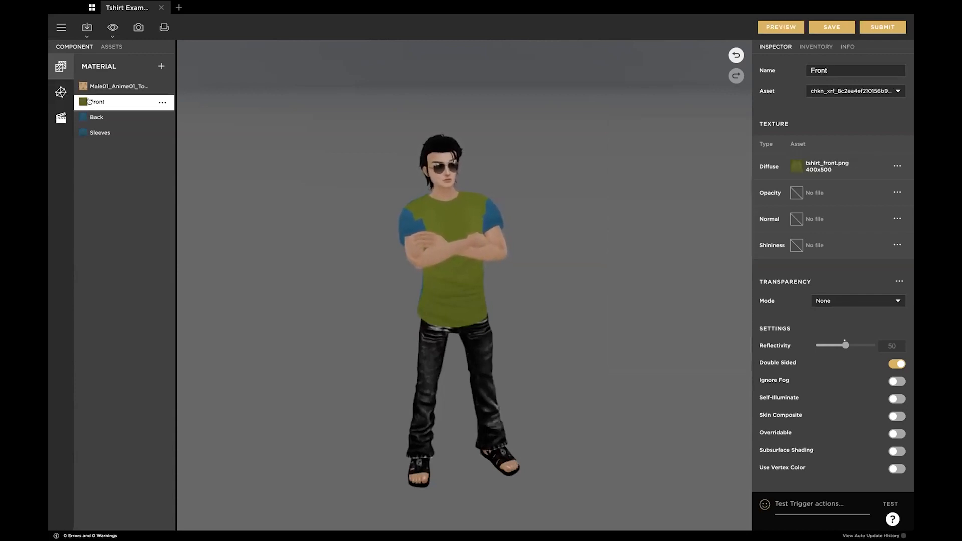
pyautogui.click(796, 167)
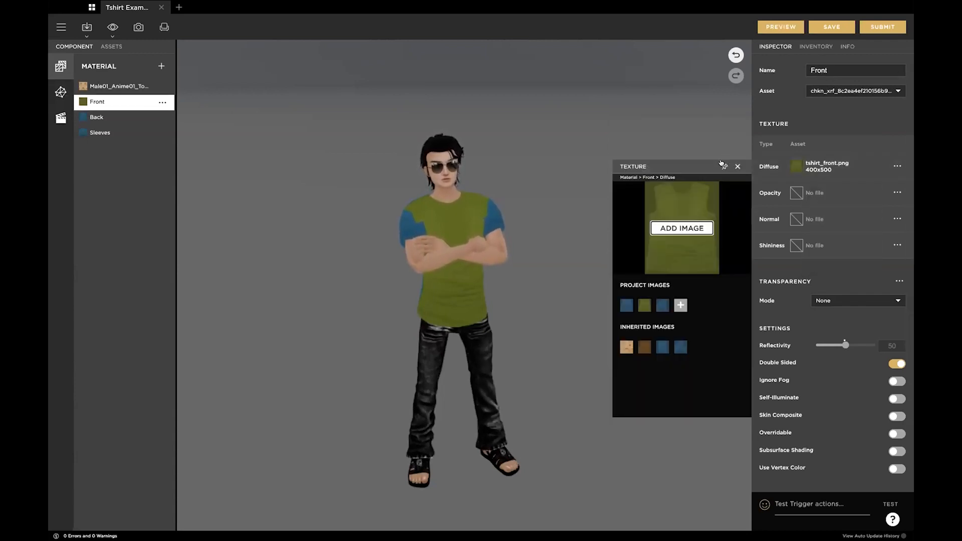
pyautogui.moveTo(696, 163); pyautogui.dragTo(260, 41)
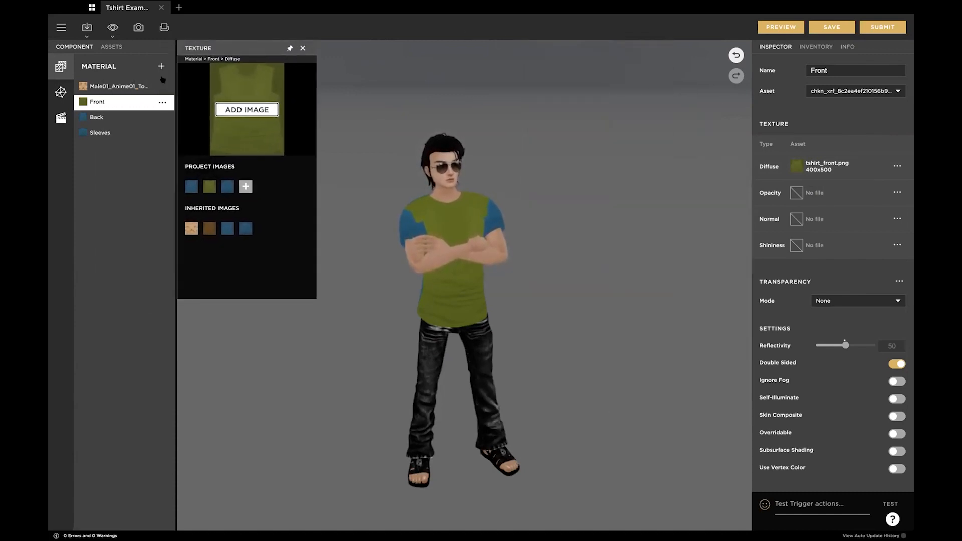
pyautogui.click(60, 92)
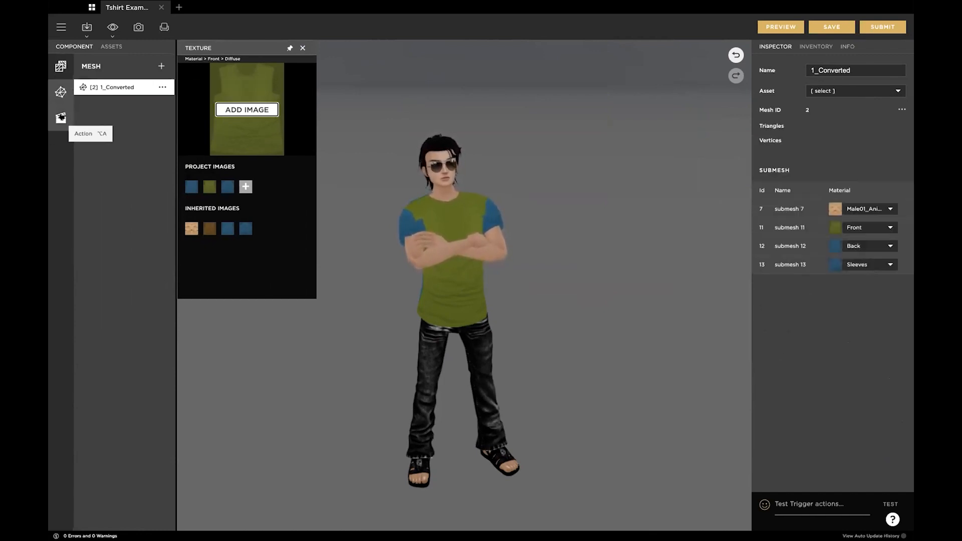
pyautogui.click(60, 119)
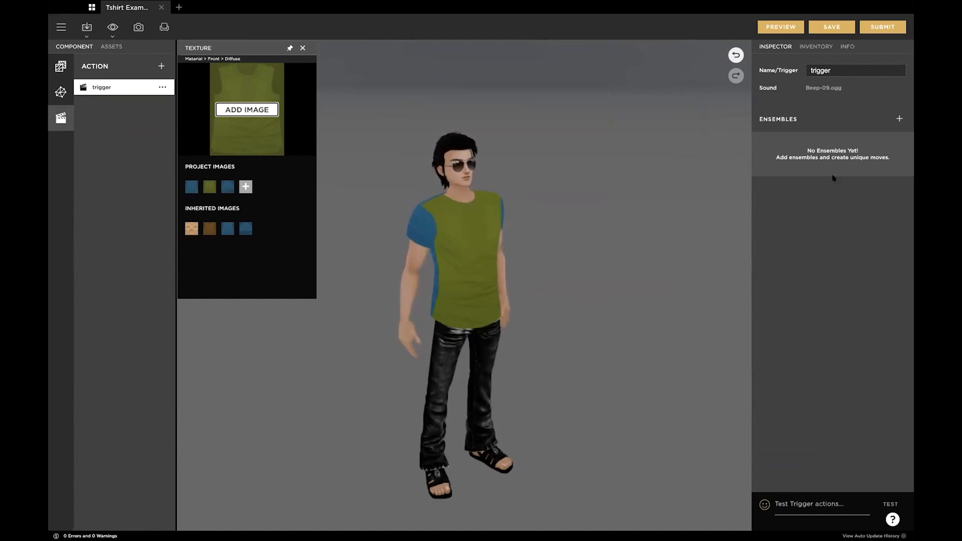
# - Add an ensemble with default settings to the trigger action and pin its configuration window over the material list
pyautogui.click(897, 118)
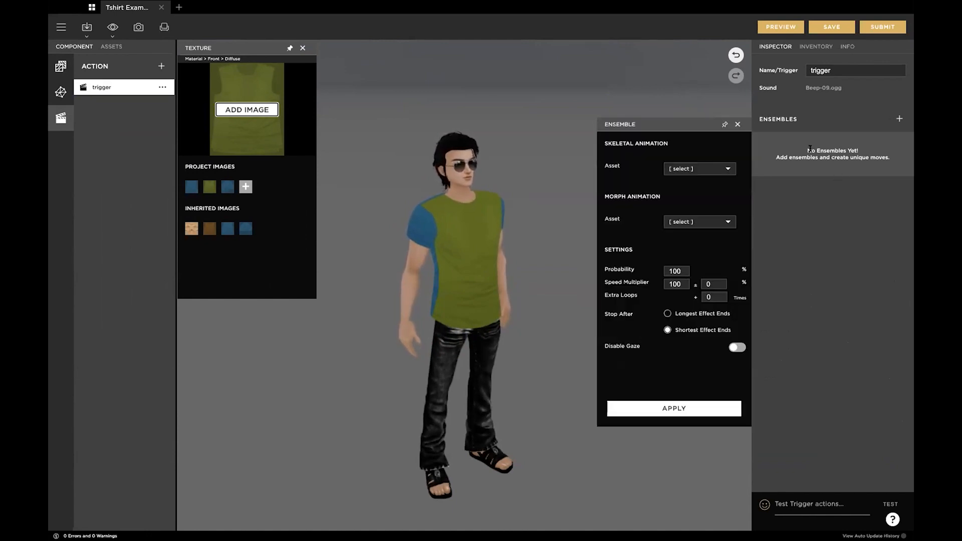
pyautogui.click(679, 407)
pyautogui.click(897, 166)
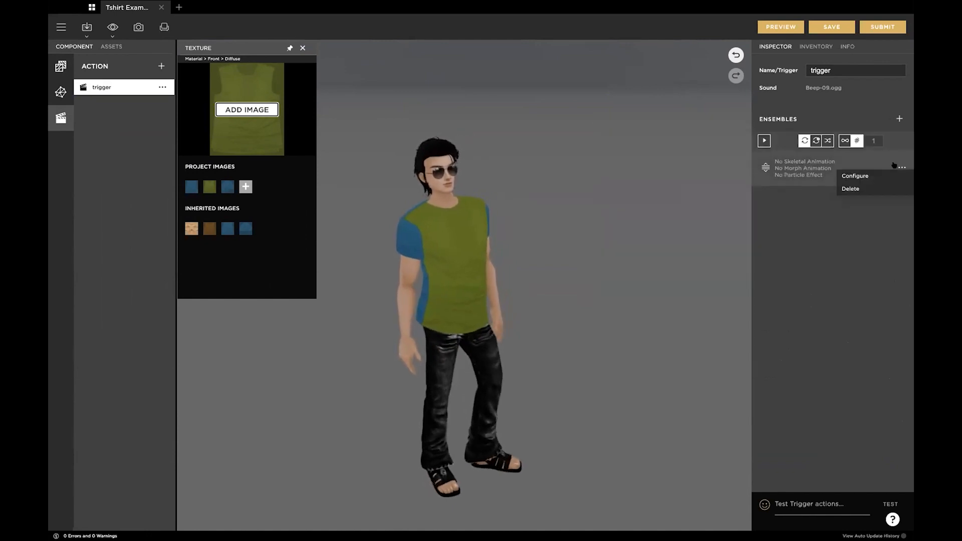
pyautogui.click(855, 176)
pyautogui.moveTo(692, 170); pyautogui.dragTo(197, 107)
# - Return to the materials and close the floating Ensemble and Texture windows
pyautogui.click(61, 67)
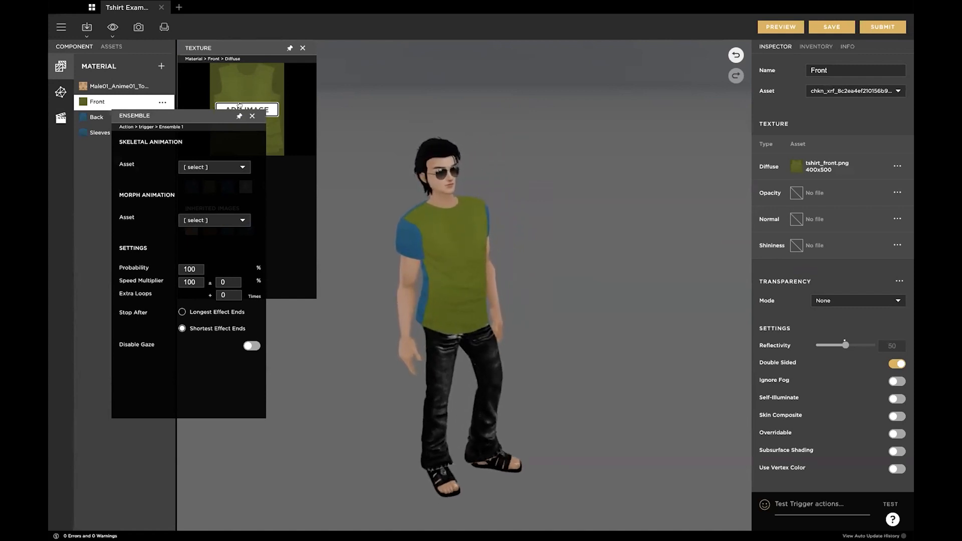
pyautogui.click(251, 115)
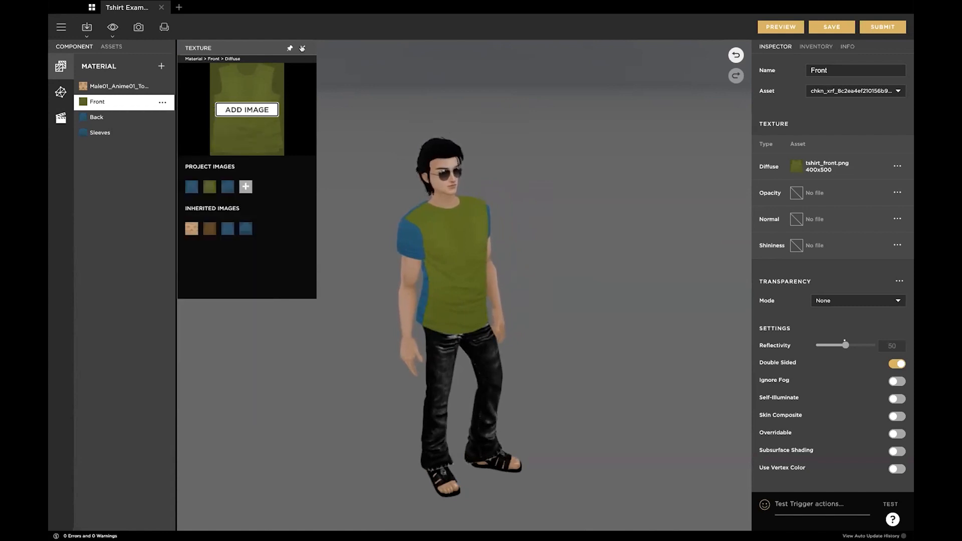
pyautogui.click(303, 48)
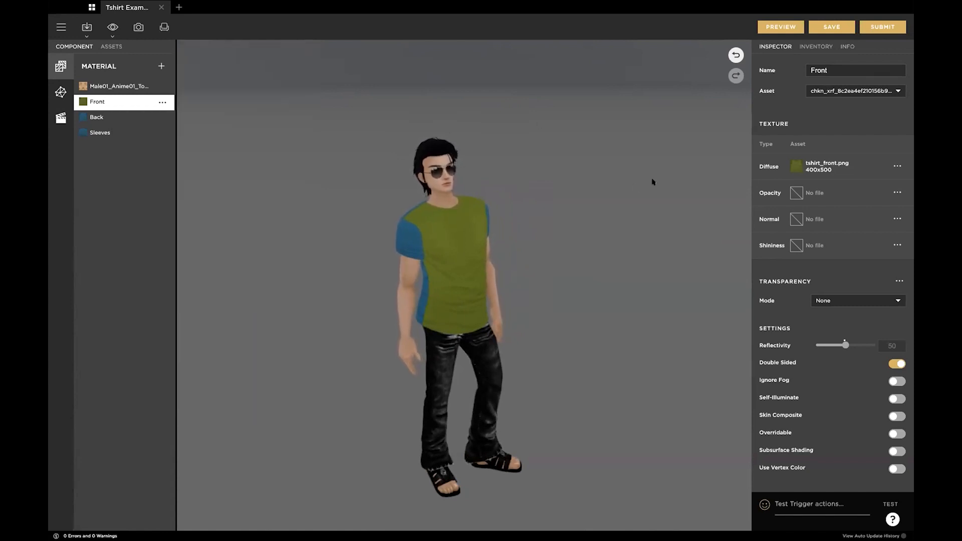
# - Look over the inventory and the product info, and load the Furnished Little room from the inventory as the preview scene
pyautogui.click(814, 47)
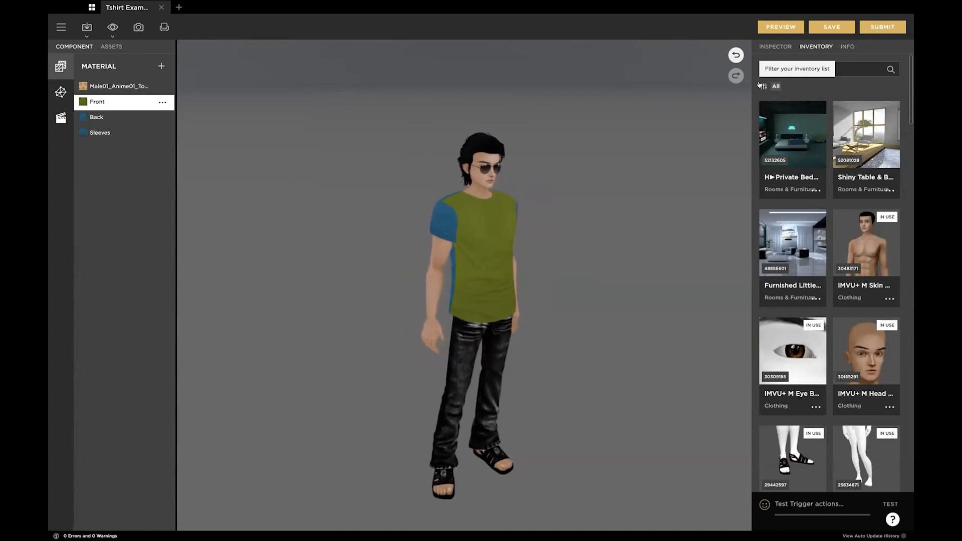
pyautogui.moveTo(598, 279); pyautogui.dragTo(546, 86)
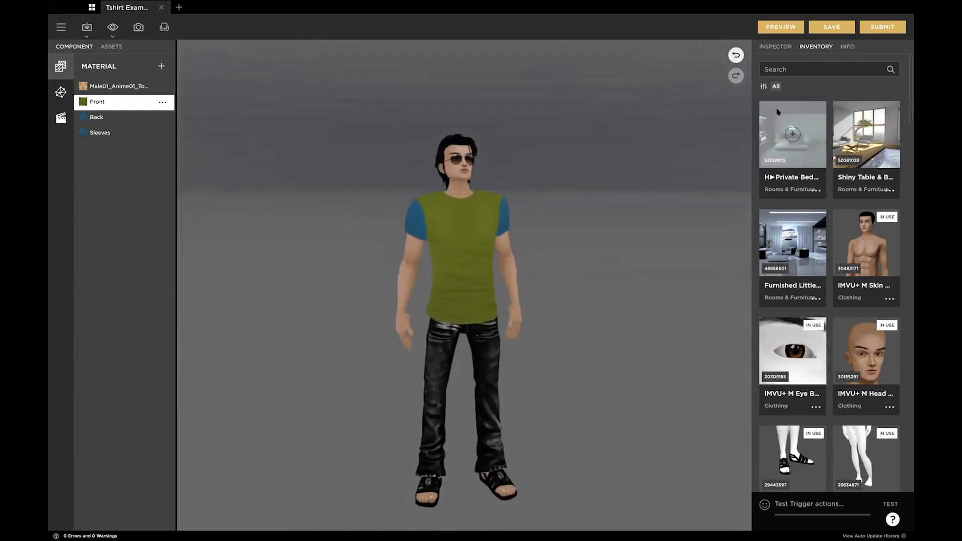
pyautogui.click(847, 46)
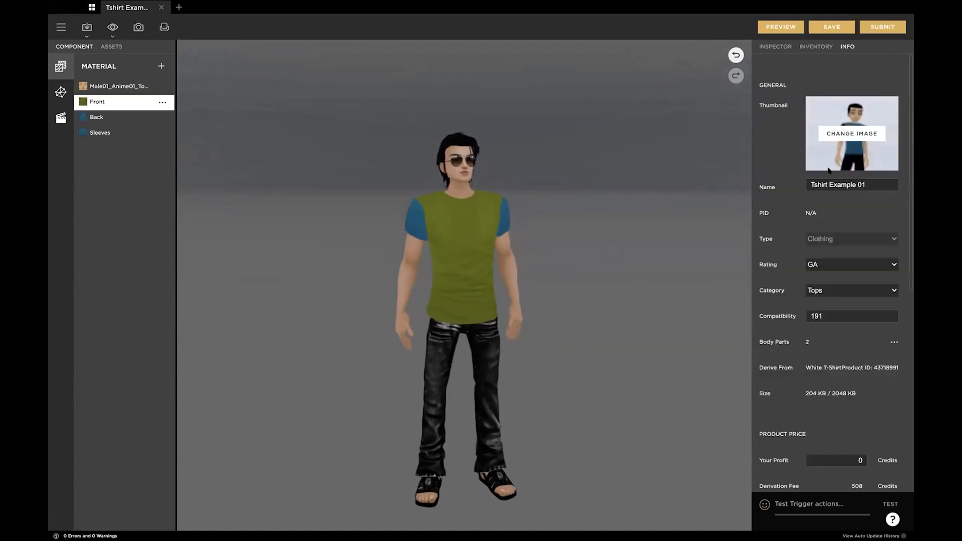
pyautogui.click(816, 46)
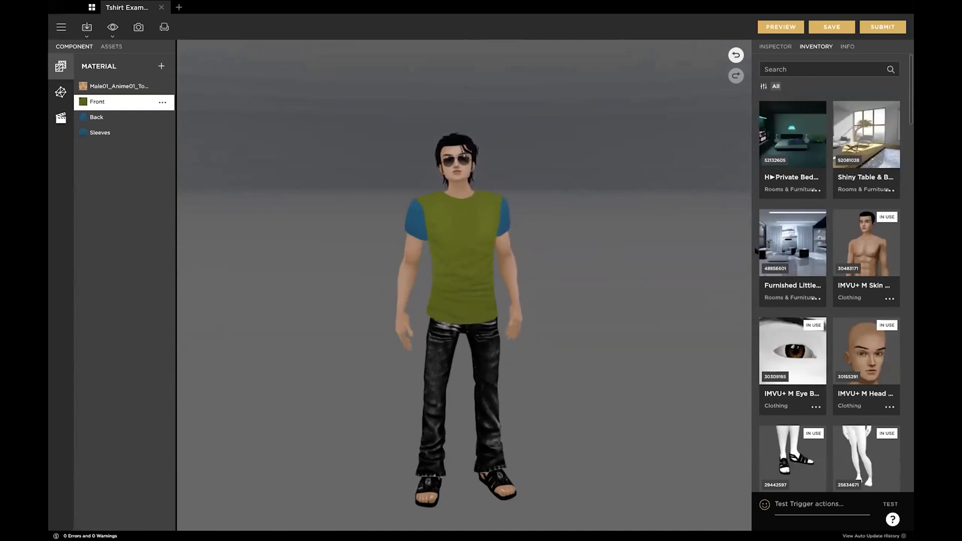
pyautogui.moveTo(789, 241)
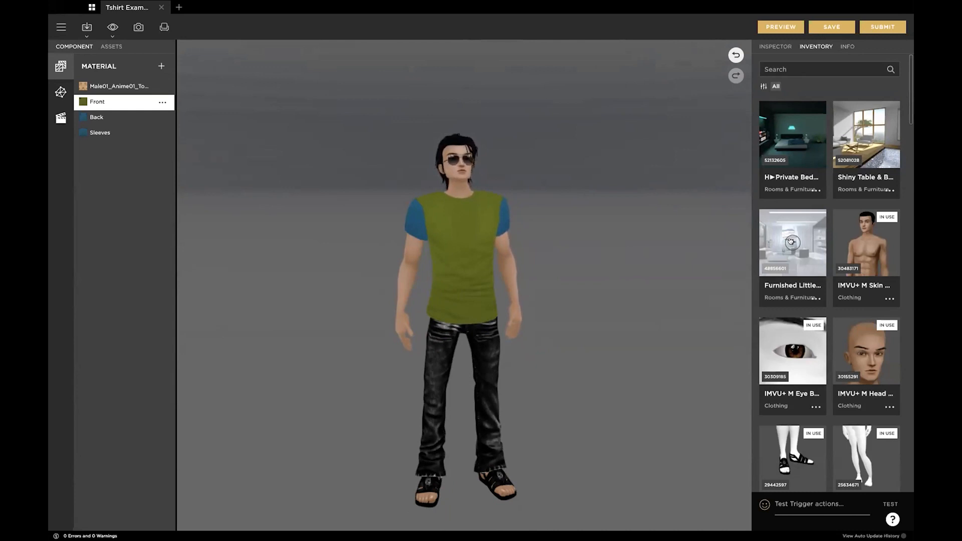
pyautogui.click(791, 241)
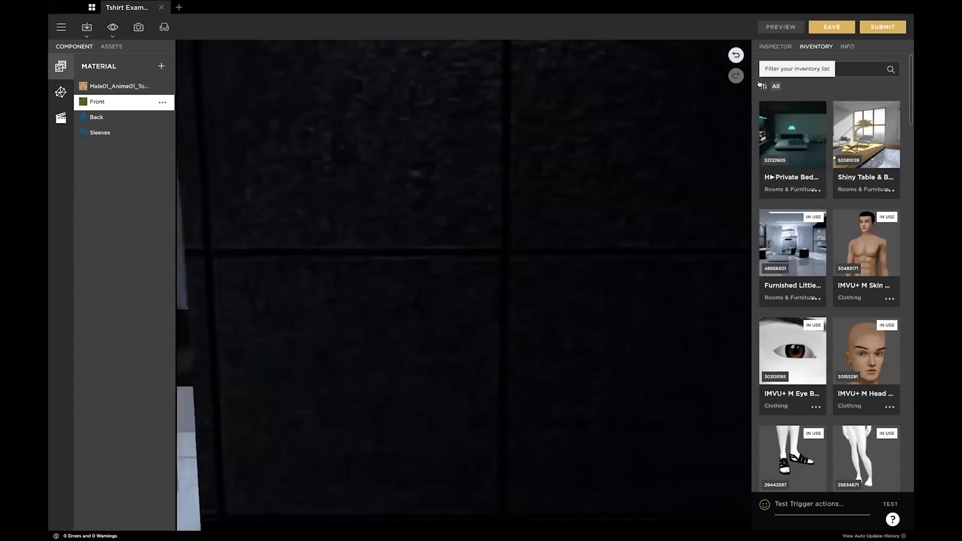
# - Filter the inventory to the Rooms category and close the filter window
pyautogui.click(763, 87)
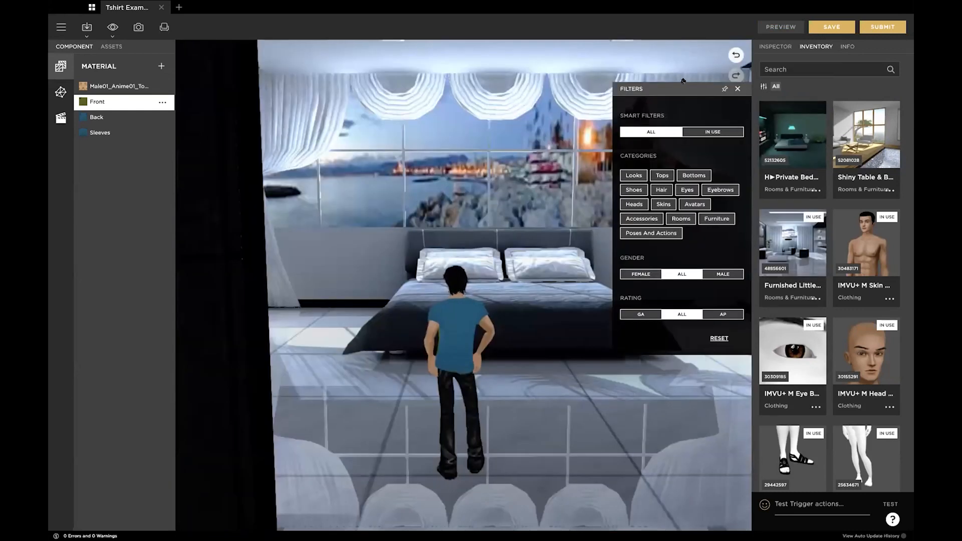
pyautogui.moveTo(679, 81); pyautogui.dragTo(669, 78)
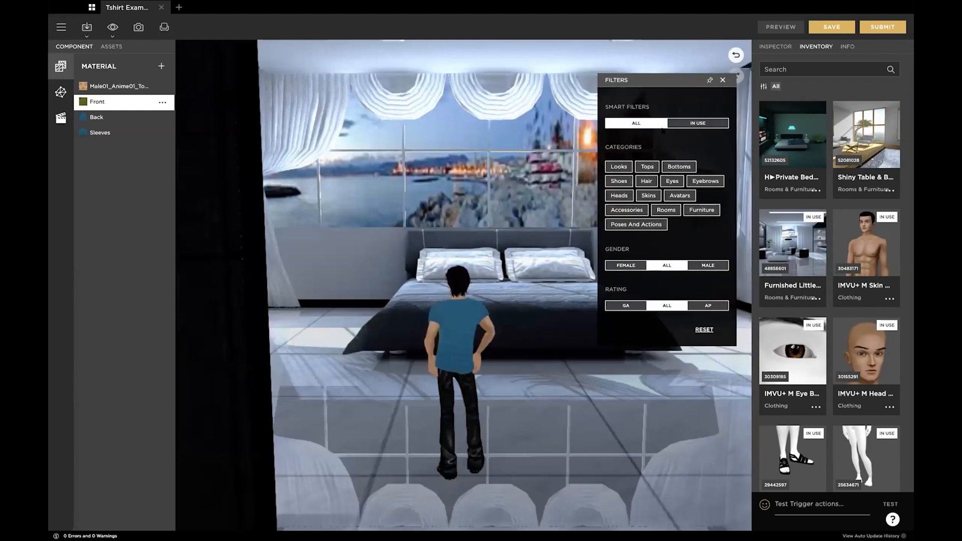
pyautogui.click(666, 210)
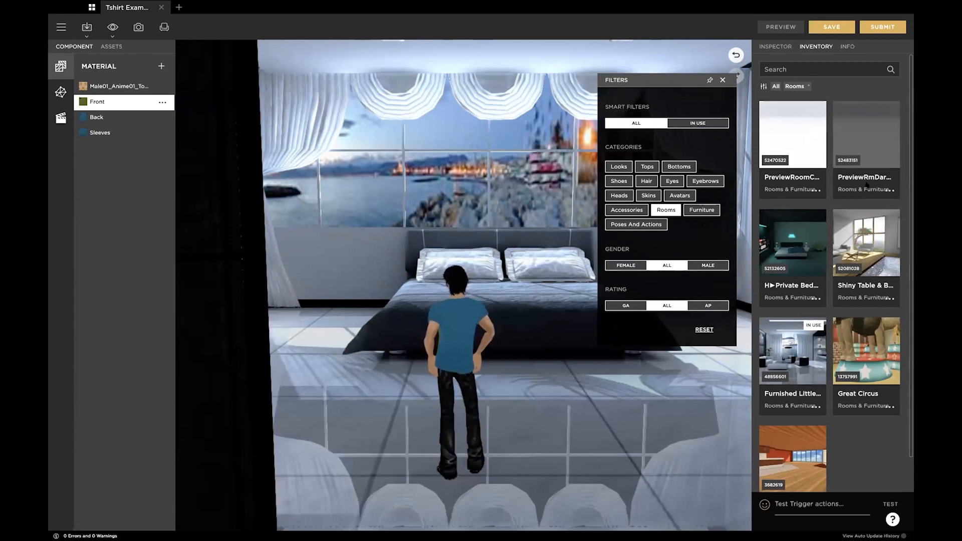
pyautogui.moveTo(804, 155)
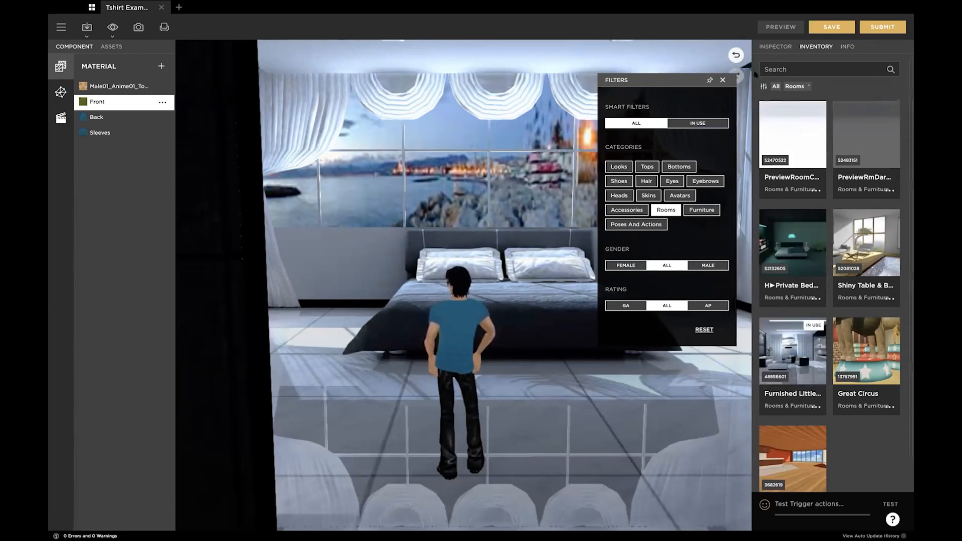
pyautogui.click(721, 81)
# - Save and close the T-shirt project, and reopen the Tshirt Example 01 draft for editing
pyautogui.click(833, 25)
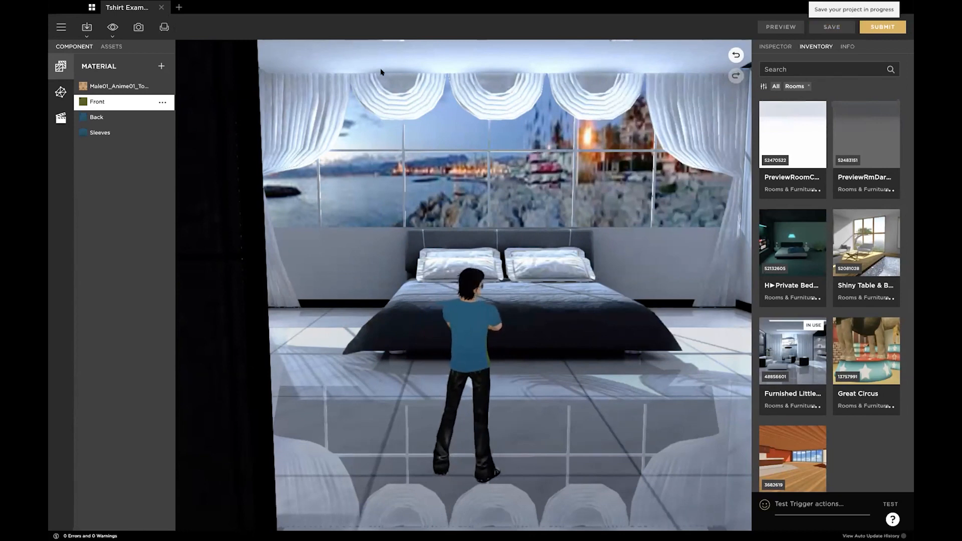
pyautogui.click(161, 8)
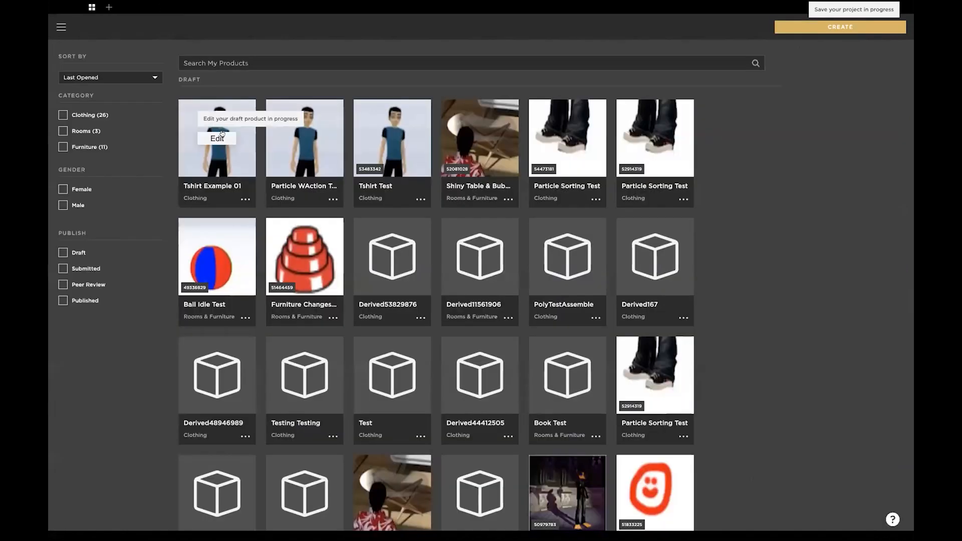
pyautogui.click(217, 138)
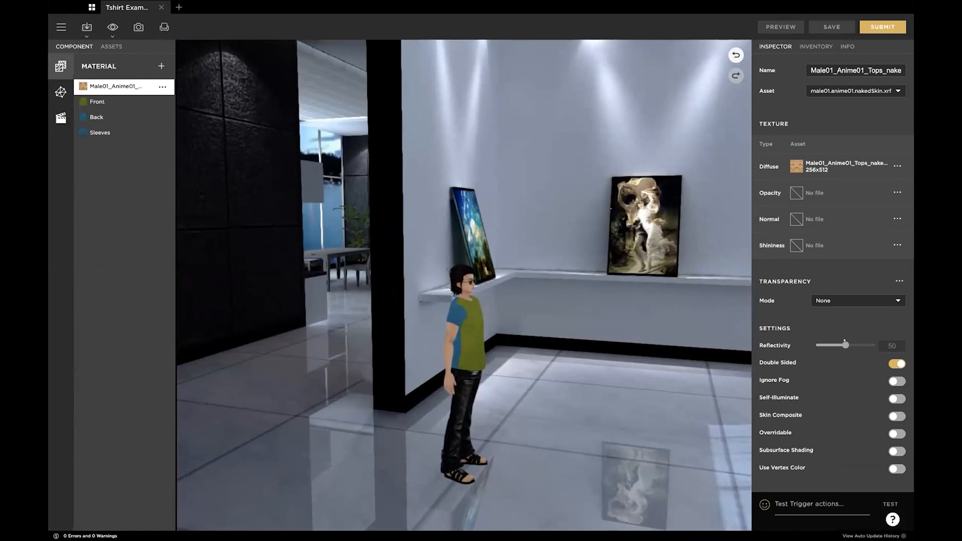
# - Make the Furnished Little room in the inventory the global default room for new projects
pyautogui.click(817, 45)
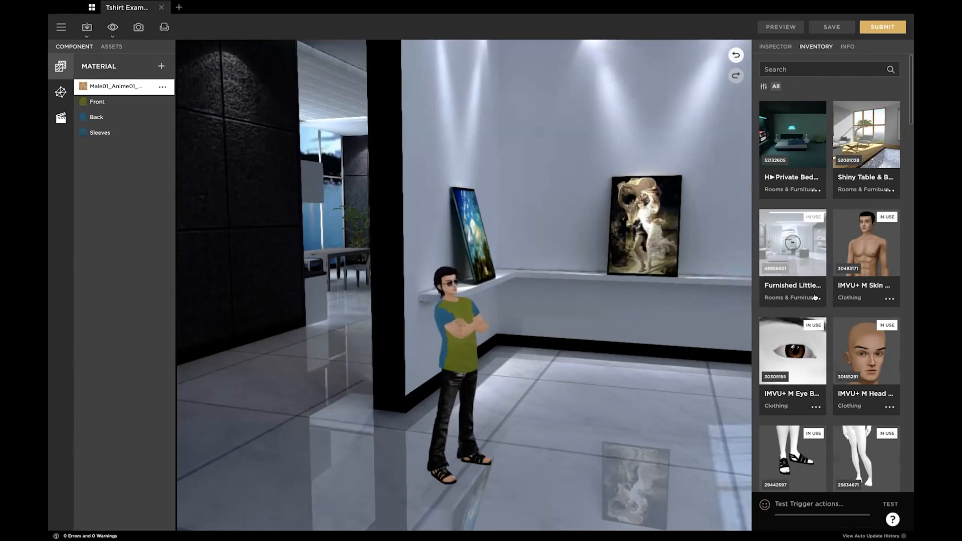
pyautogui.moveTo(629, 118); pyautogui.dragTo(546, 131)
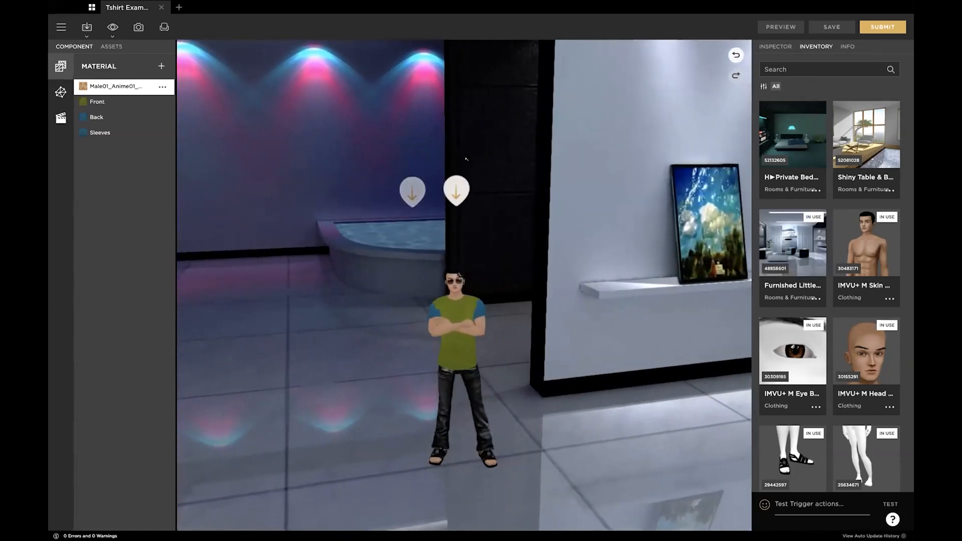
pyautogui.moveTo(469, 149); pyautogui.dragTo(565, 146)
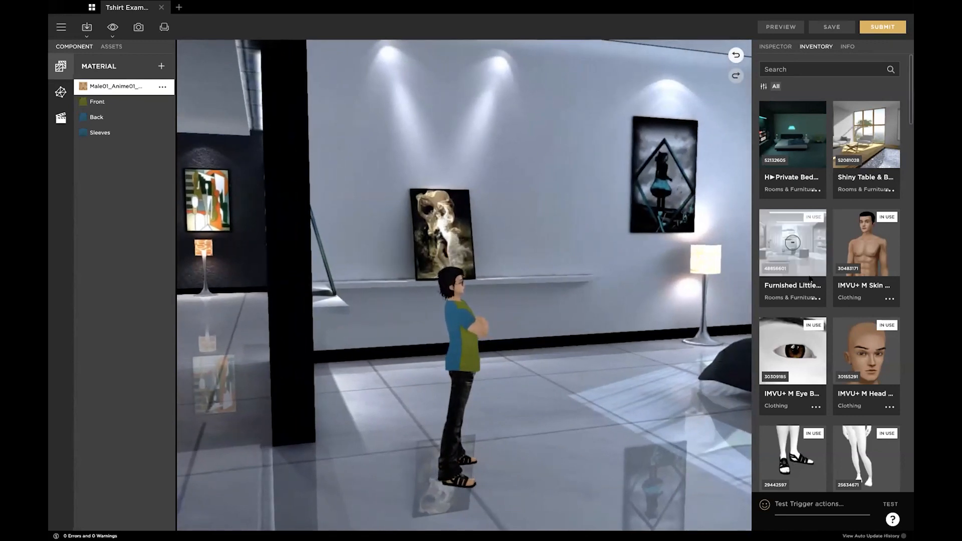
pyautogui.click(816, 298)
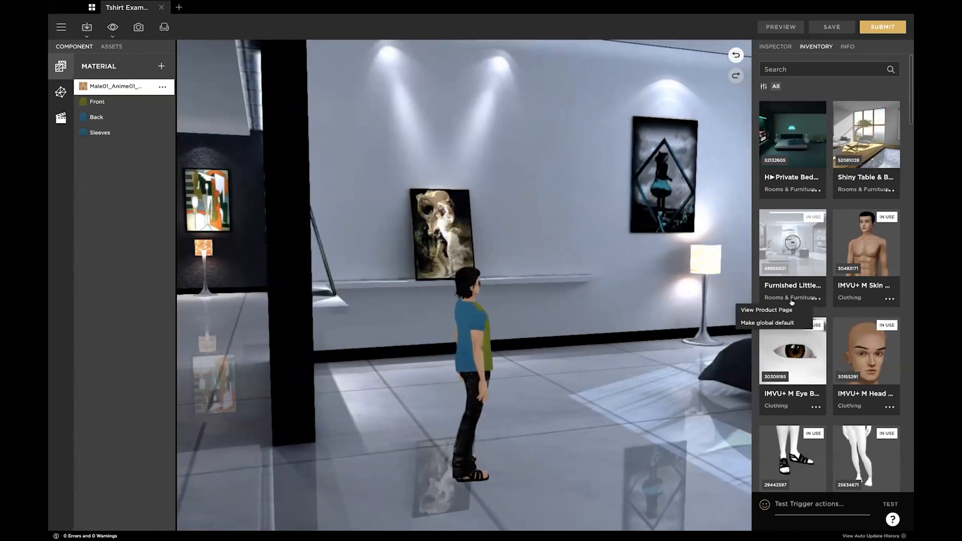
pyautogui.click(779, 321)
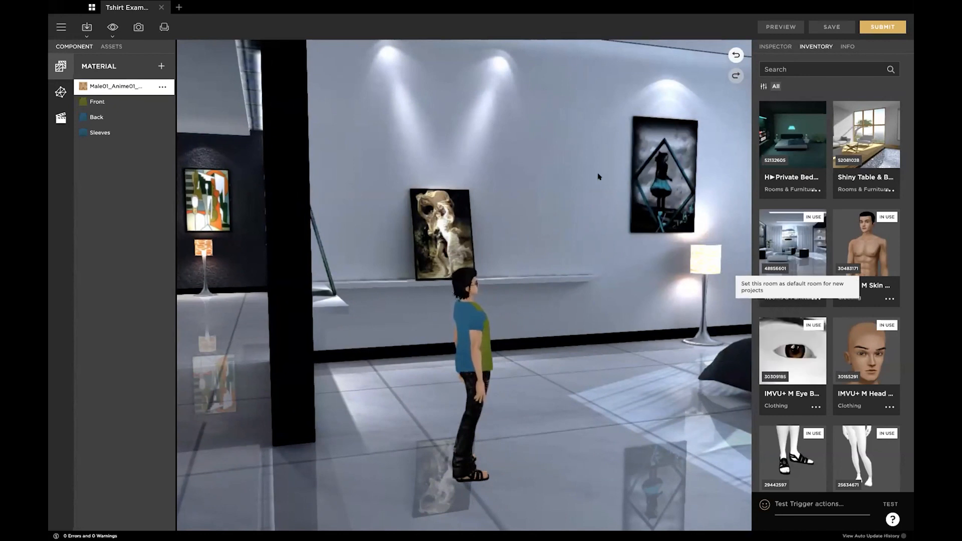
# - Create a new project derived from the Full ♥Jean Outfit women's top
pyautogui.click(178, 7)
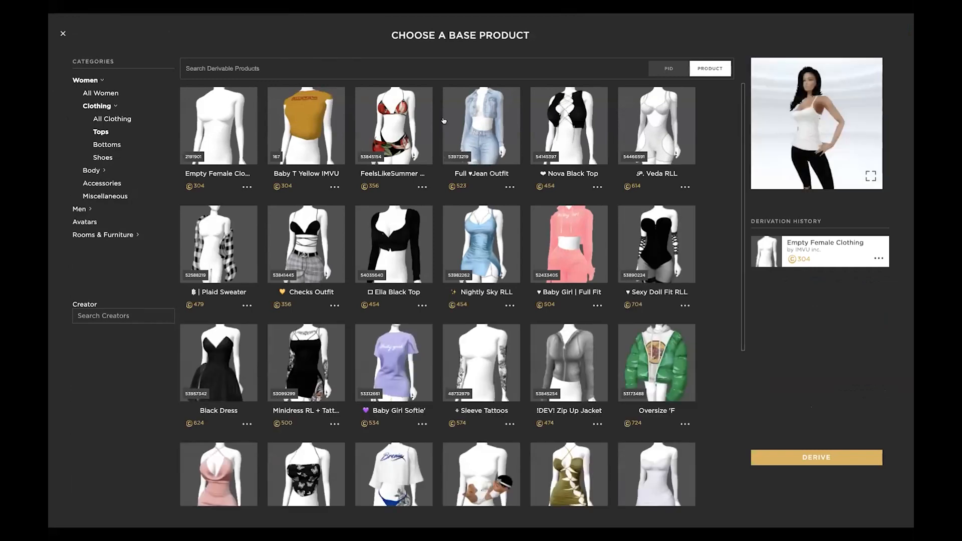
pyautogui.click(474, 115)
pyautogui.scroll(-5, 817, 387)
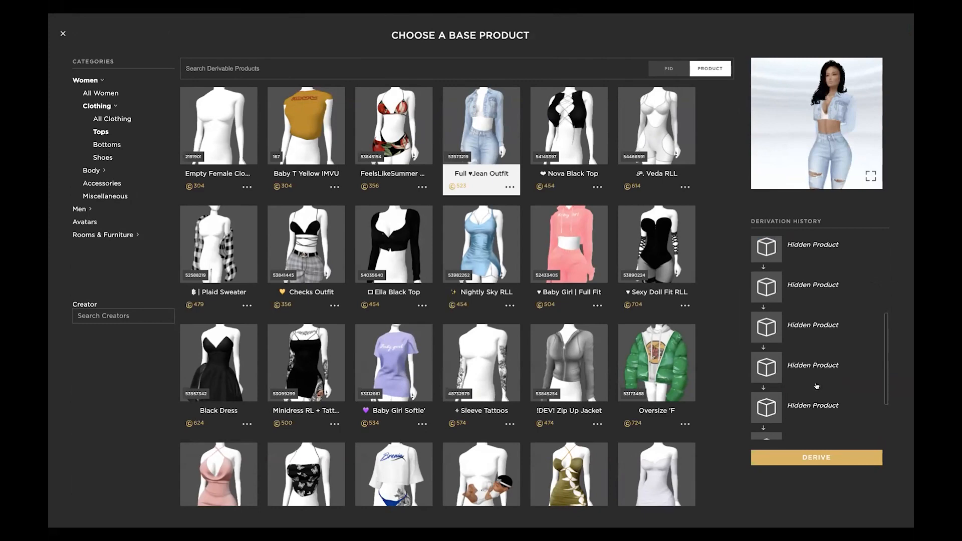
pyautogui.click(817, 458)
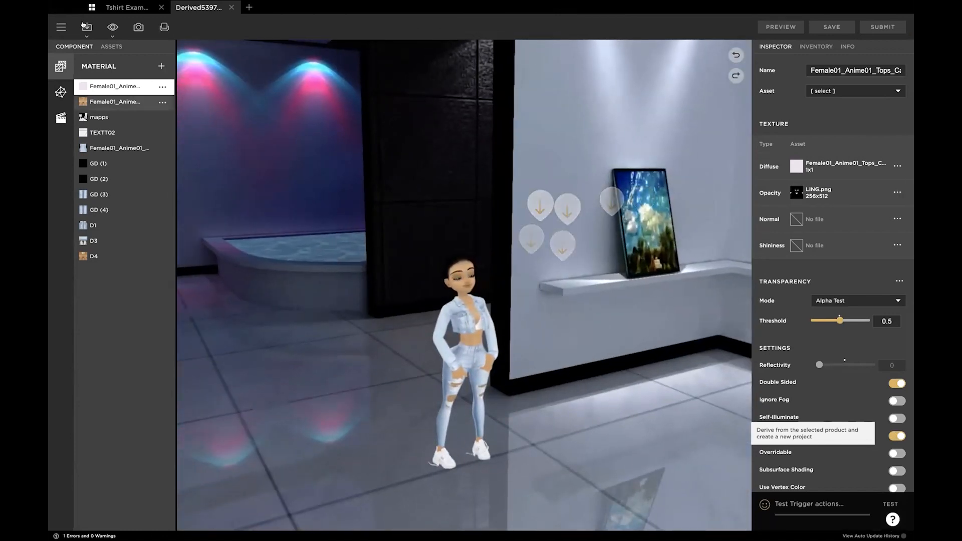
# - Review the default room choices in the studio preferences, and close the preferences without changing the room
pyautogui.click(60, 27)
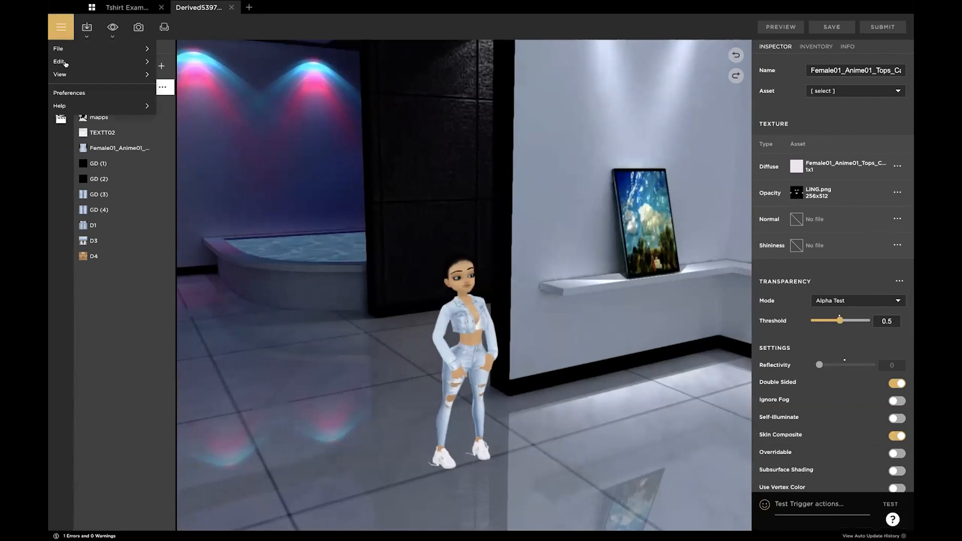
pyautogui.click(68, 92)
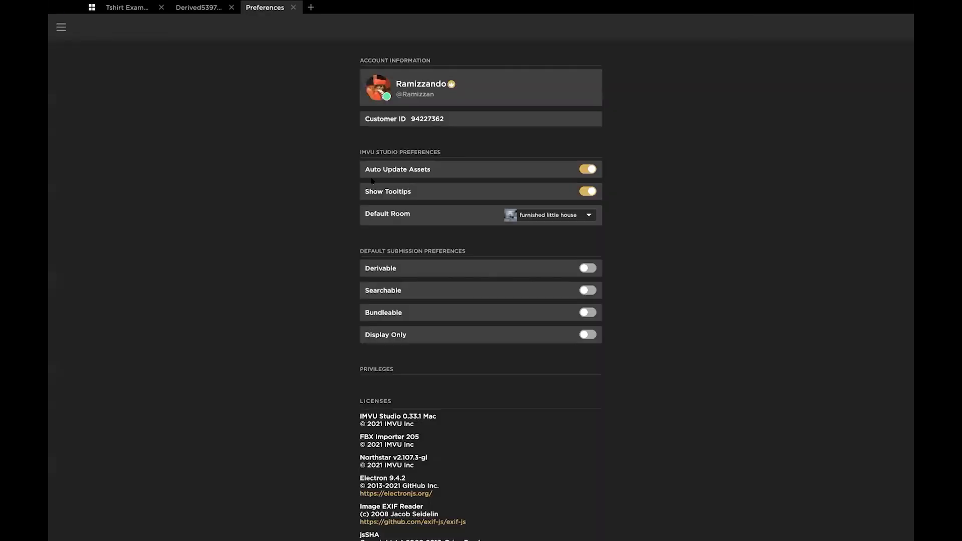
pyautogui.click(588, 215)
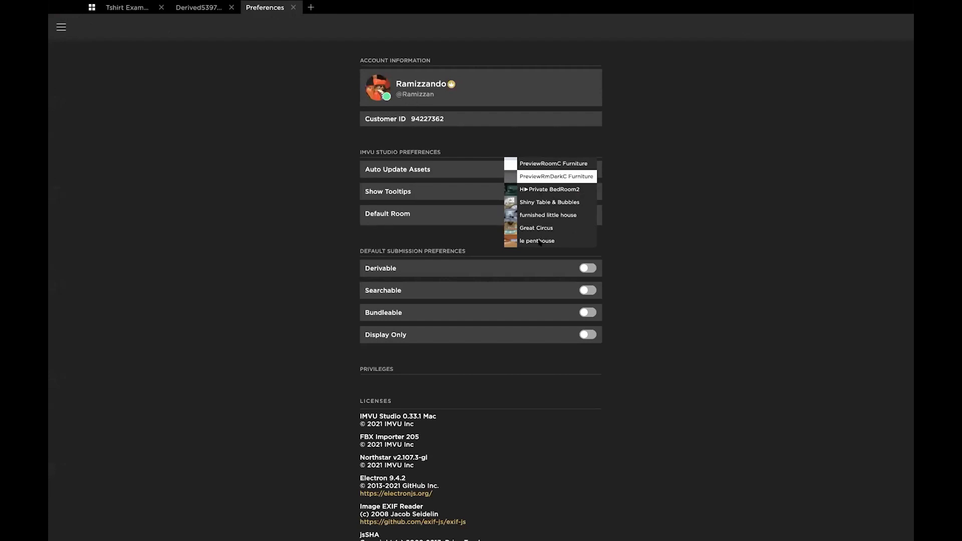
pyautogui.click(293, 7)
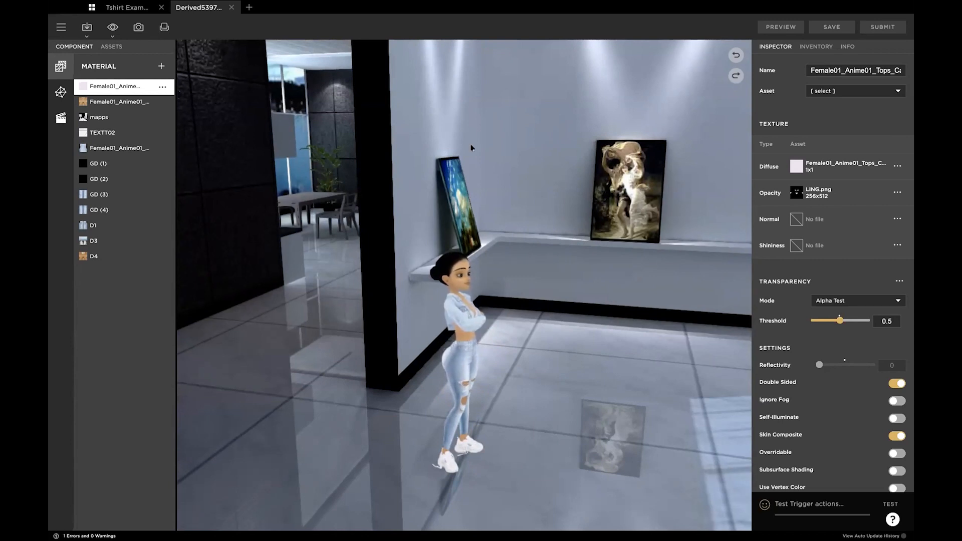
# - Enter Decoration Mode, add the Bamboo Plant to the room, and move it onto the open floor away from the wall corner
pyautogui.click(164, 27)
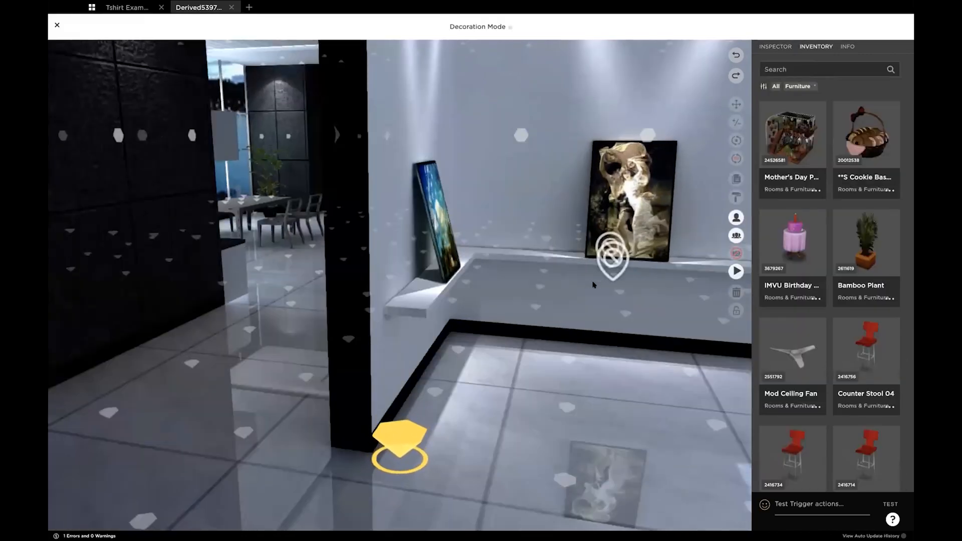
pyautogui.scroll(-5, 594, 283)
pyautogui.moveTo(594, 333); pyautogui.dragTo(552, 329)
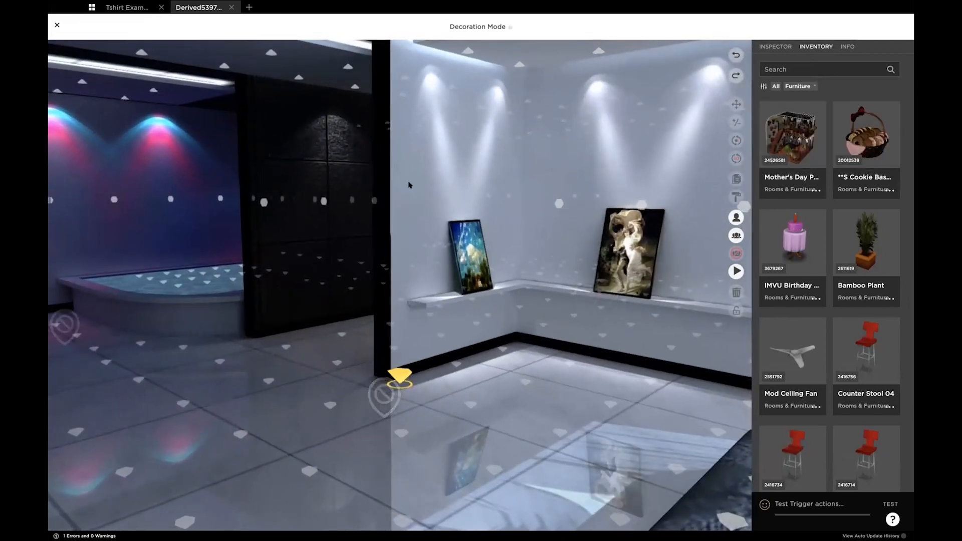
pyautogui.scroll(-4, 495, 346)
pyautogui.scroll(-3, 494, 345)
pyautogui.scroll(5, 495, 346)
pyautogui.moveTo(321, 281); pyautogui.dragTo(441, 280)
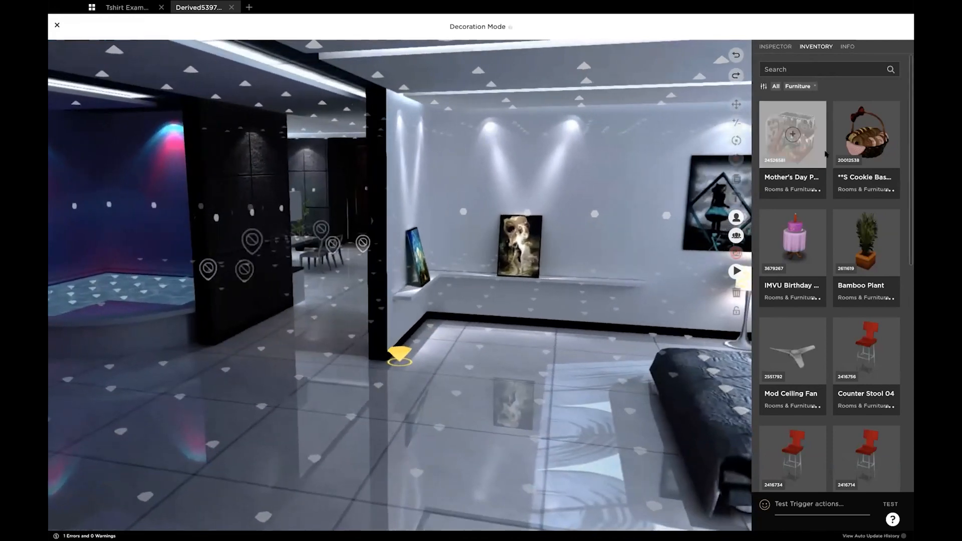
pyautogui.click(866, 243)
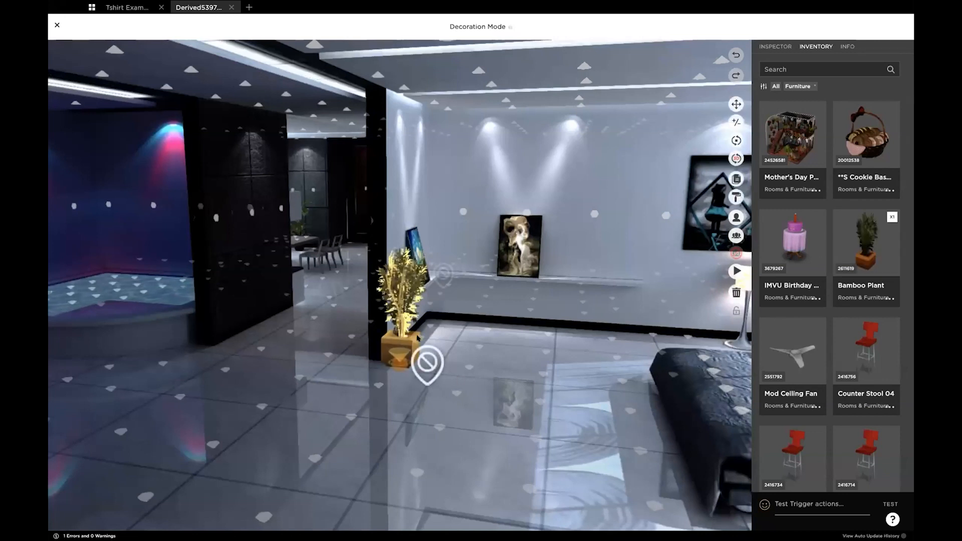
pyautogui.moveTo(417, 339); pyautogui.dragTo(476, 374)
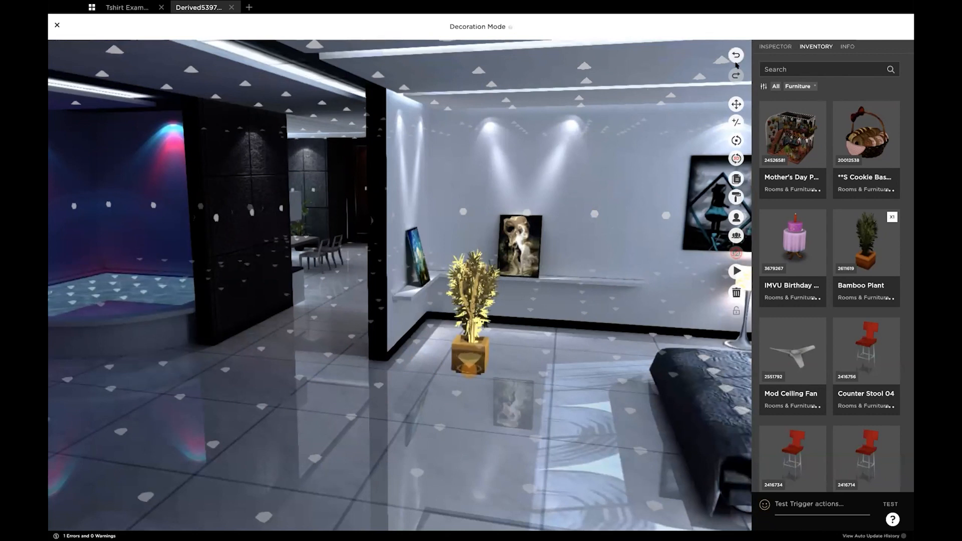
# - Tilt and turn the bamboo plant freely about two of its rotation axes
pyautogui.click(735, 159)
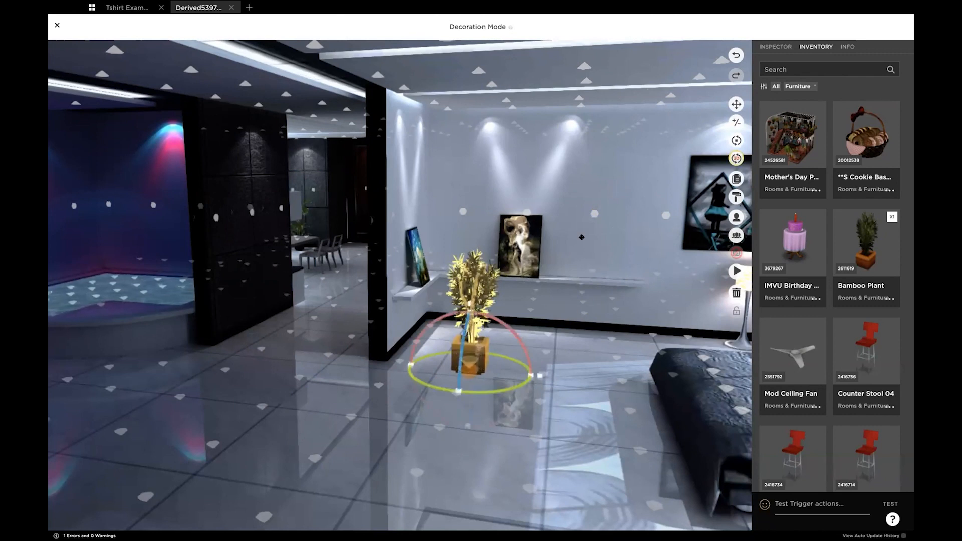
pyautogui.moveTo(440, 317)
pyautogui.mouseDown()
pyautogui.moveTo(413, 352)
pyautogui.moveTo(427, 324)
pyautogui.mouseUp()
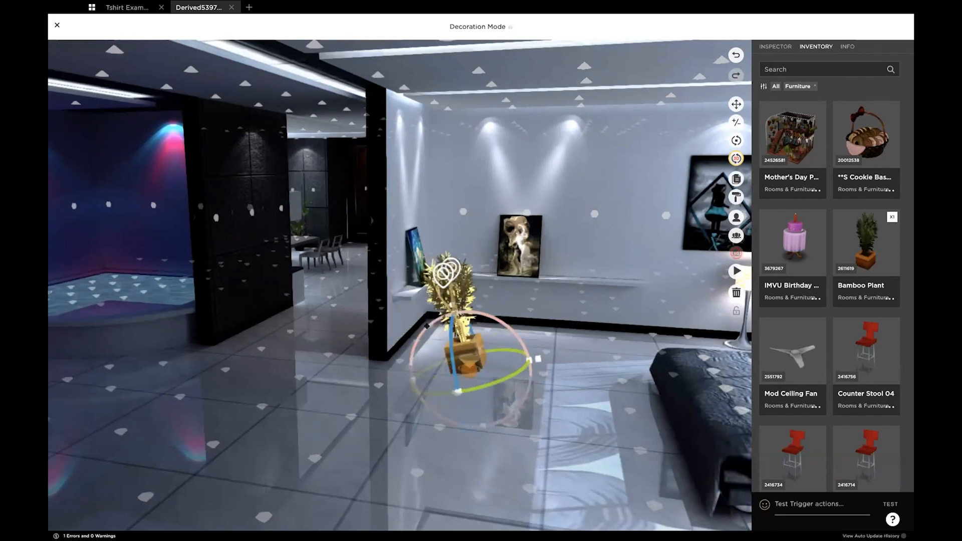
pyautogui.moveTo(481, 388); pyautogui.dragTo(484, 367)
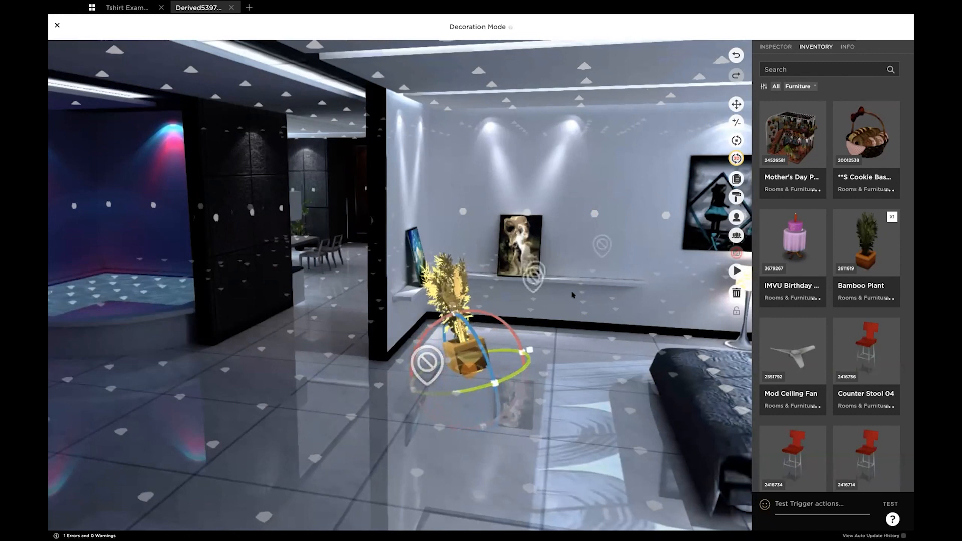
# - Move the bamboo plant along its axes until it floats high near the back wall, and leave Decoration Mode
pyautogui.click(735, 105)
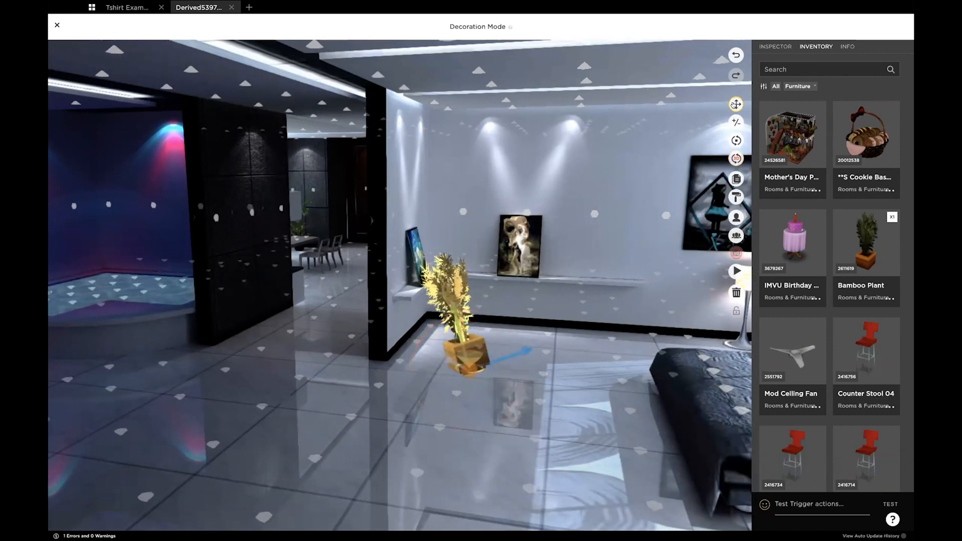
pyautogui.moveTo(508, 352); pyautogui.dragTo(643, 297)
pyautogui.moveTo(578, 208); pyautogui.dragTo(551, 116)
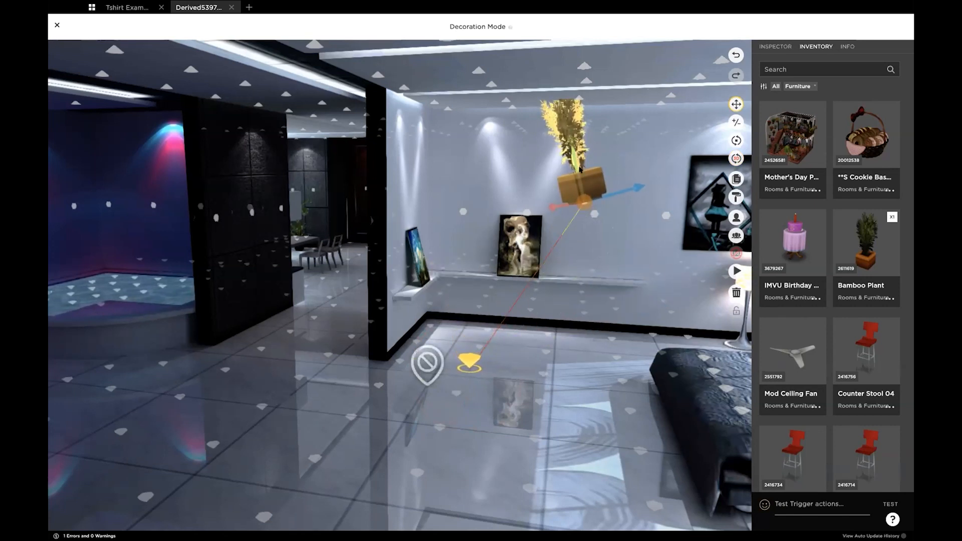
pyautogui.click(58, 25)
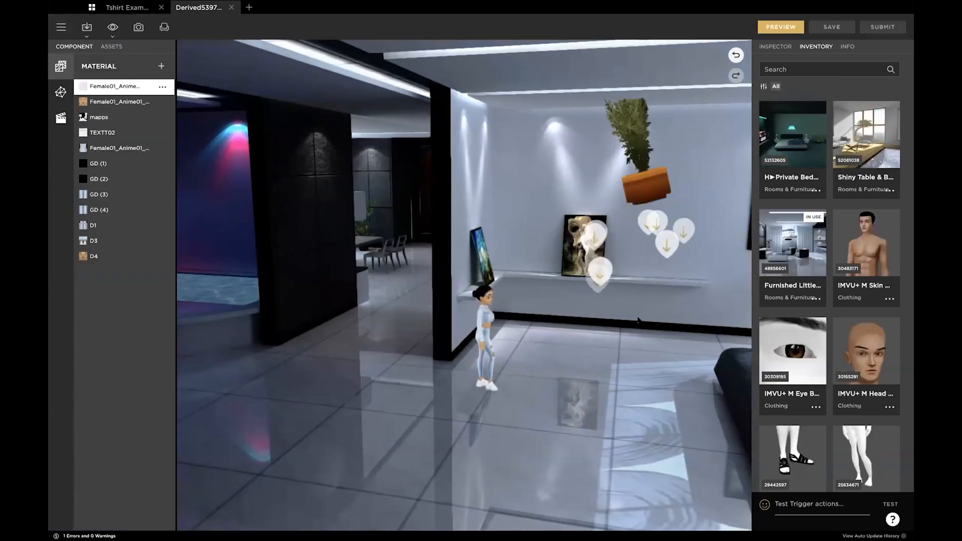
# - Save the derived project as a new product named Test 2 and show its product info
pyautogui.moveTo(608, 332); pyautogui.dragTo(638, 344)
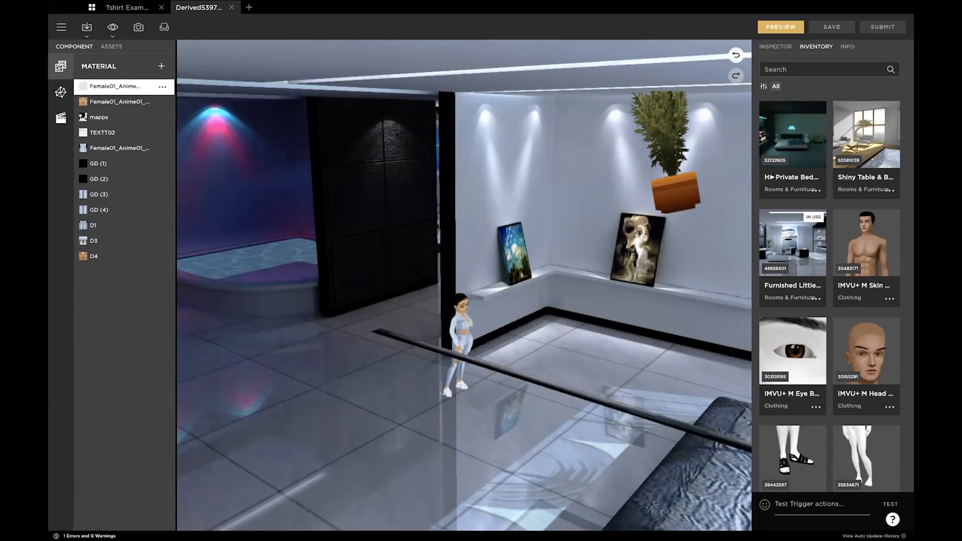
pyautogui.moveTo(566, 281); pyautogui.dragTo(393, 337)
pyautogui.scroll(5, 605, 369)
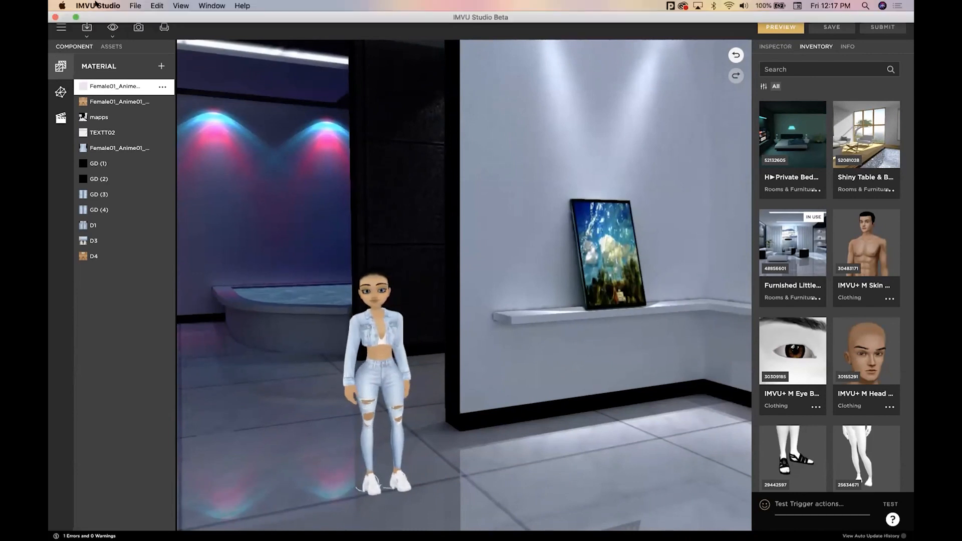
pyautogui.click(134, 5)
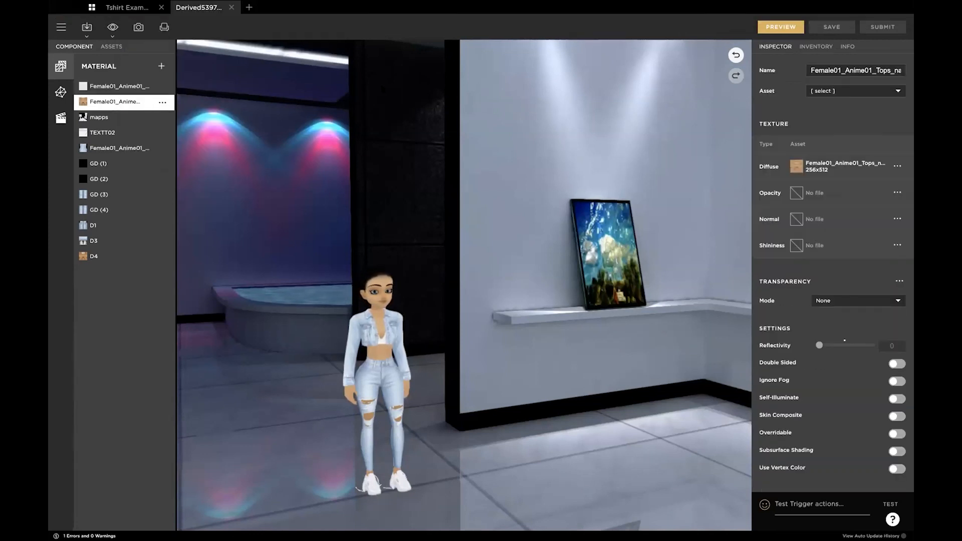
pyautogui.click(136, 5)
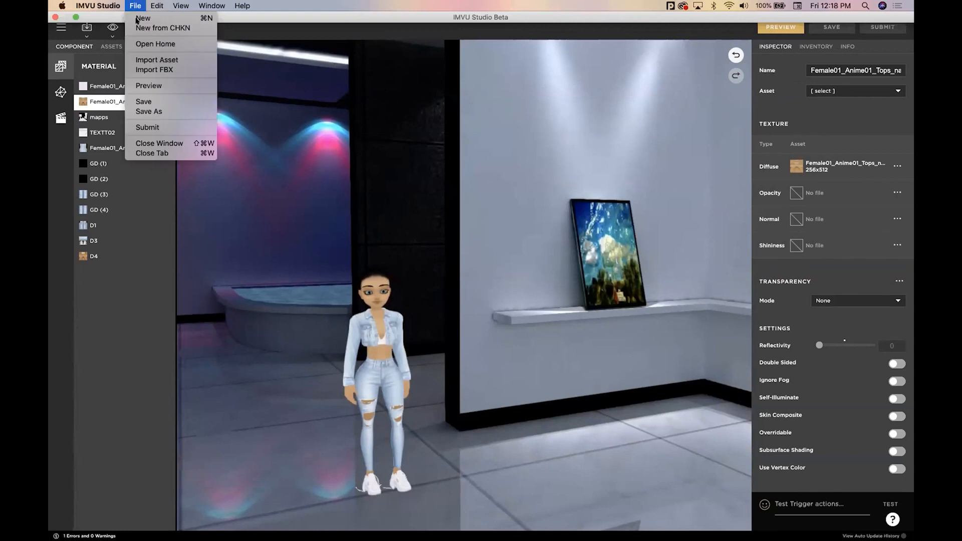
pyautogui.click(200, 111)
pyautogui.click(483, 285)
pyautogui.write('Test 2')
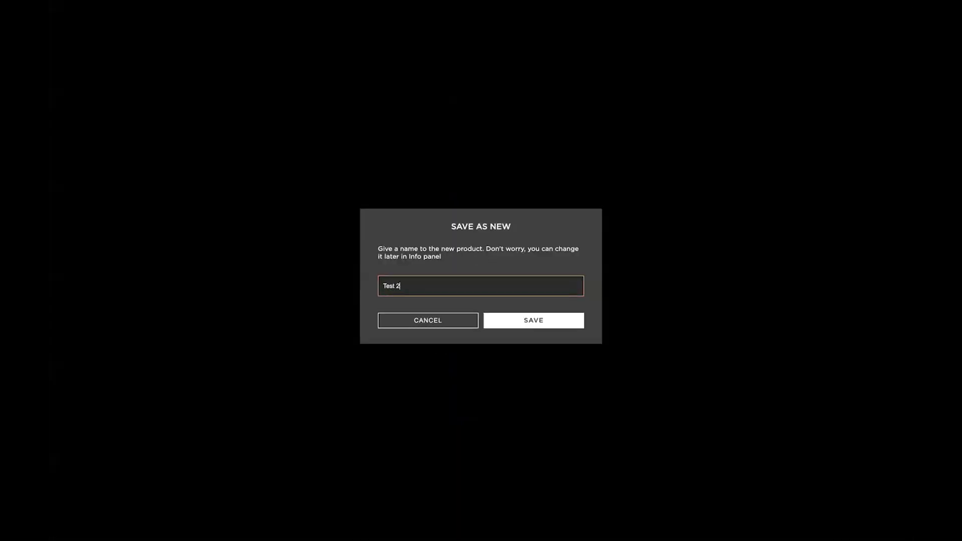
pyautogui.click(567, 320)
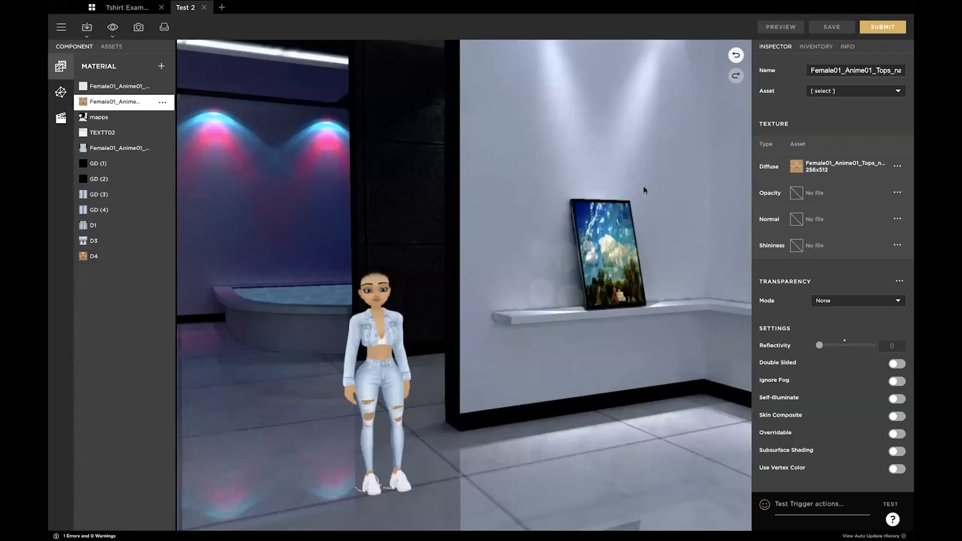
pyautogui.click(847, 46)
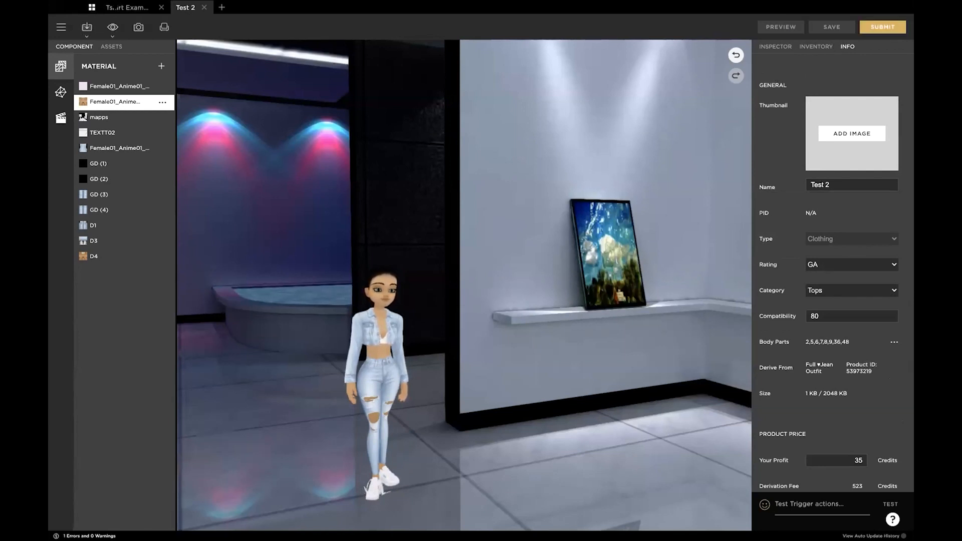
# - Return to the My Projects overview and close the Test 2 and Tshirt Example 01 projects
pyautogui.click(91, 7)
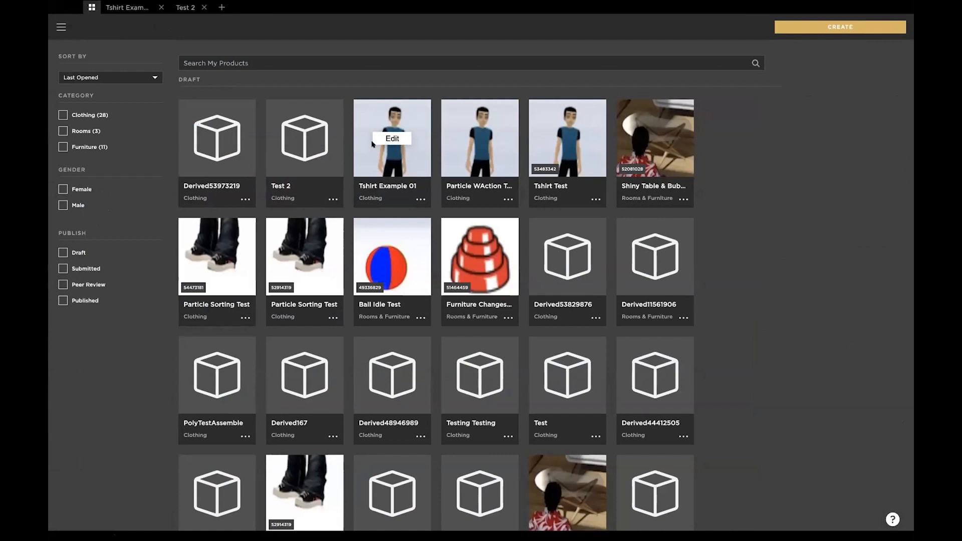
pyautogui.moveTo(315, 146)
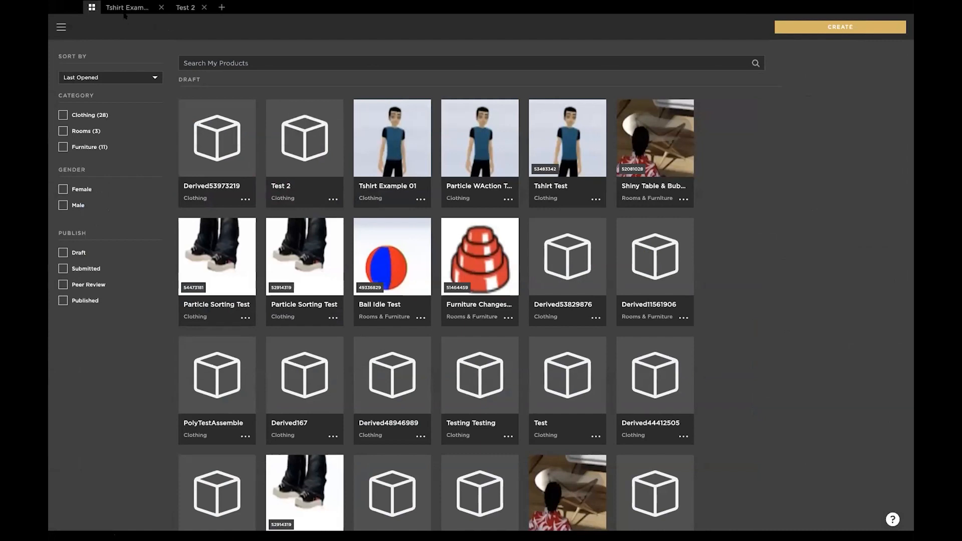
pyautogui.click(204, 7)
pyautogui.click(157, 7)
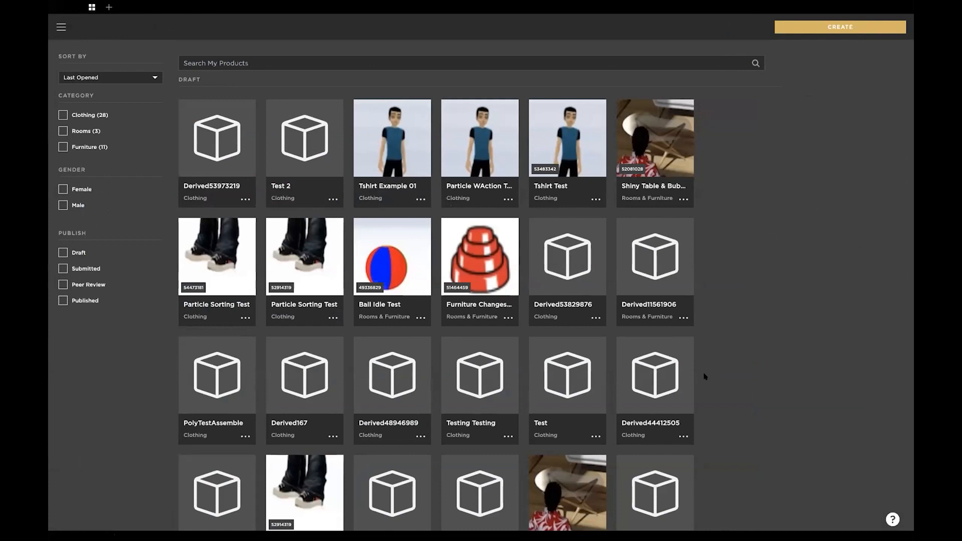
# - Open the published Test Studio Data top from the product list for editing and save it as a draft
pyautogui.scroll(-5, 705, 377)
pyautogui.scroll(-7, 705, 377)
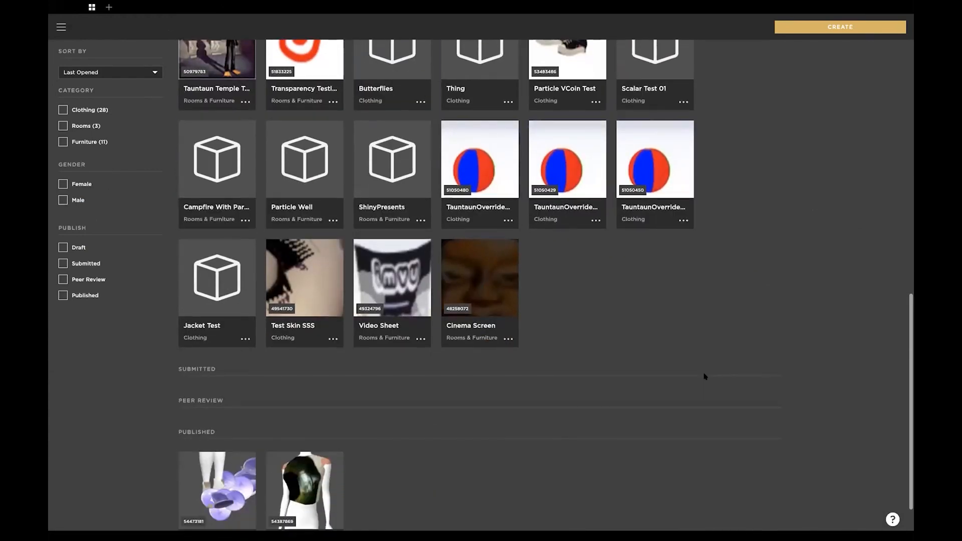
pyautogui.scroll(12, 705, 377)
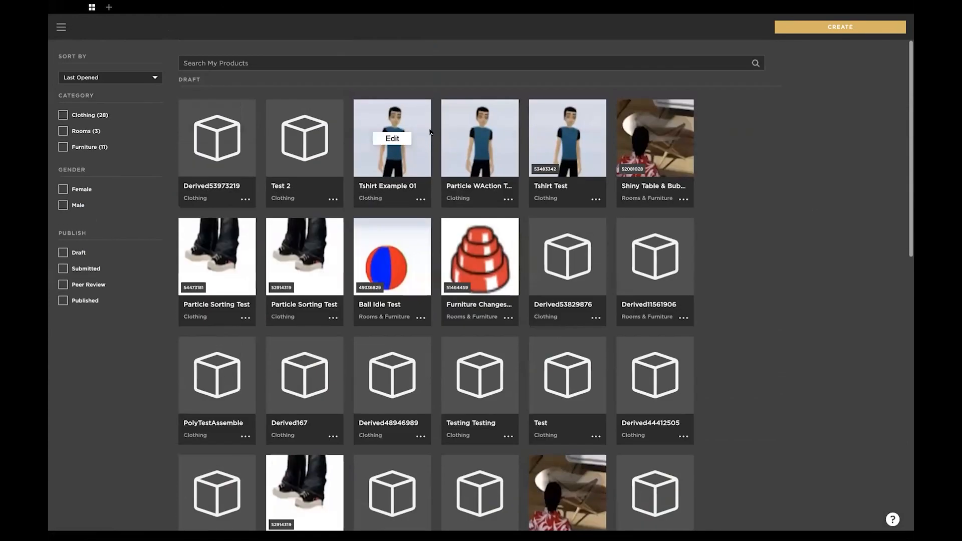
pyautogui.scroll(-12, 744, 400)
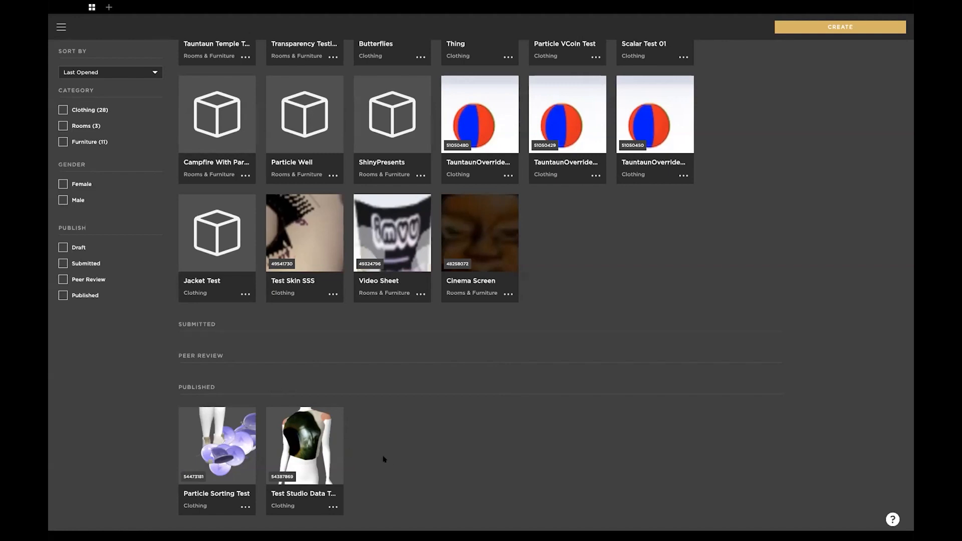
pyautogui.moveTo(316, 453)
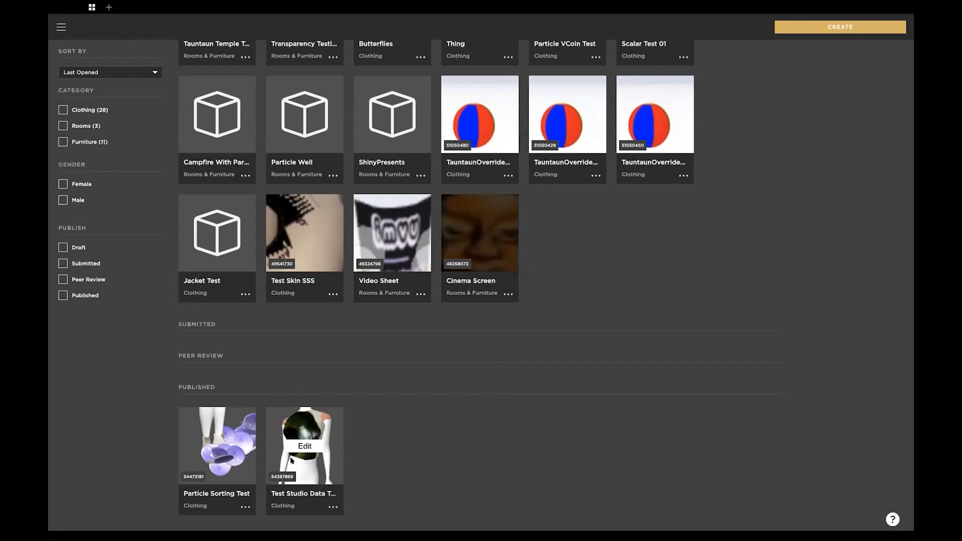
pyautogui.click(309, 446)
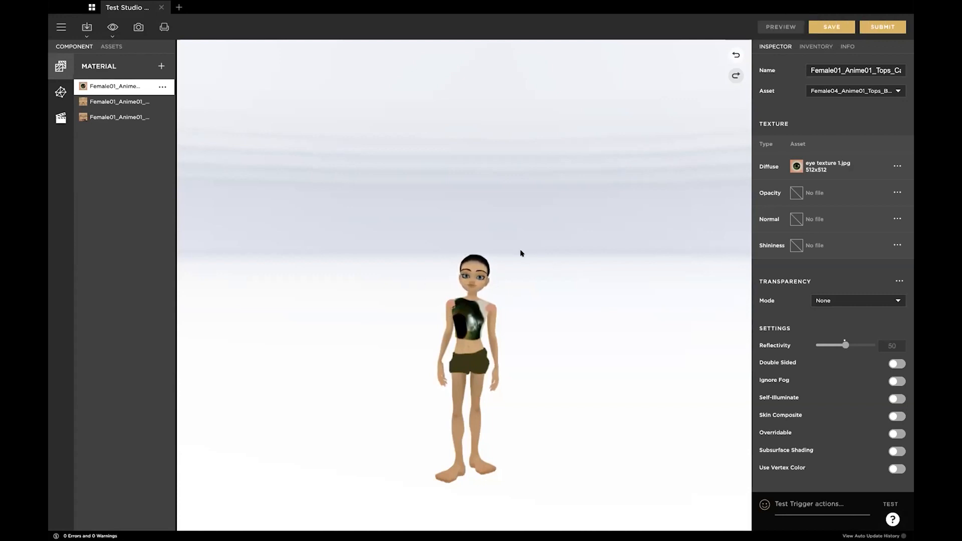
pyautogui.click(839, 27)
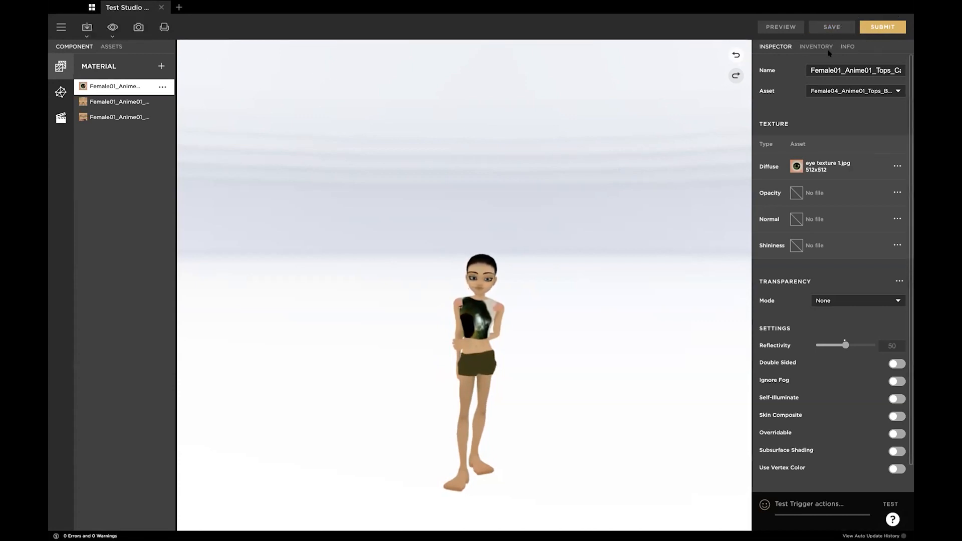
# - Sort the product list by Last Saved and reopen the Test Studio Data draft
pyautogui.click(87, 7)
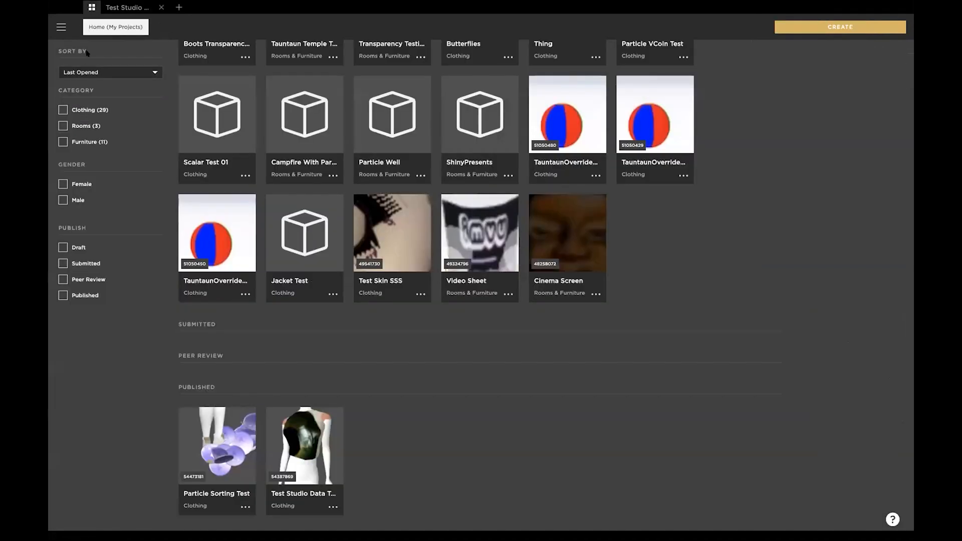
pyautogui.click(88, 72)
pyautogui.click(91, 84)
pyautogui.scroll(5, 198, 123)
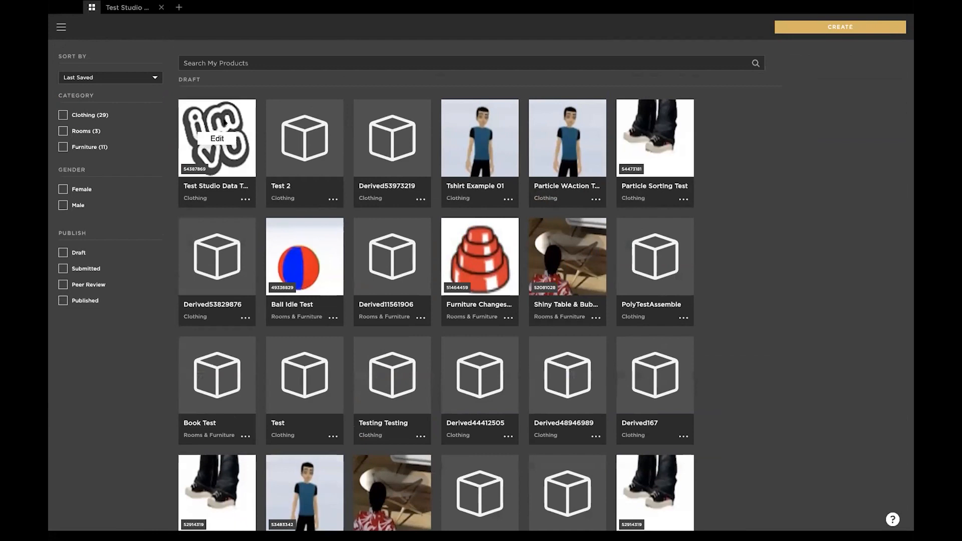
pyautogui.click(226, 123)
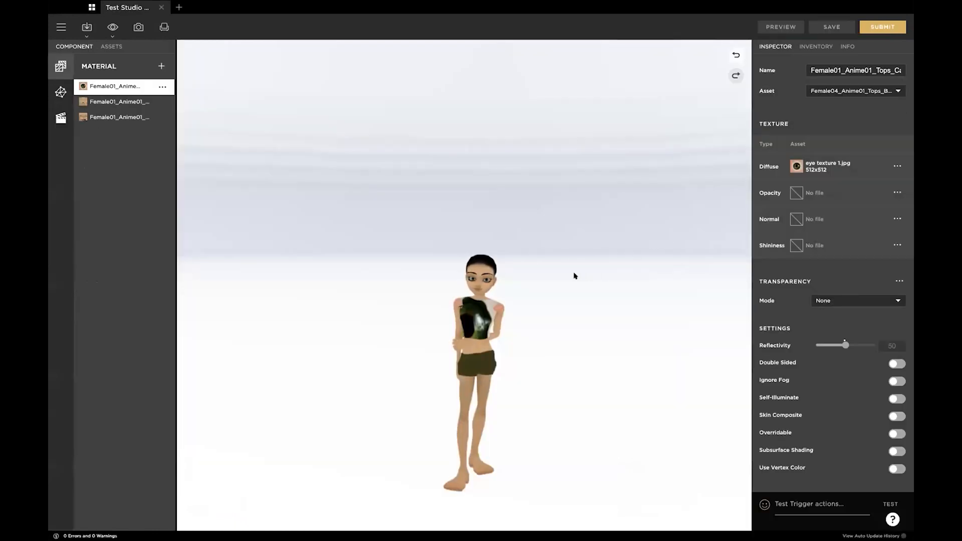
pyautogui.moveTo(572, 235); pyautogui.dragTo(544, 220)
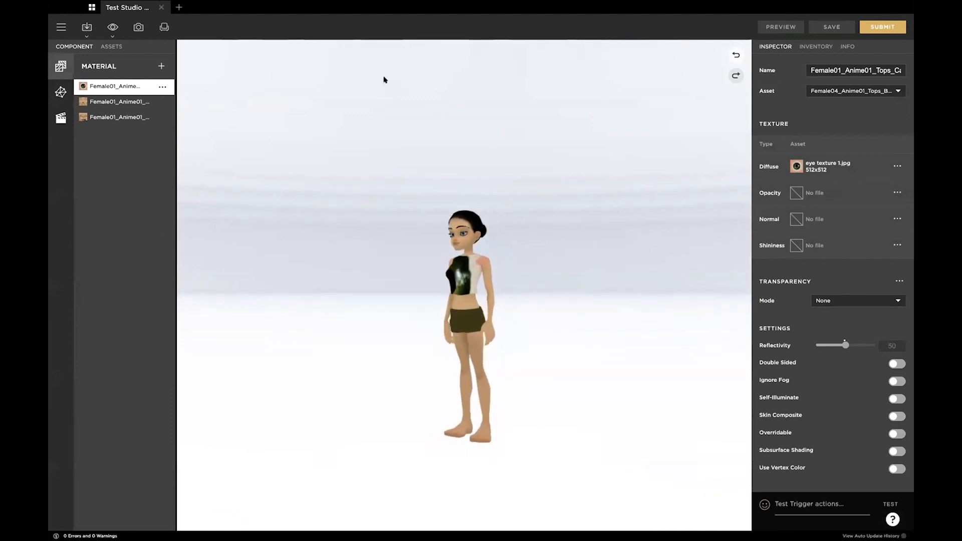
# - Check the shop submission options for the previously submitted Test Studio Data product, and cancel the submission
pyautogui.click(883, 26)
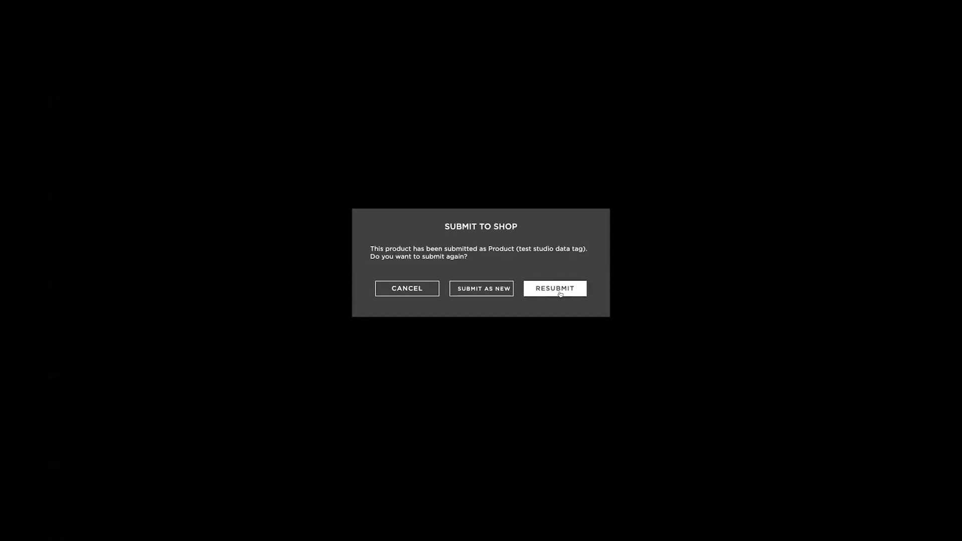
pyautogui.click(466, 289)
pyautogui.click(409, 283)
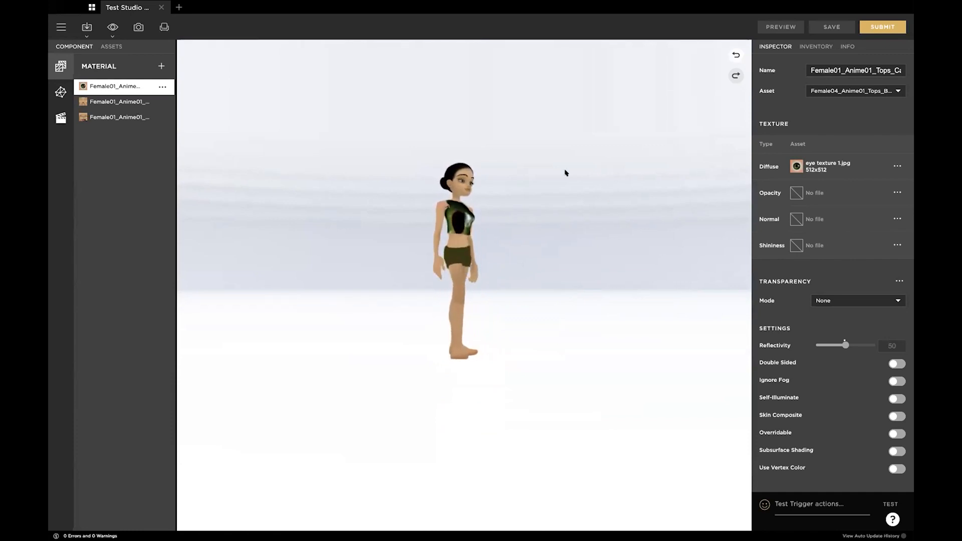
# - Start a new project and browse the derivable women's tops offered as base products
pyautogui.click(178, 7)
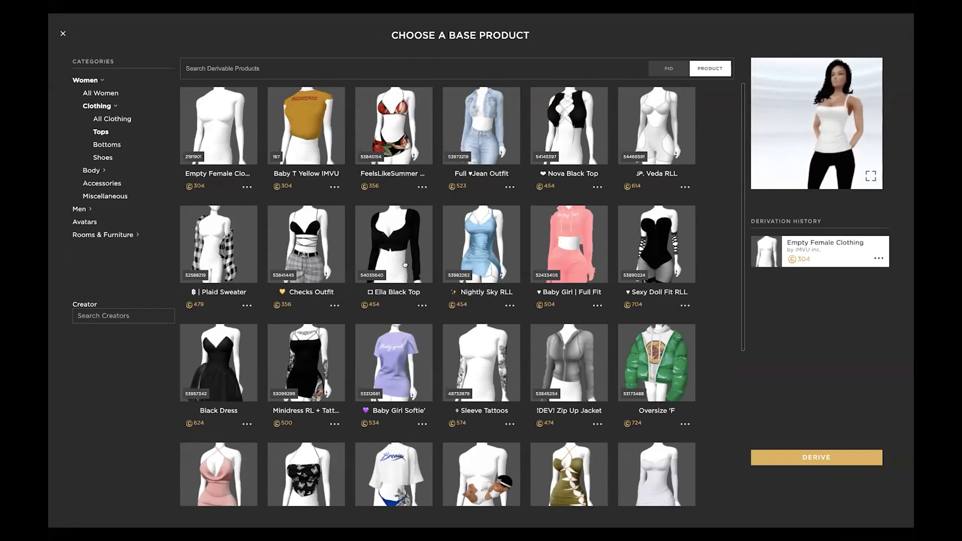
pyautogui.scroll(-1, 494, 255)
pyautogui.scroll(-7, 495, 254)
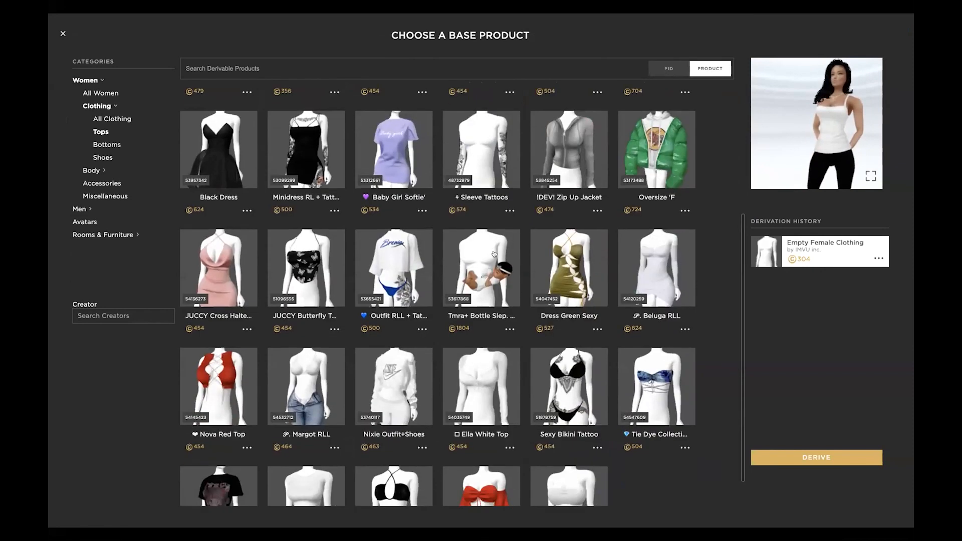
pyautogui.scroll(8, 495, 253)
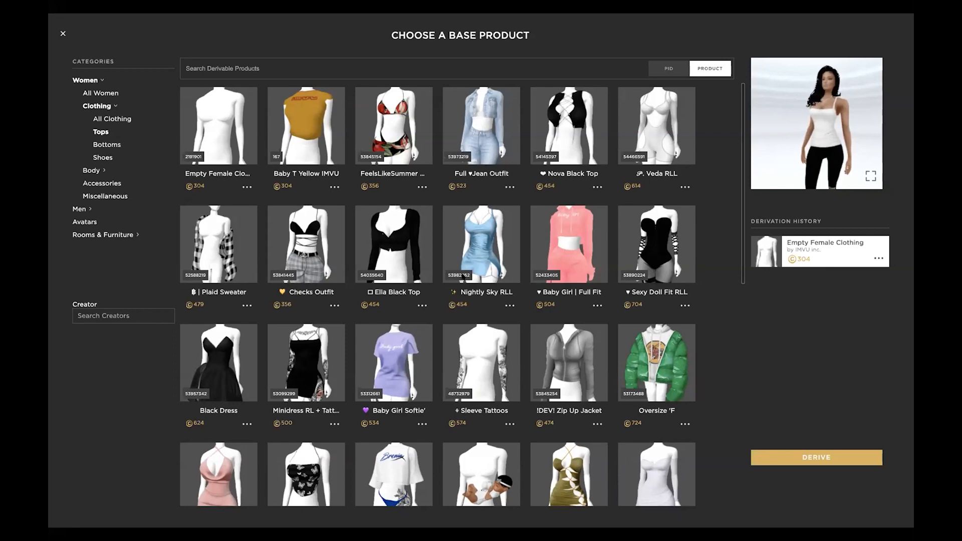
pyautogui.scroll(-2, 454, 285)
pyautogui.scroll(2, 454, 286)
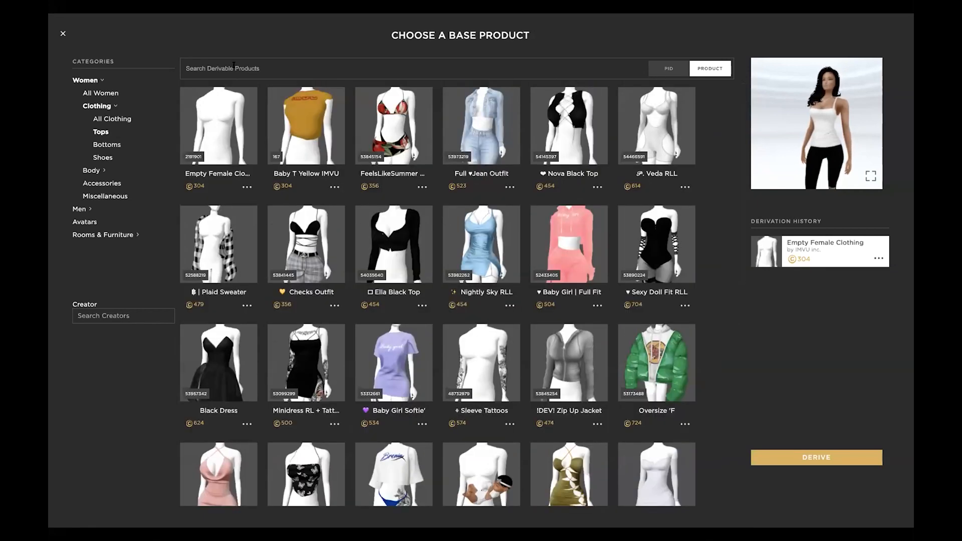
# - Search the derivable products by product ID 54034488 and select Ella Jeans RLL as the base product
pyautogui.click(669, 68)
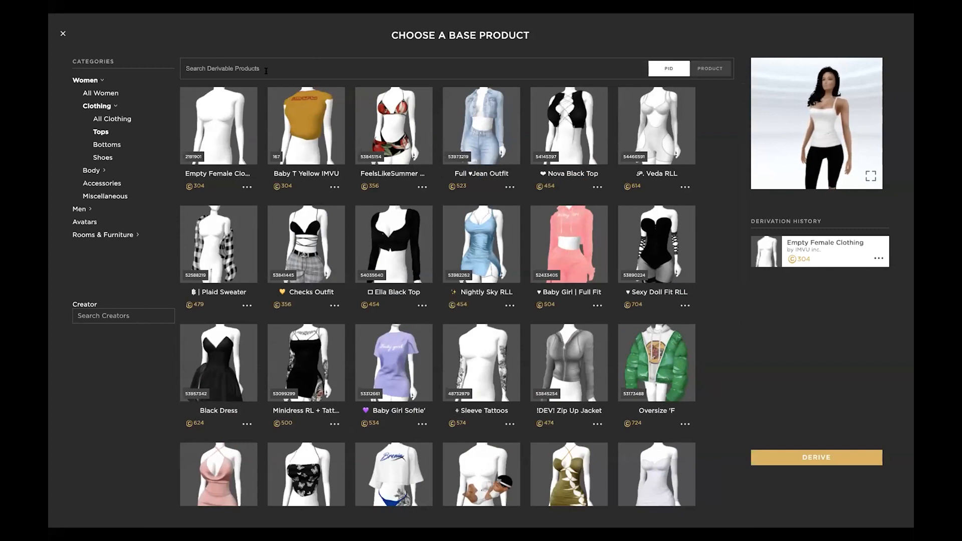
pyautogui.write('5403')
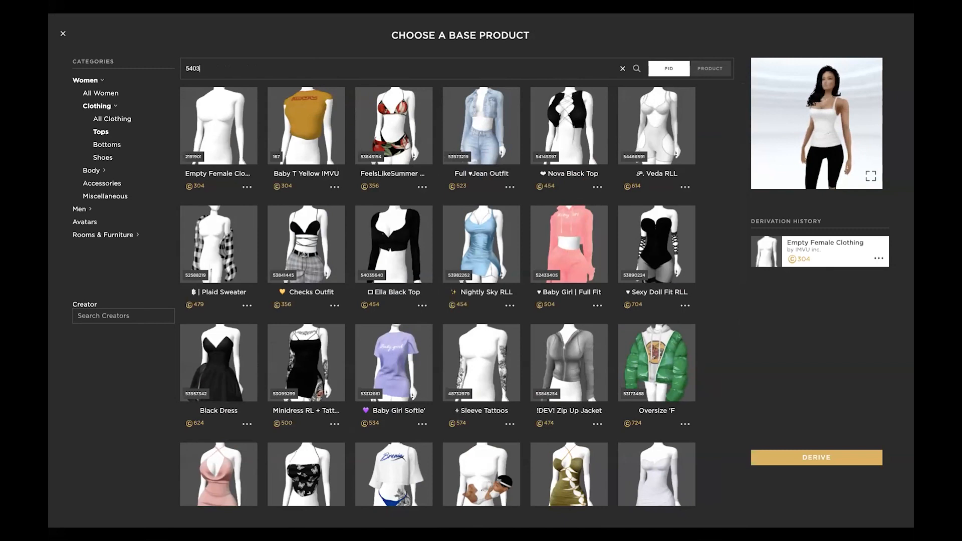
pyautogui.write('4488')
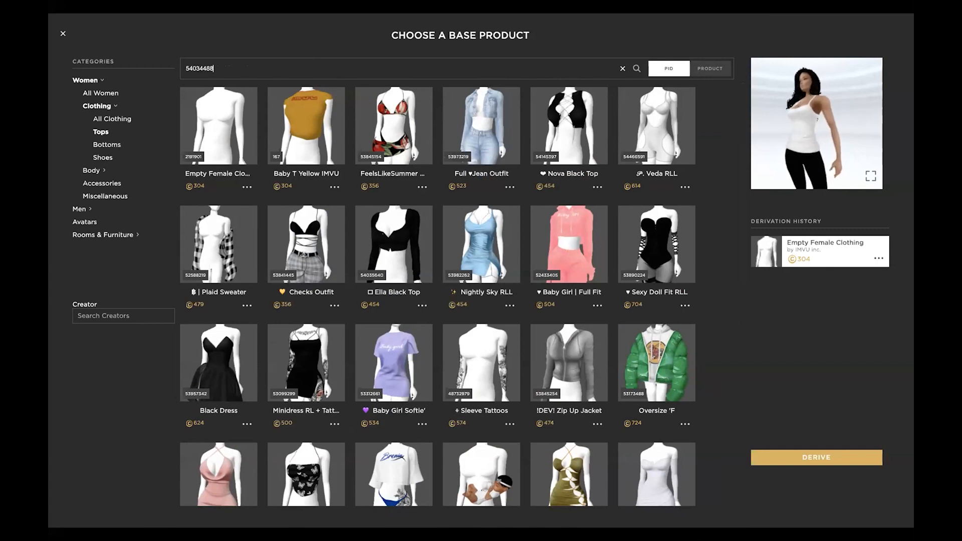
pyautogui.press('Return')
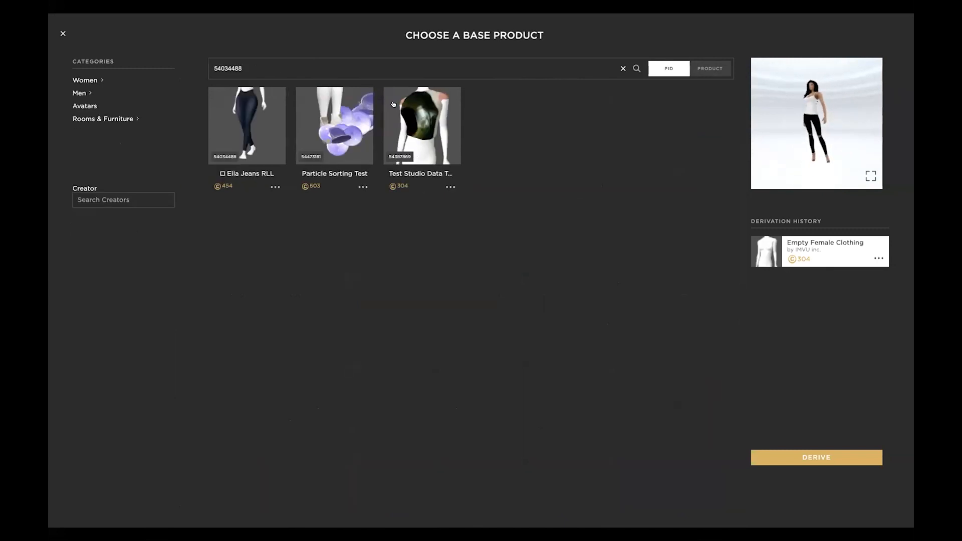
pyautogui.click(240, 113)
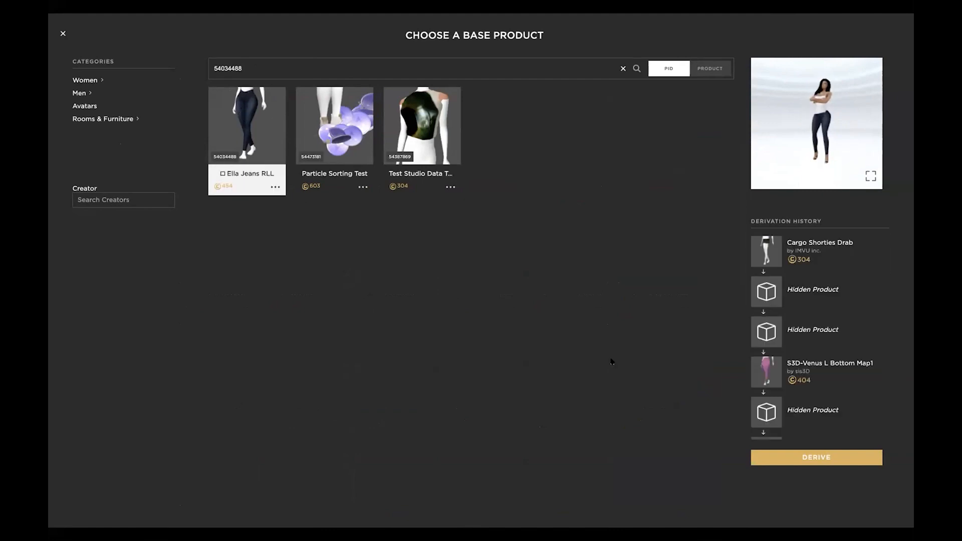
# - Examine the Ella Jeans RLL preview up close and its derivation history from the original base product to the jeans
pyautogui.scroll(-2, 819, 367)
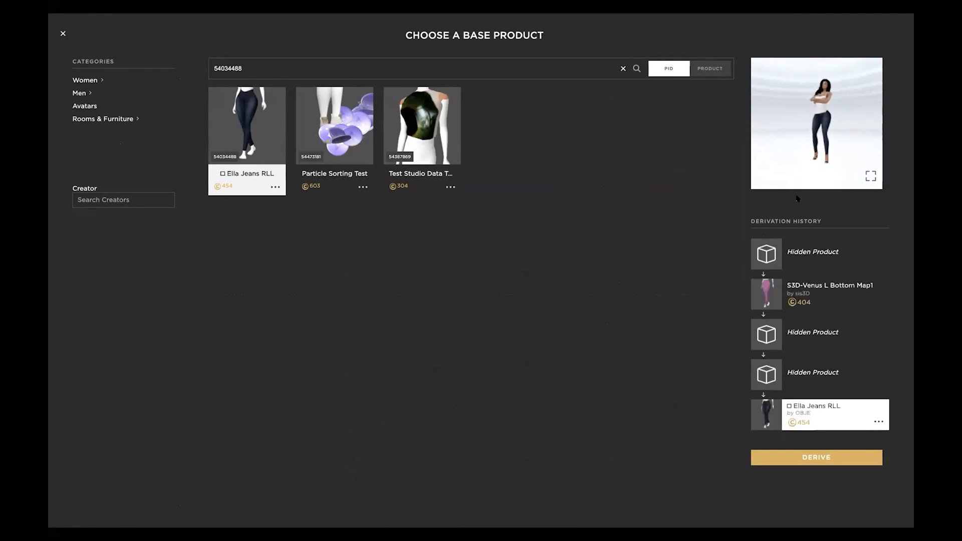
pyautogui.scroll(3, 833, 123)
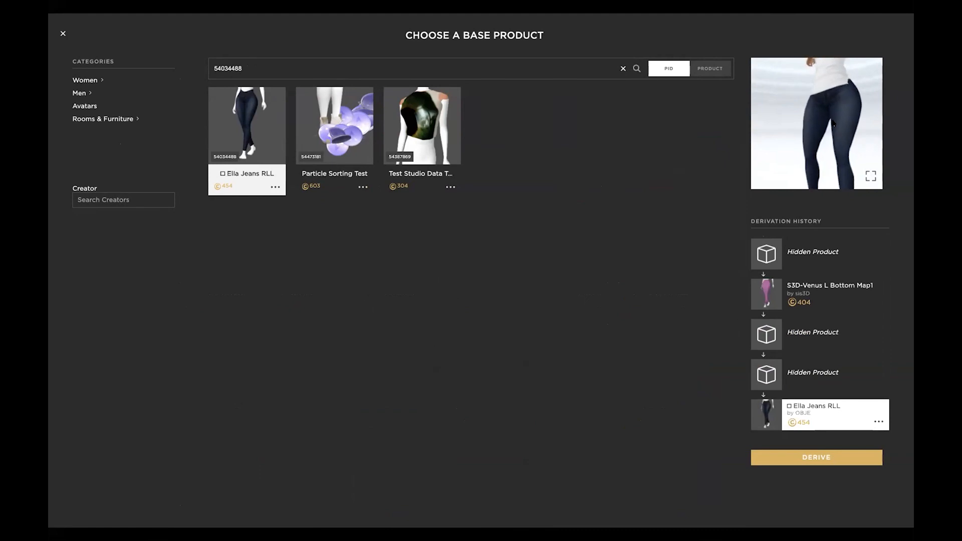
pyautogui.moveTo(868, 114)
pyautogui.mouseDown()
pyautogui.moveTo(780, 104)
pyautogui.moveTo(854, 120)
pyautogui.mouseUp()
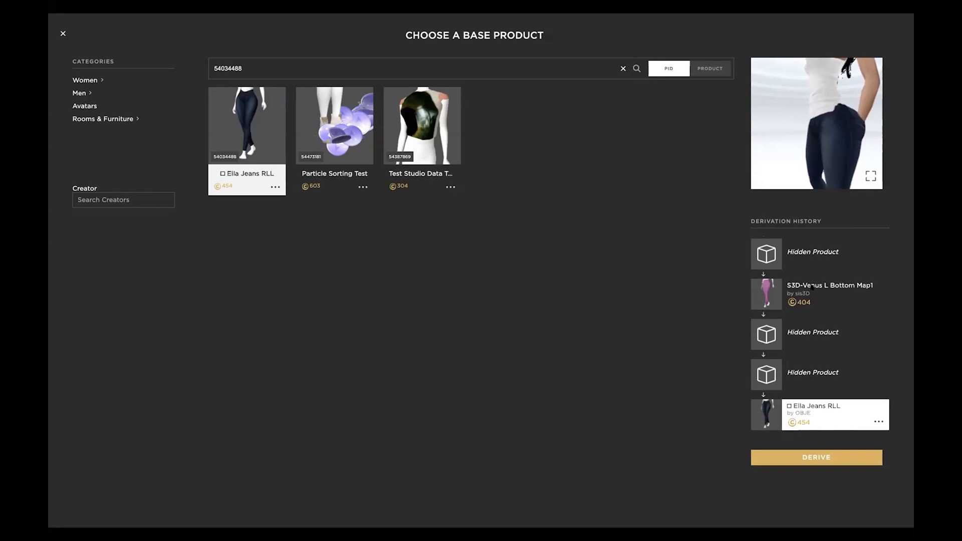
pyautogui.scroll(3, 810, 255)
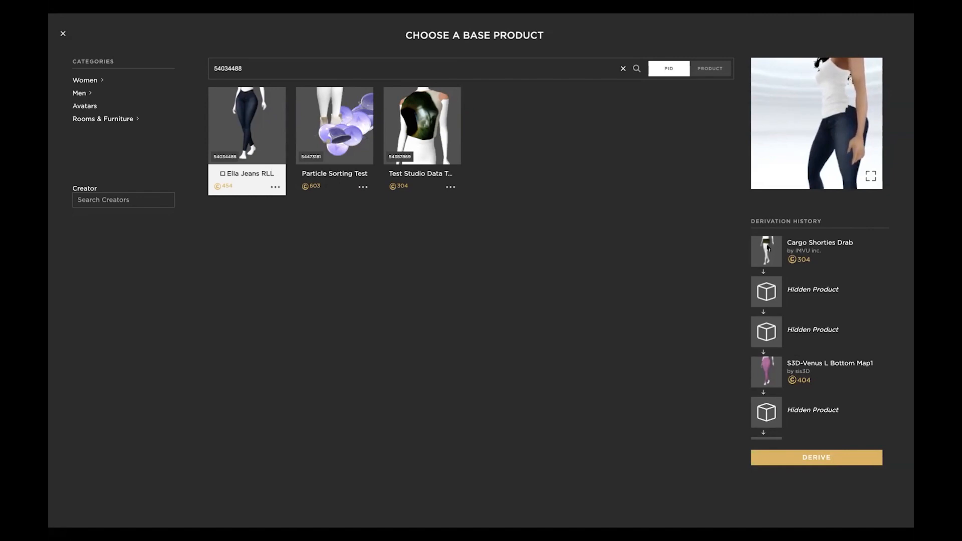
pyautogui.scroll(-3, 817, 352)
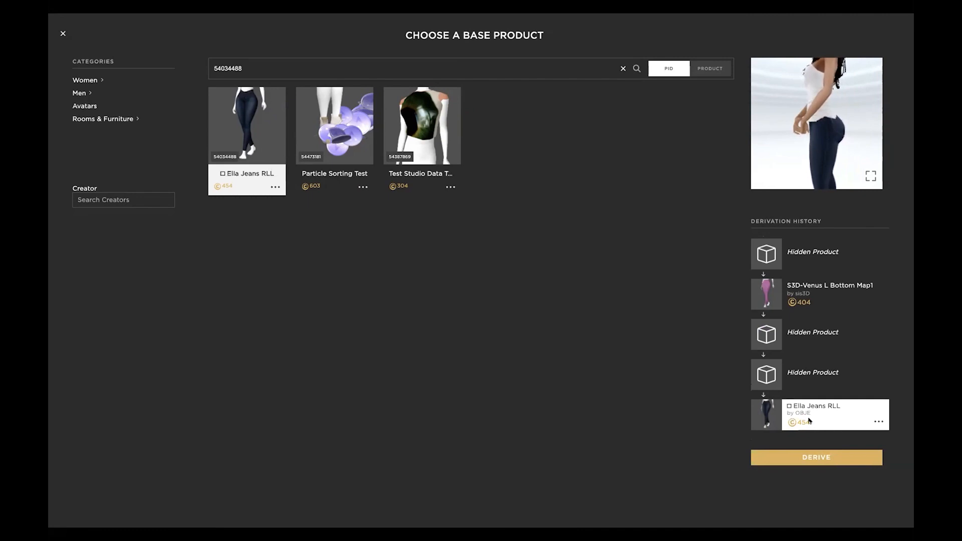
pyautogui.scroll(2, 805, 354)
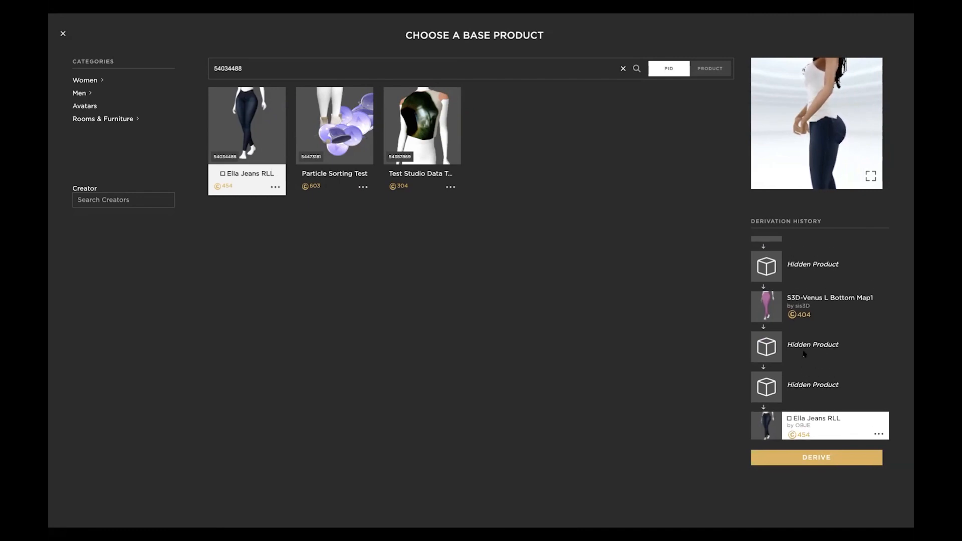
pyautogui.scroll(2, 804, 354)
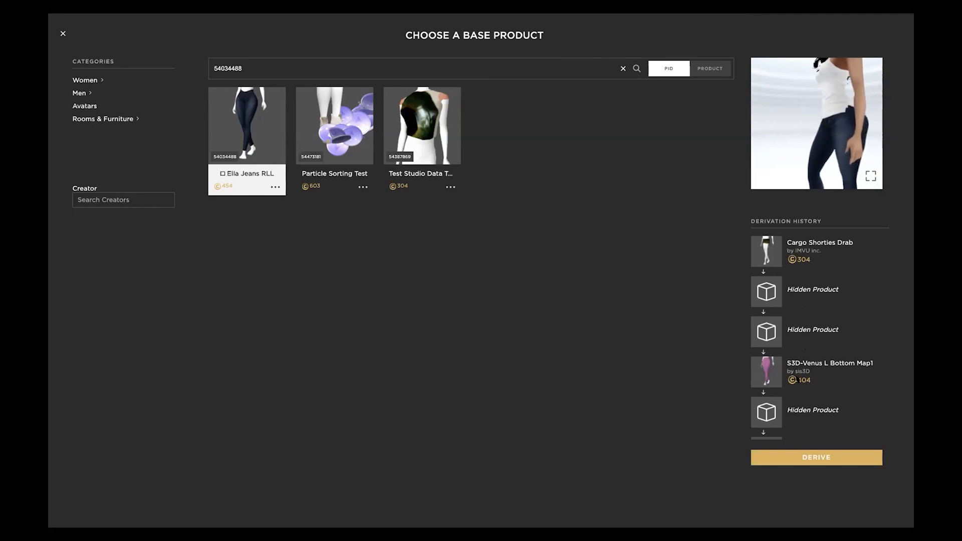
pyautogui.scroll(-3, 810, 316)
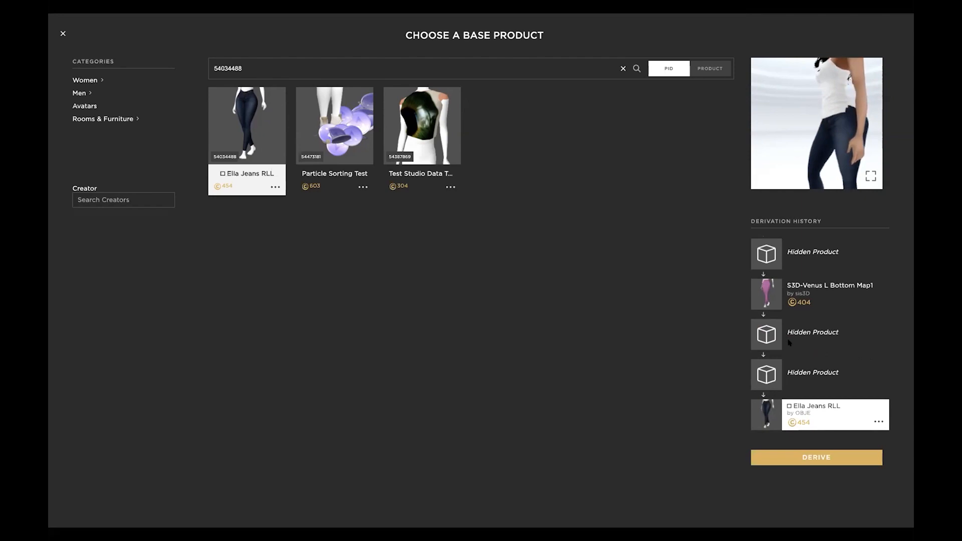
pyautogui.scroll(1, 766, 295)
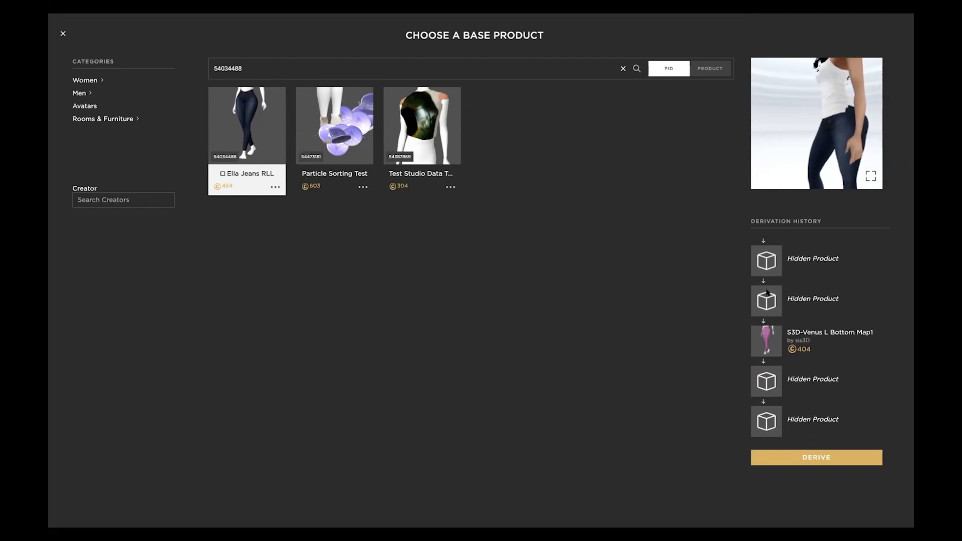
# - Preview S3D-Venus L Bottom Map1 from the derivation history and open its product page
pyautogui.click(758, 337)
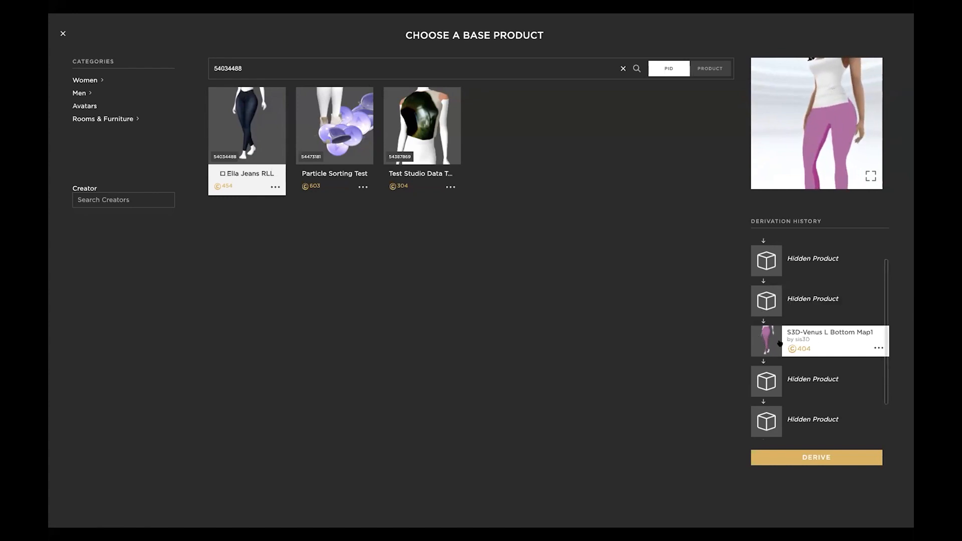
pyautogui.click(873, 348)
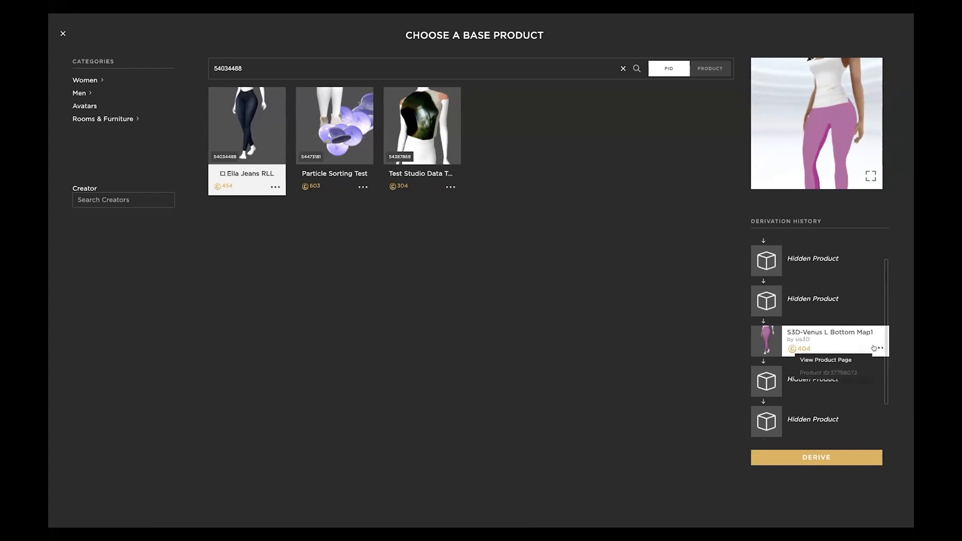
pyautogui.click(832, 361)
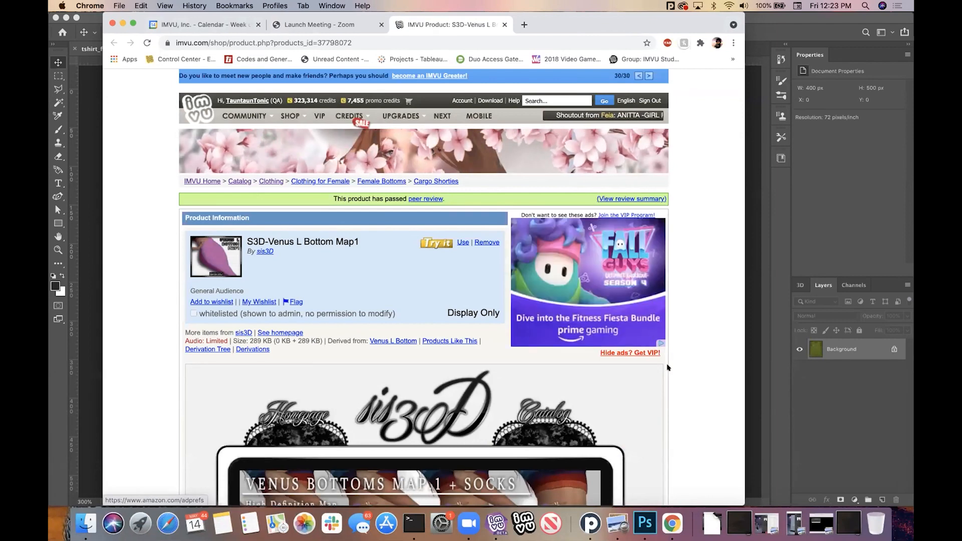
# - Read through the product page down to the leggings' wireframe texture maps, and return to IMVU Studio
pyautogui.scroll(-5, 669, 361)
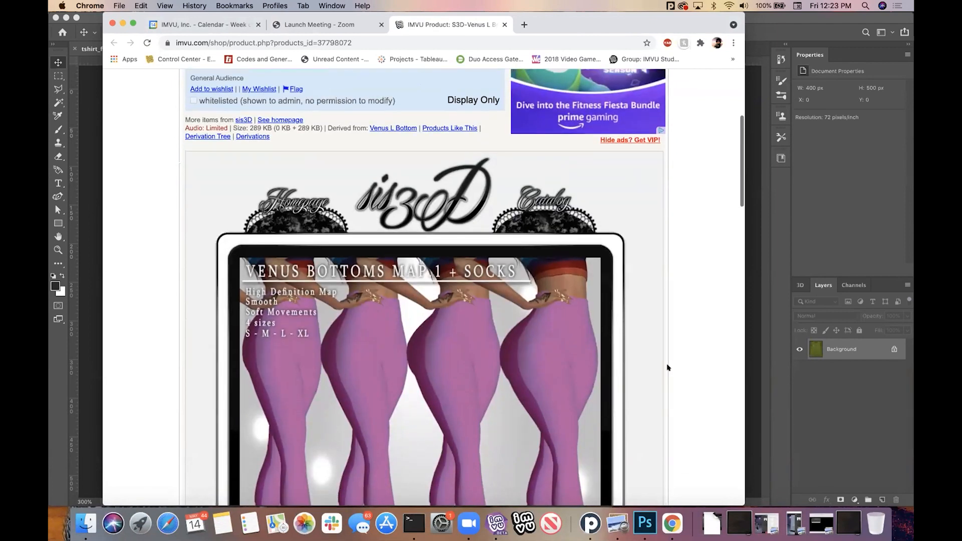
pyautogui.scroll(-4, 667, 368)
pyautogui.scroll(-4, 667, 368)
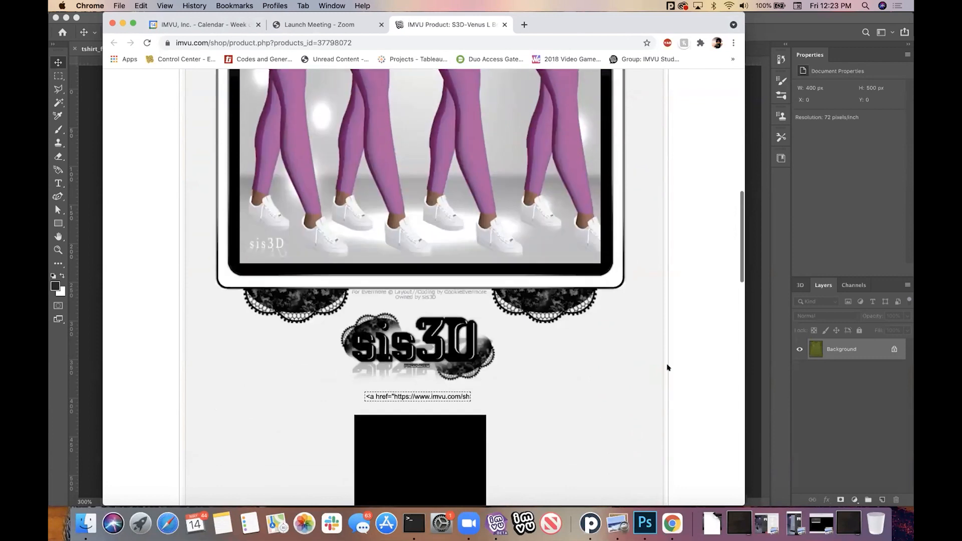
pyautogui.scroll(3, 667, 368)
pyautogui.scroll(-15, 667, 367)
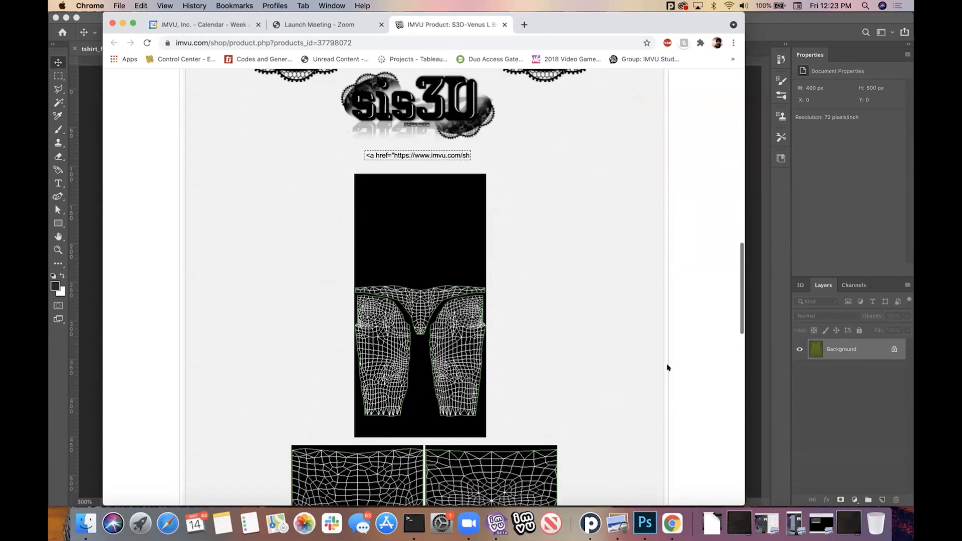
pyautogui.scroll(-1, 667, 368)
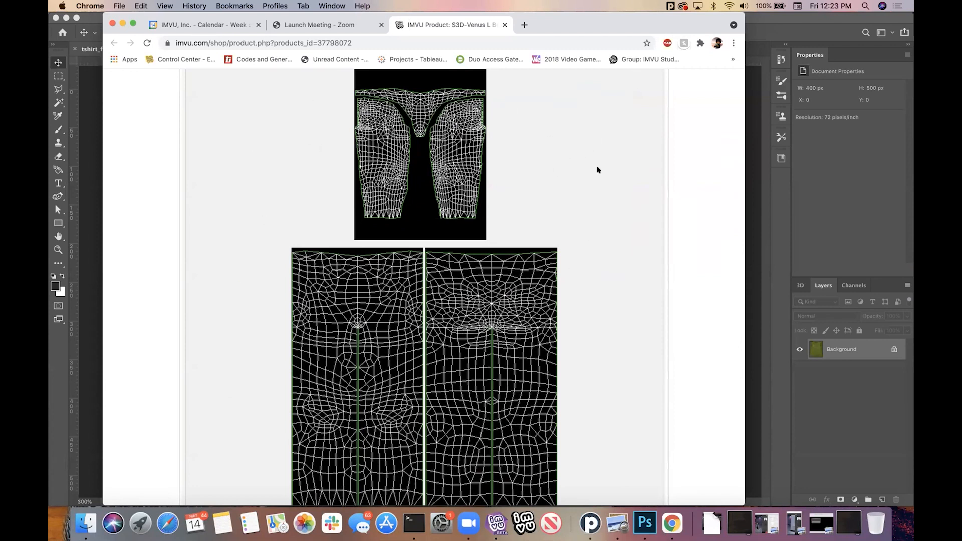
pyautogui.click(751, 127)
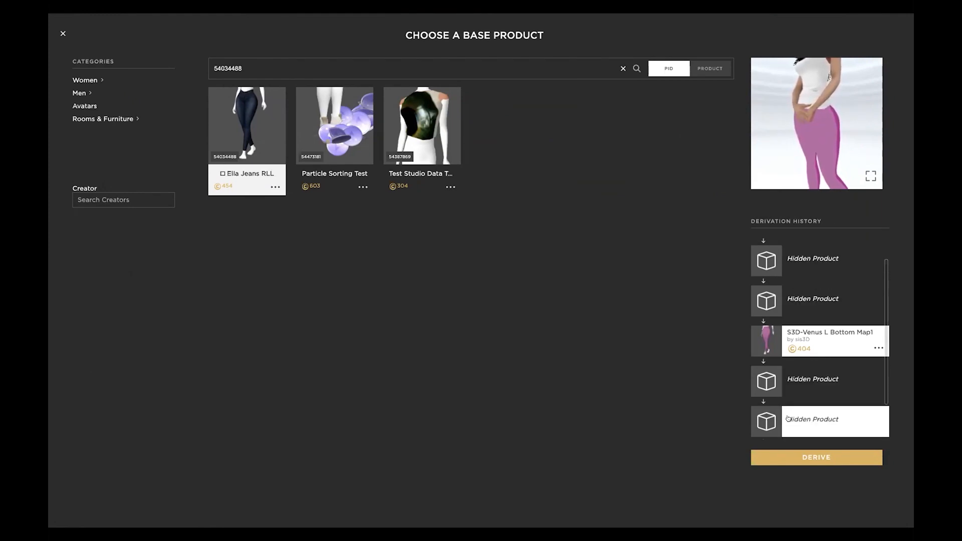
# - Preview the original Cargo Shorties Drab from the derivation history, and reselect Ella Jeans RLL
pyautogui.scroll(-2, 789, 419)
pyautogui.scroll(3, 805, 351)
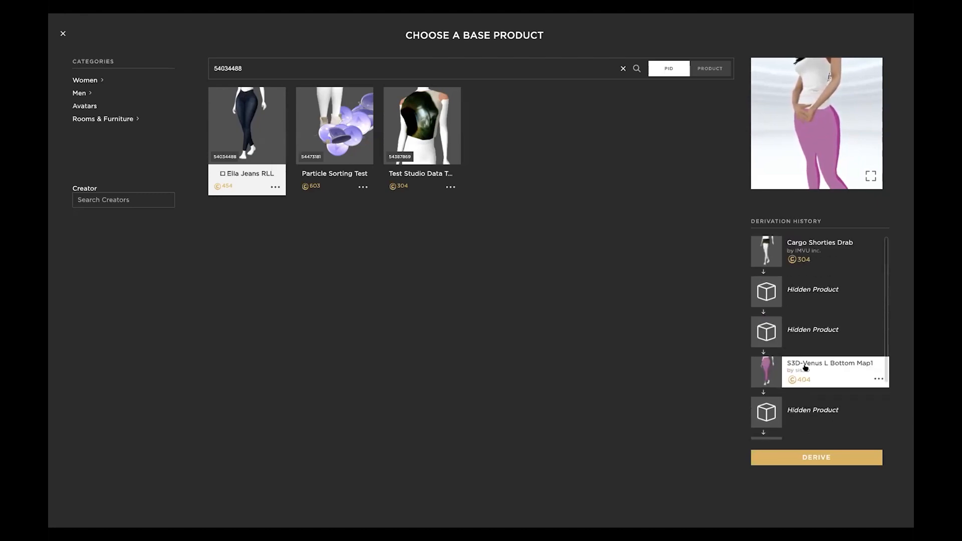
pyautogui.click(805, 247)
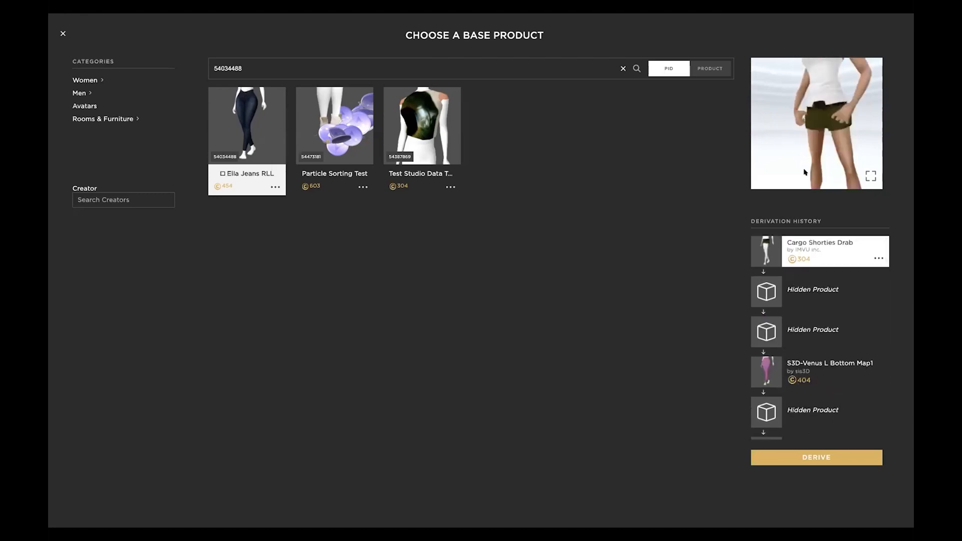
pyautogui.scroll(-3, 802, 361)
pyautogui.click(809, 410)
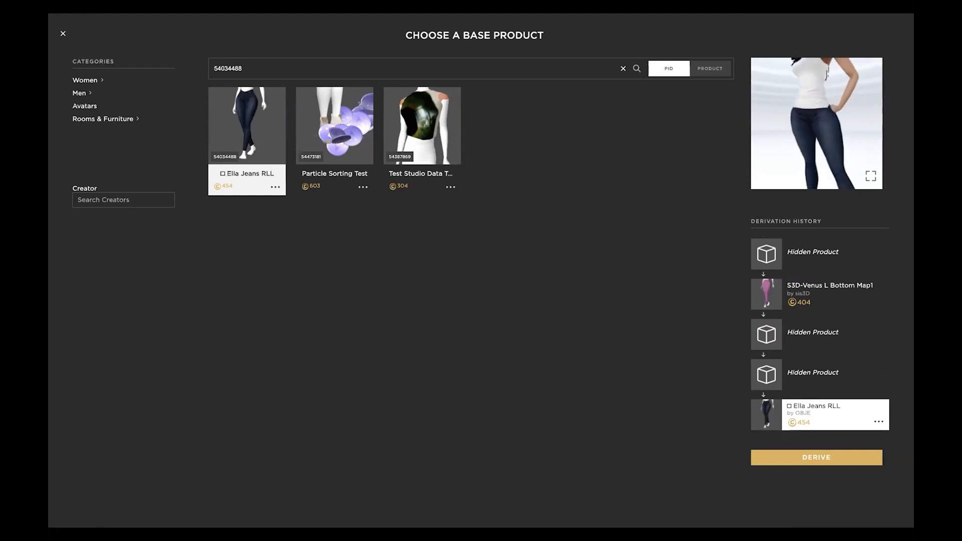
# - Quit IMVU Studio and switch to the Terminal window
pyautogui.moveTo(122, 5)
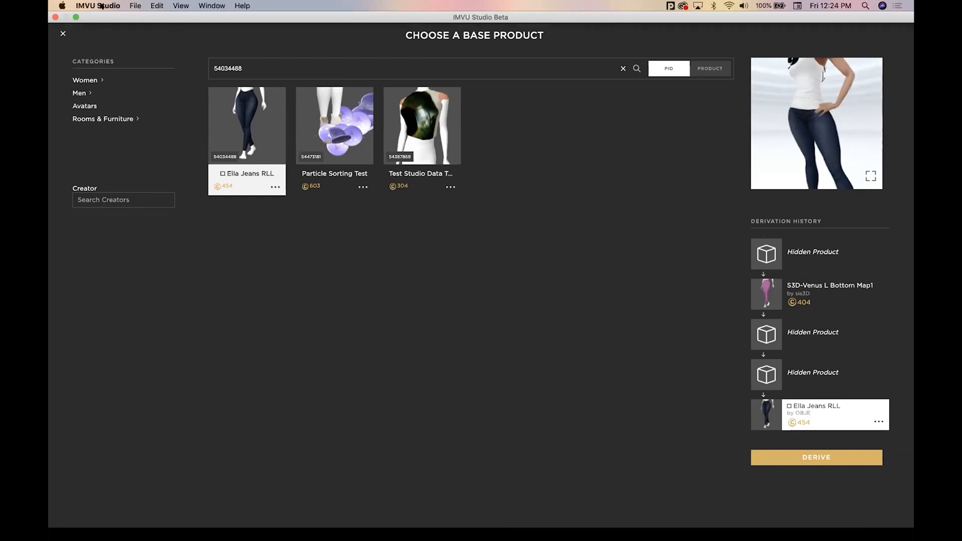
pyautogui.click(101, 6)
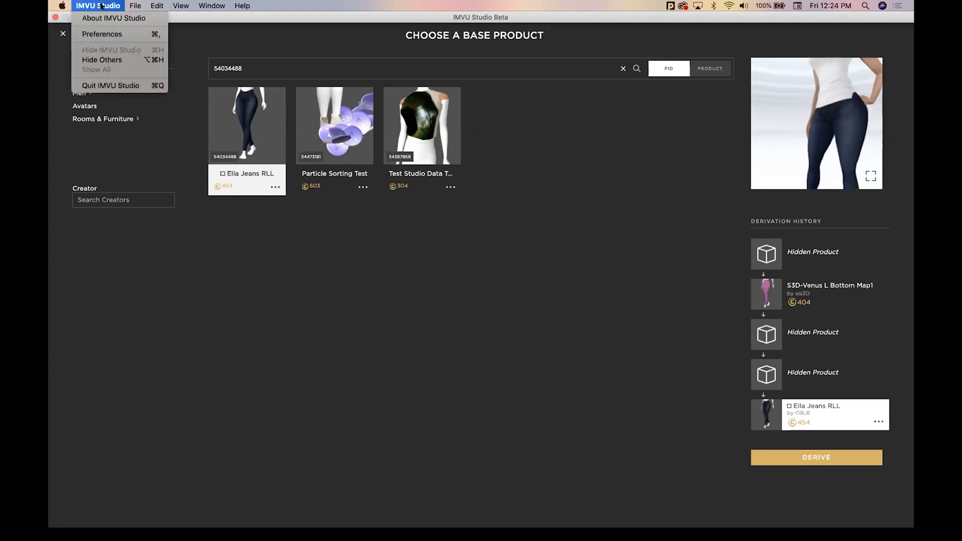
pyautogui.click(110, 86)
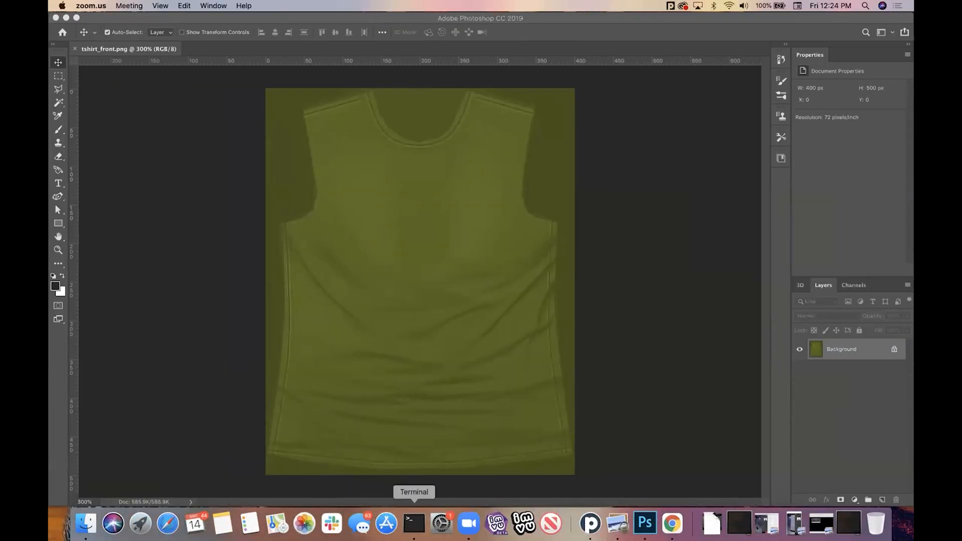
pyautogui.click(410, 521)
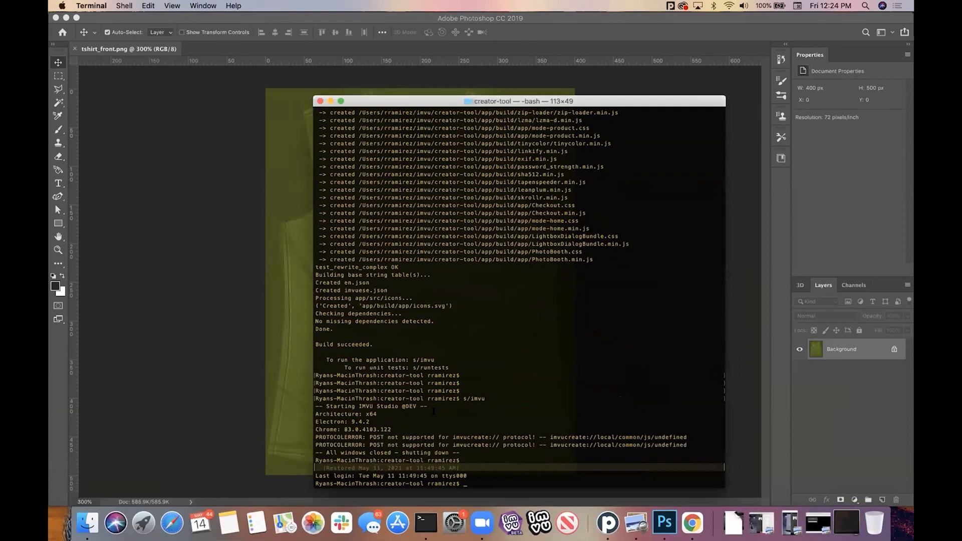
# - Launch IMVU Studio with the command s/imvu, and try to open the Shiny Table & Bubbles draft
pyautogui.write('s/imvu')
pyautogui.press('Return')
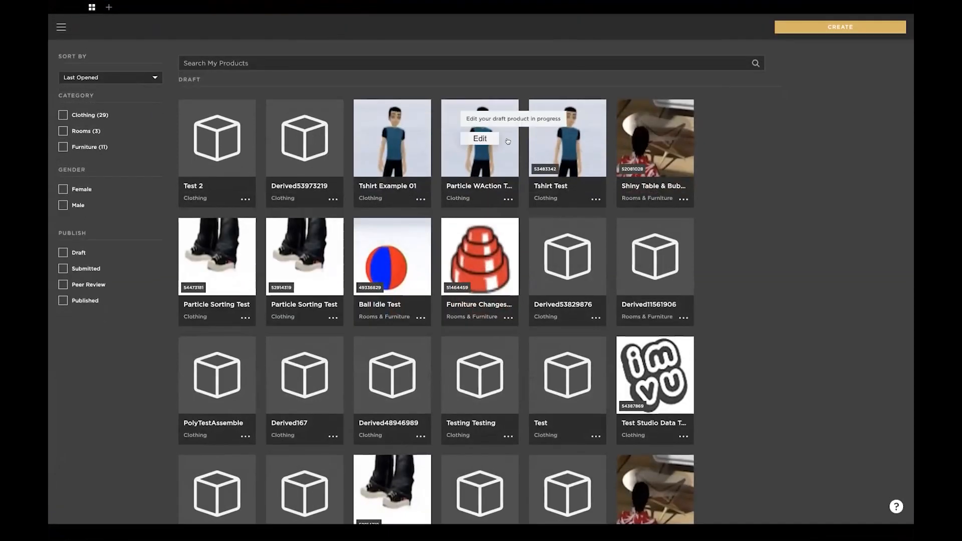
pyautogui.click(656, 137)
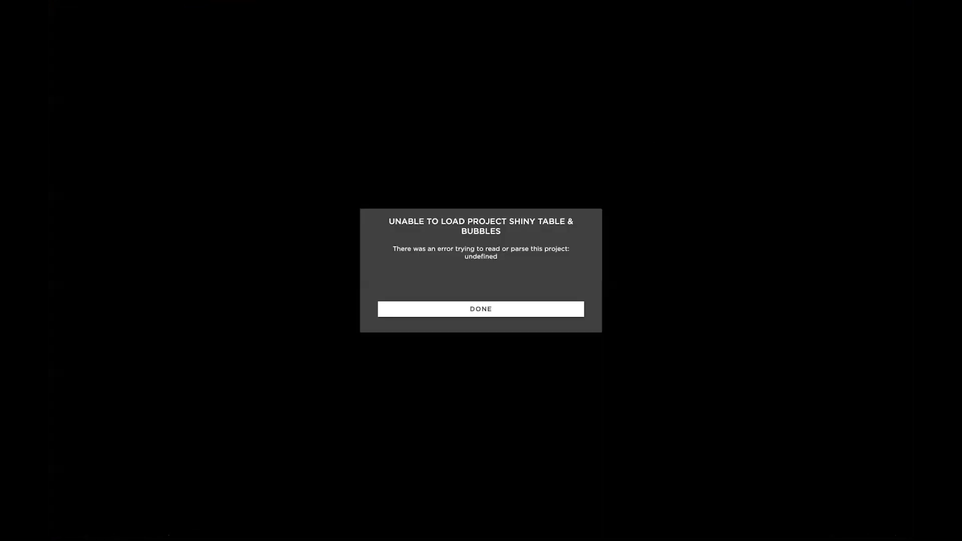
pyautogui.click(510, 306)
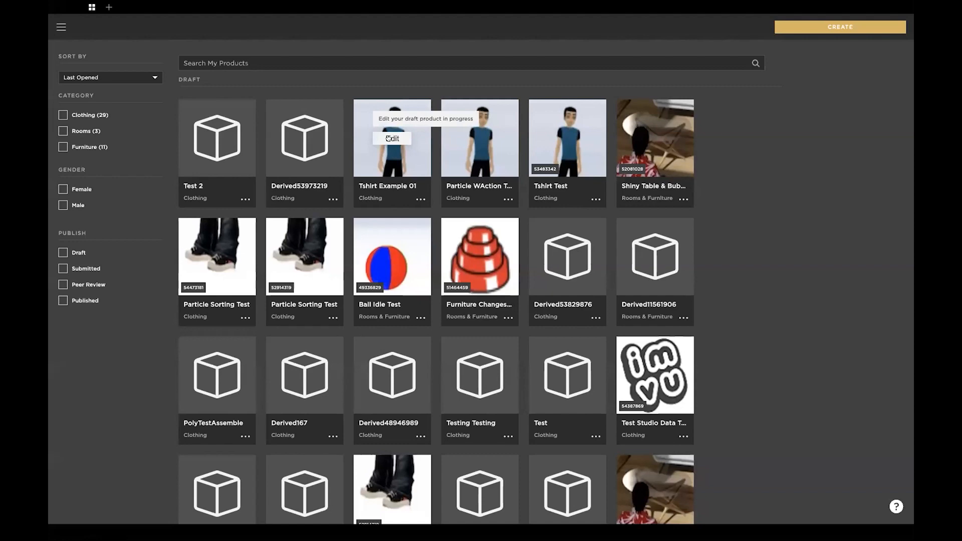
# - Browse the product list down to the published items, and open the Tshirt Example 01 draft for editing
pyautogui.scroll(-5, 456, 325)
pyautogui.scroll(-10, 454, 325)
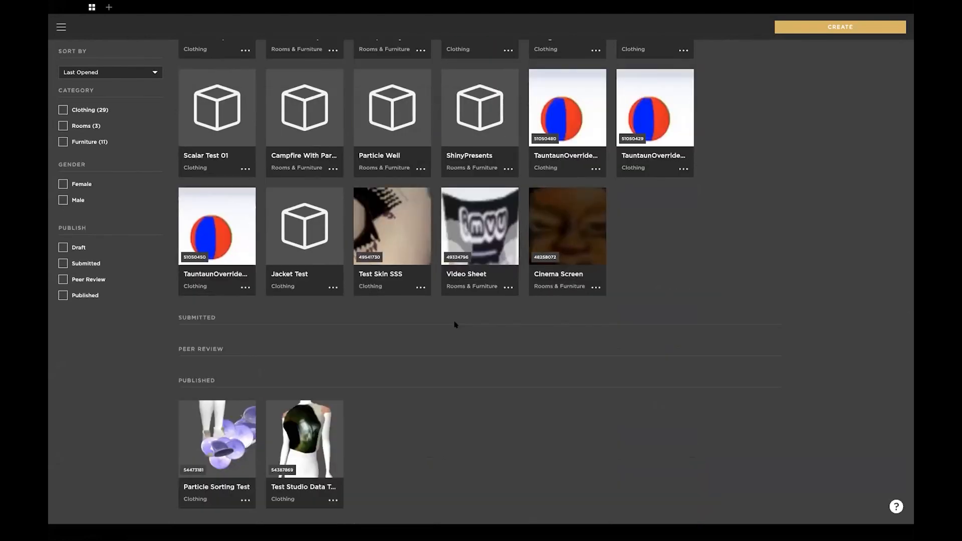
pyautogui.scroll(13, 456, 326)
pyautogui.scroll(2, 479, 354)
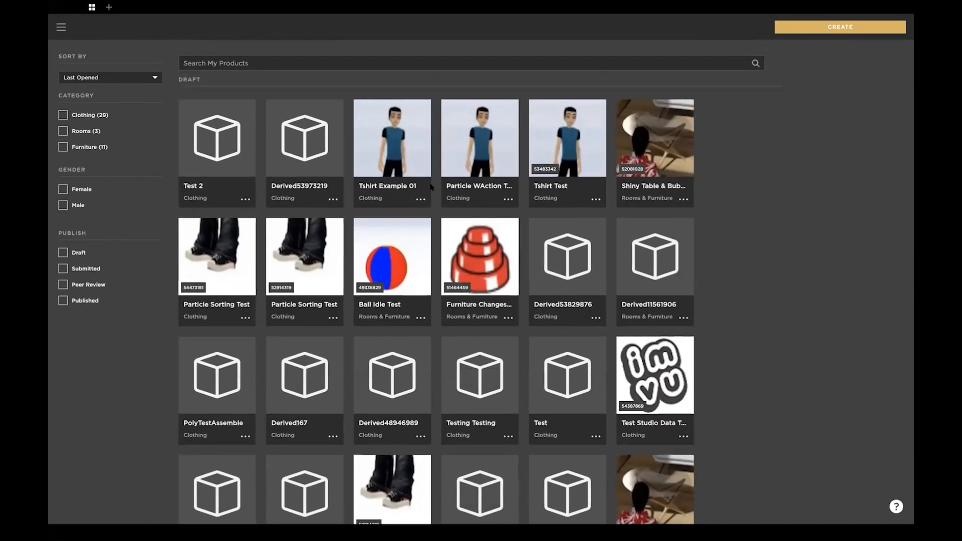
pyautogui.click(396, 138)
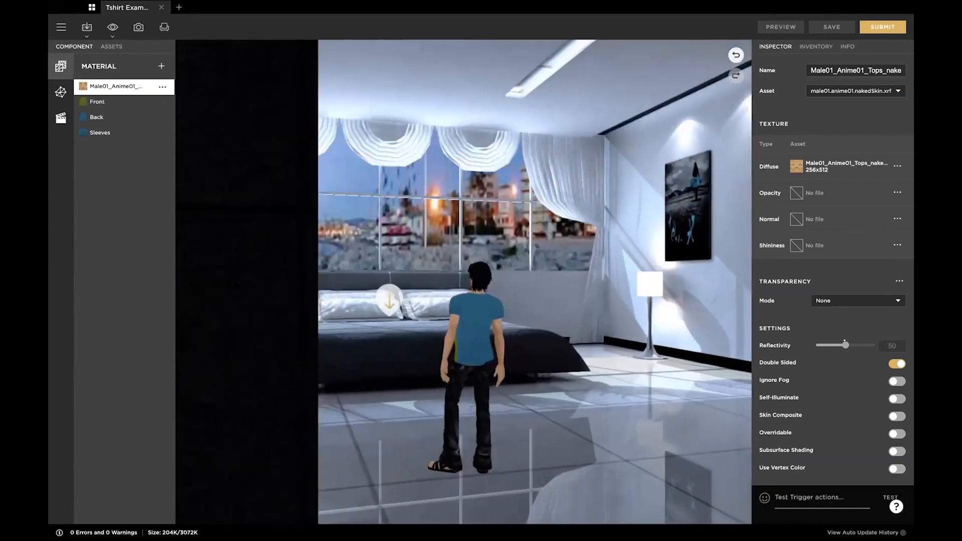
# - Examine the T-shirt project in the preview room and its file size readout against the maximum allowed size
pyautogui.moveTo(237, 285); pyautogui.dragTo(547, 198)
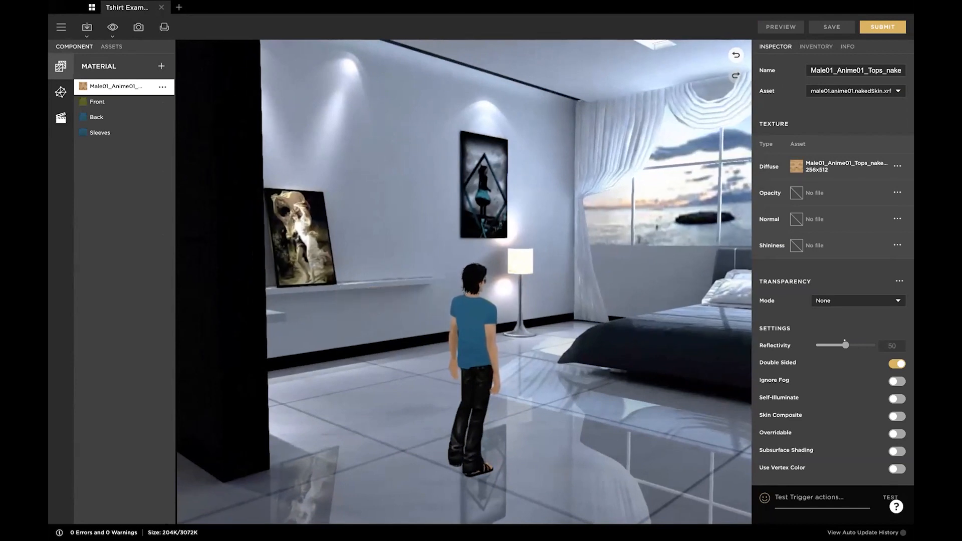
pyautogui.moveTo(162, 533); pyautogui.dragTo(198, 533)
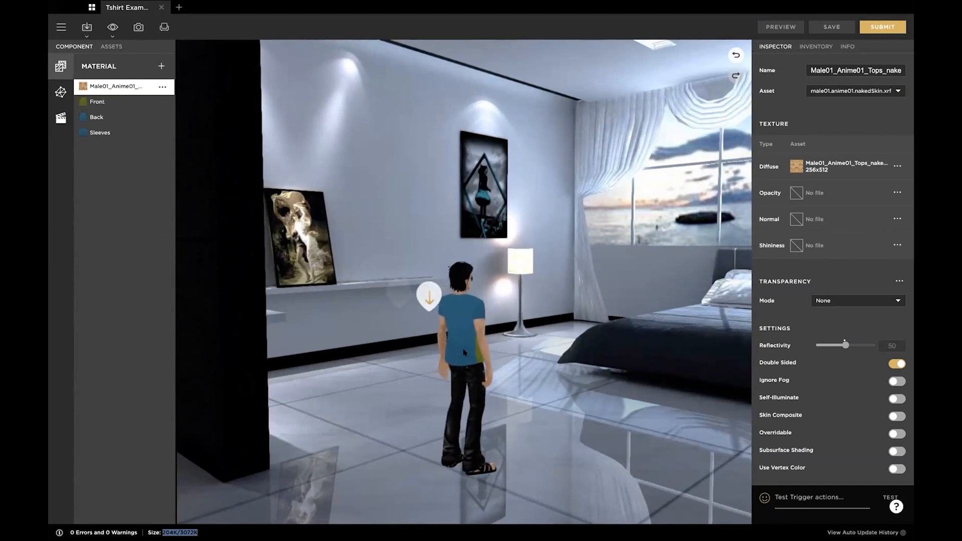
pyautogui.moveTo(501, 312); pyautogui.dragTo(464, 296)
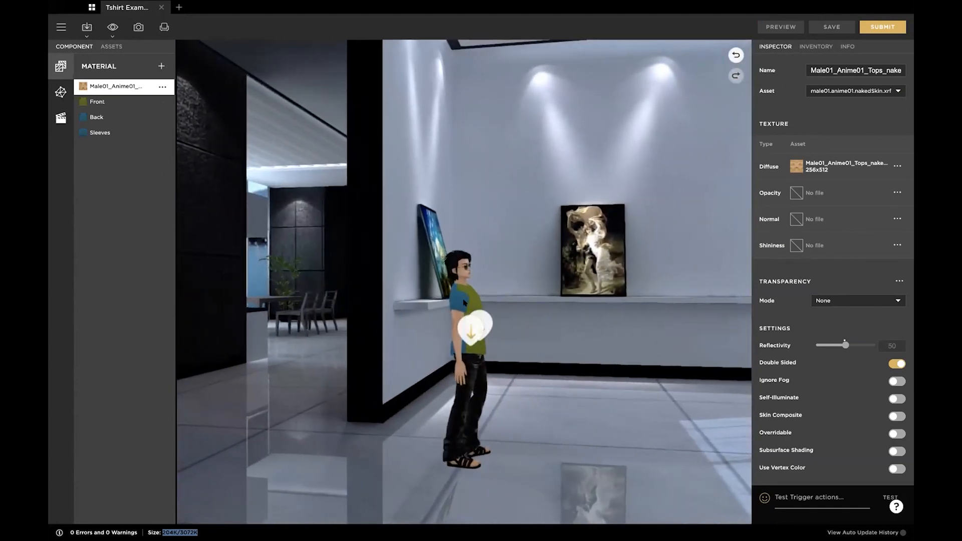
pyautogui.click(211, 528)
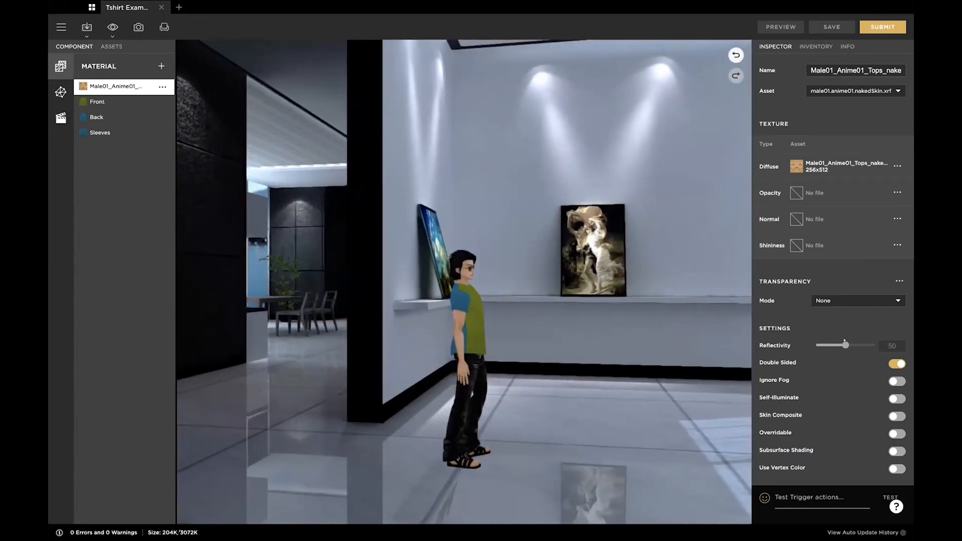
pyautogui.moveTo(180, 532); pyautogui.dragTo(196, 531)
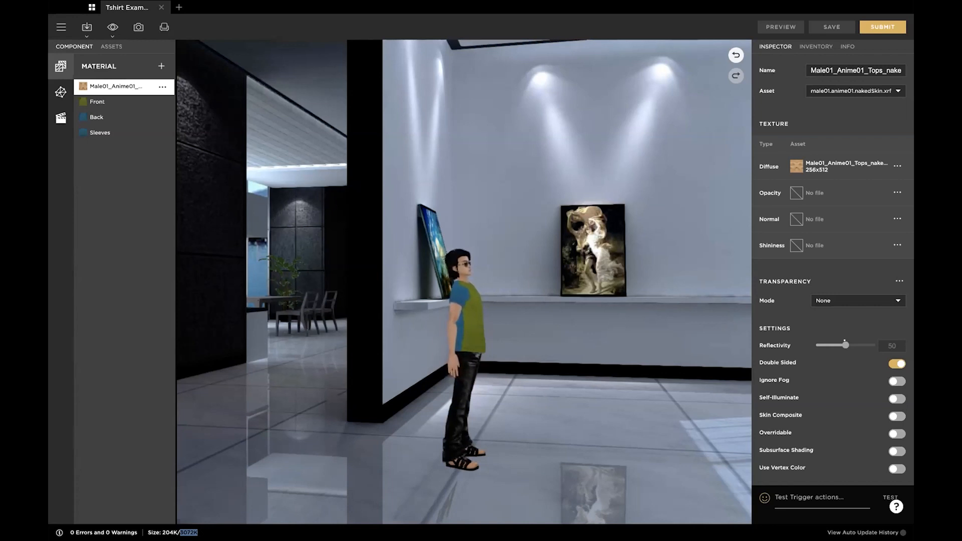
pyautogui.moveTo(146, 532); pyautogui.dragTo(198, 533)
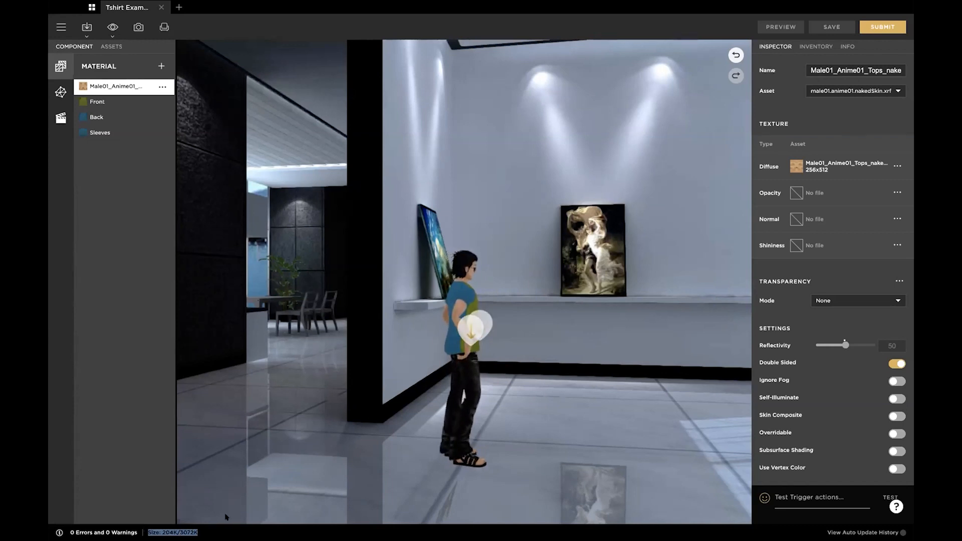
pyautogui.click(226, 532)
pyautogui.moveTo(163, 532); pyautogui.dragTo(176, 532)
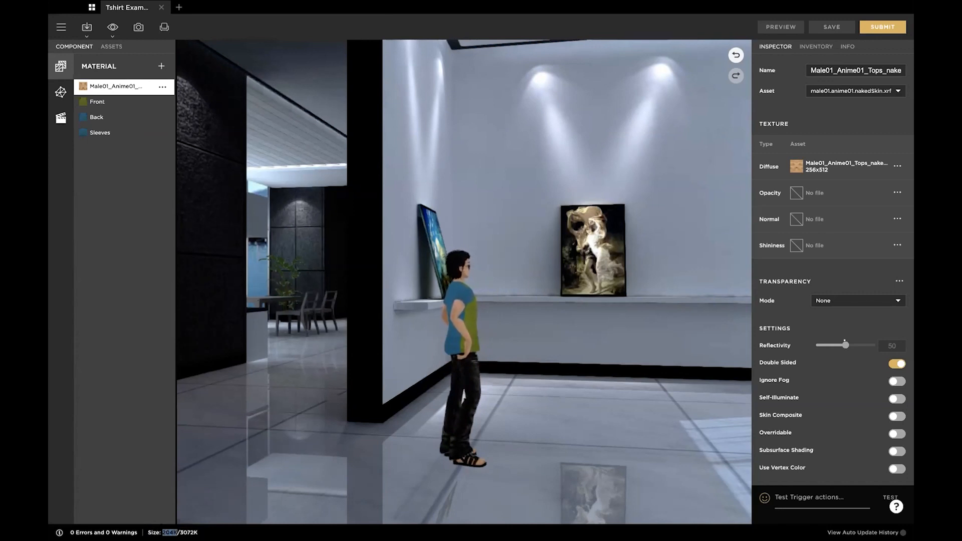
pyautogui.moveTo(179, 533); pyautogui.dragTo(199, 532)
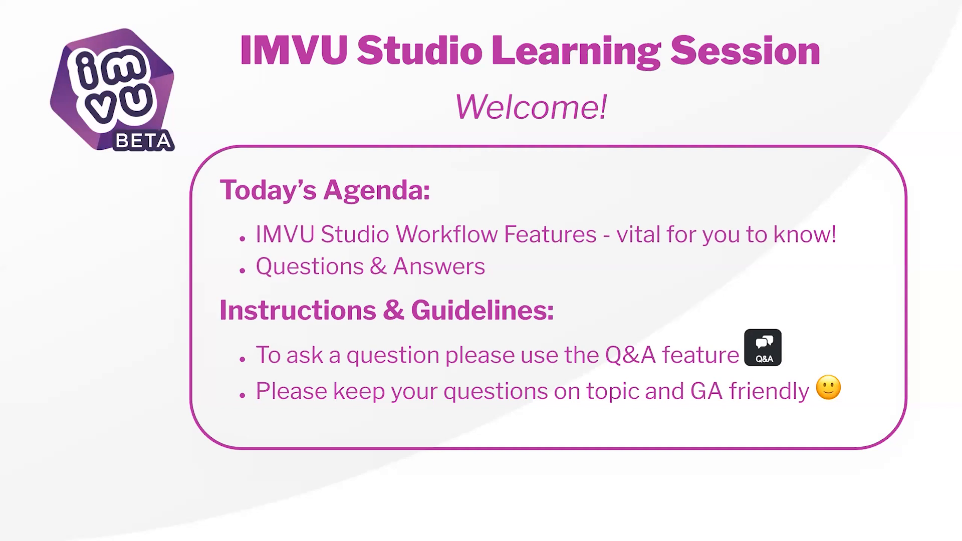
pyautogui.click(533, 96)
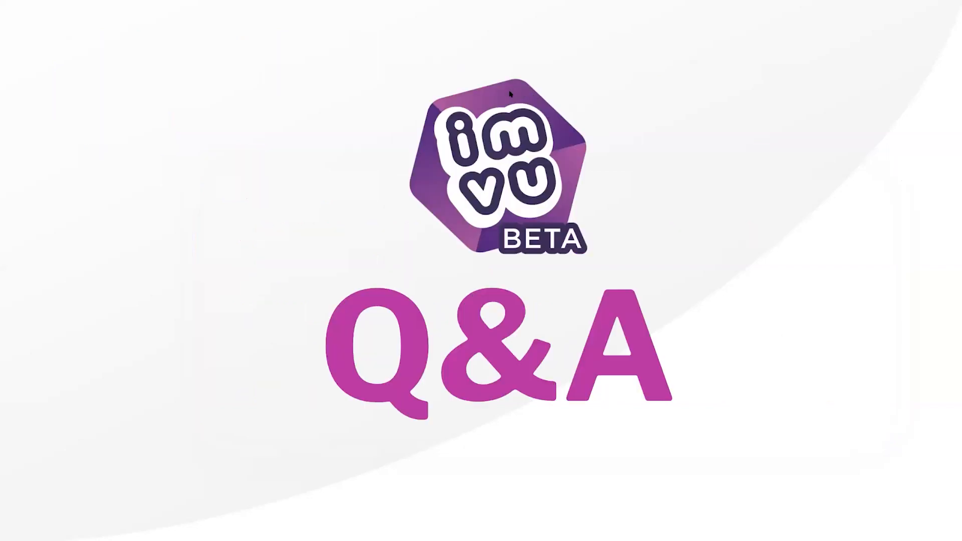